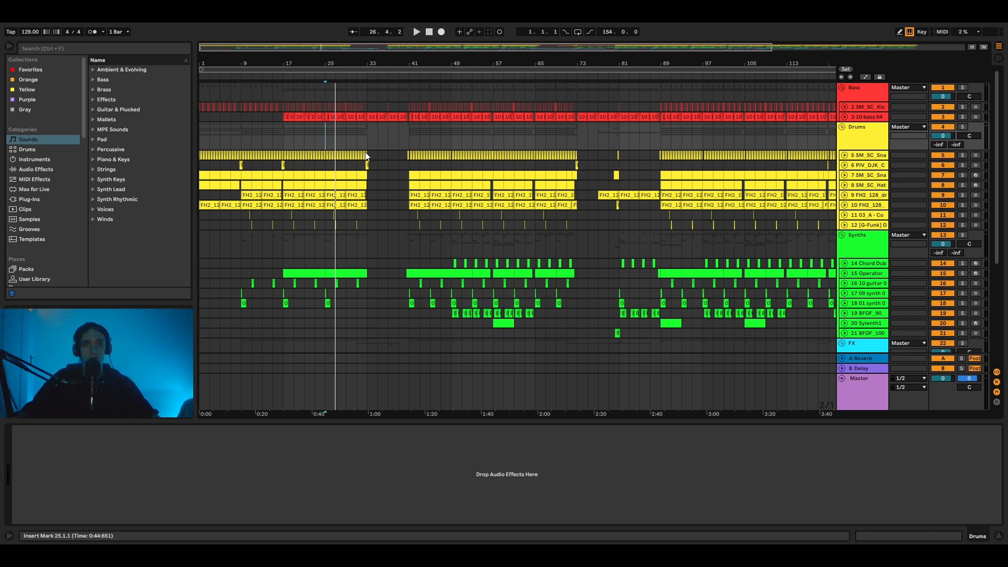
Play the arrangement from bar 26 and look through all track groups from Bass down to Vocals
key(space)
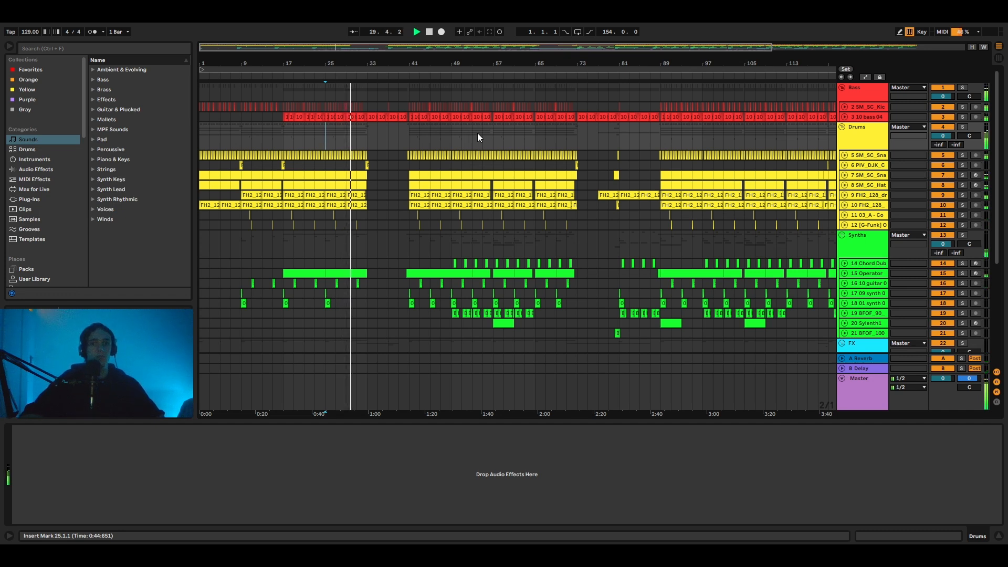
scroll(475, 133, down, 5)
scroll(457, 138, down, 5)
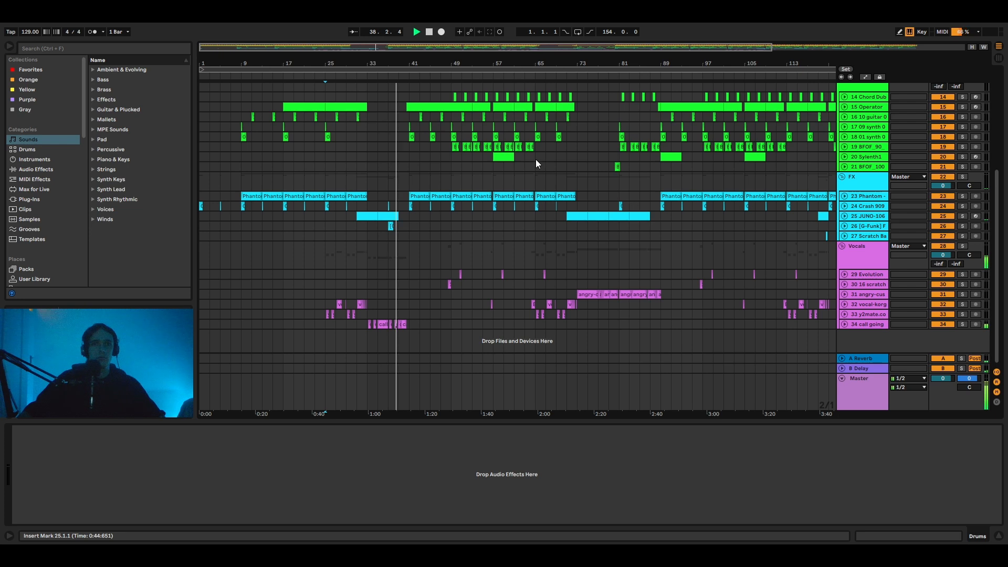
scroll(535, 157, up, 3)
scroll(525, 152, up, 6)
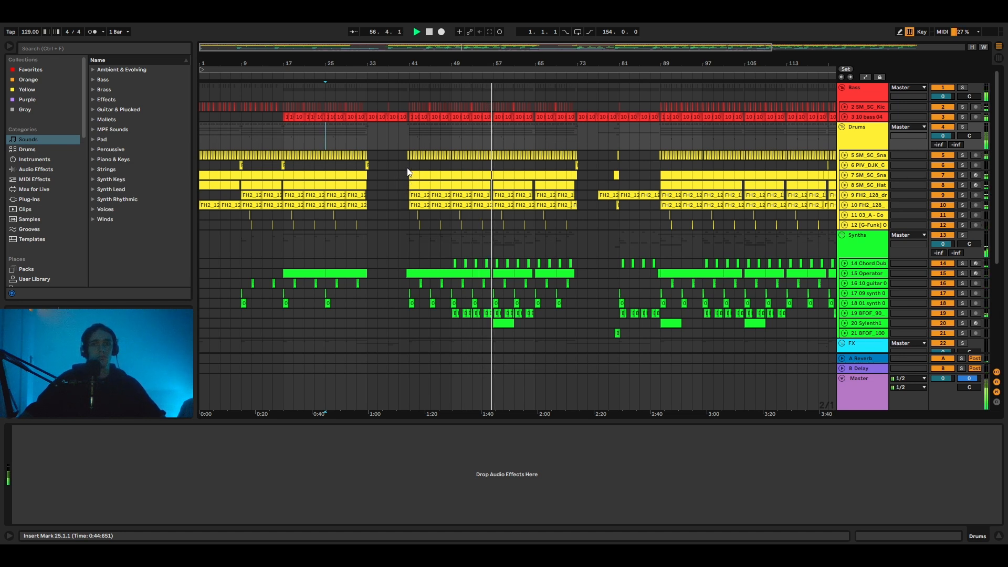
scroll(498, 130, down, 5)
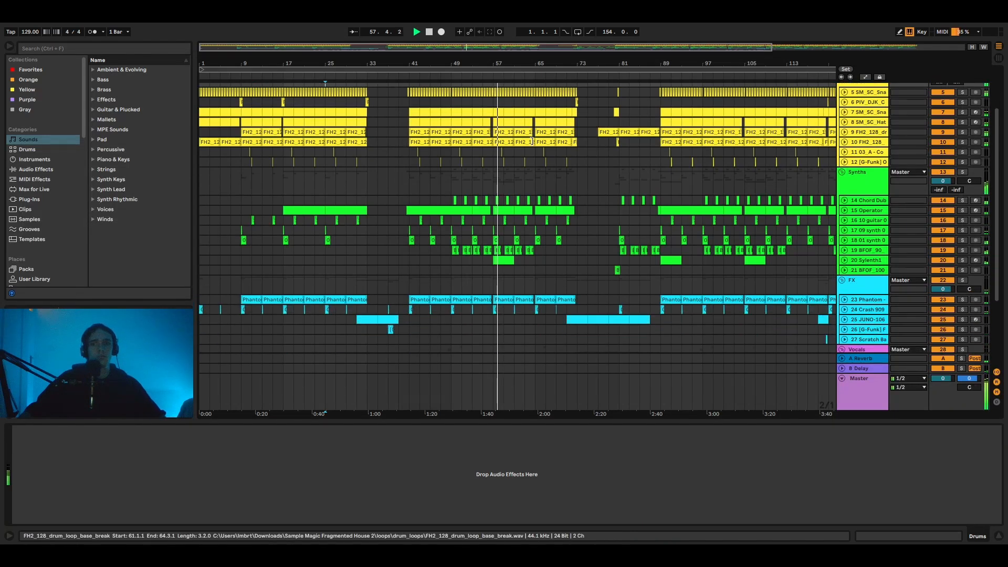
scroll(534, 140, down, 3)
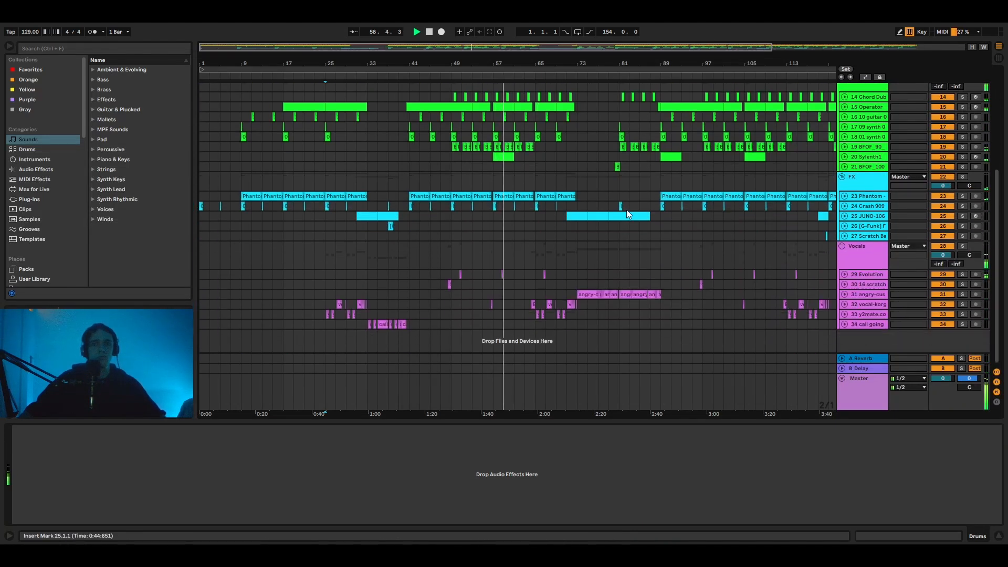
click(845, 274)
click(845, 274)
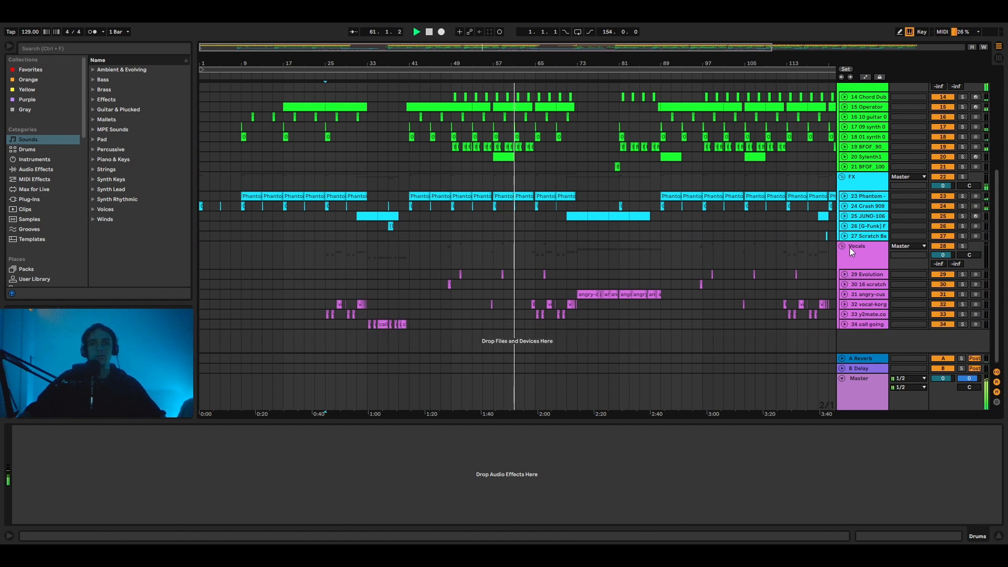
Continue playback while checking the contents of the Drums group and the remaining groups, and stop around bar 95
scroll(845, 240, up, 4)
scroll(848, 212, up, 4)
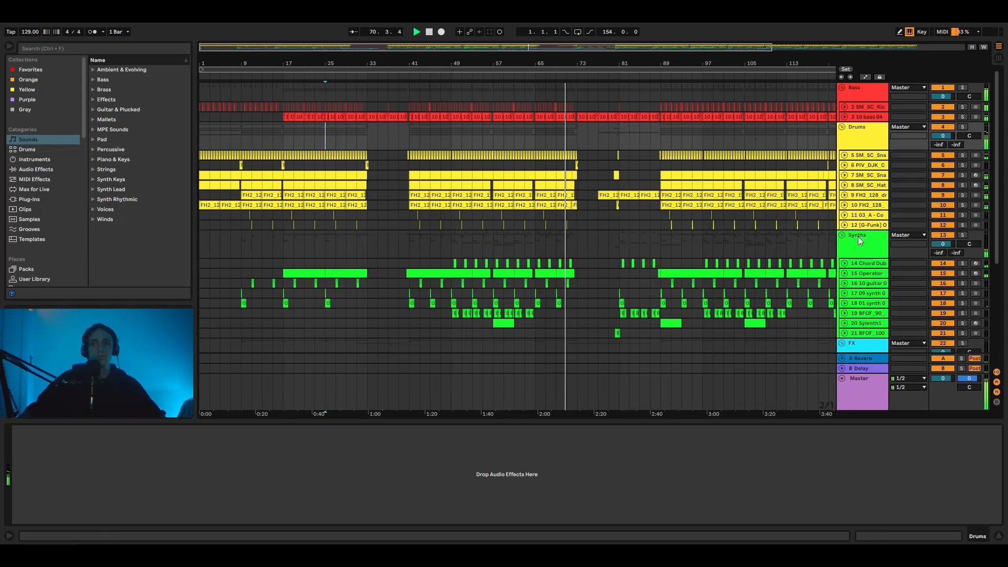
click(841, 127)
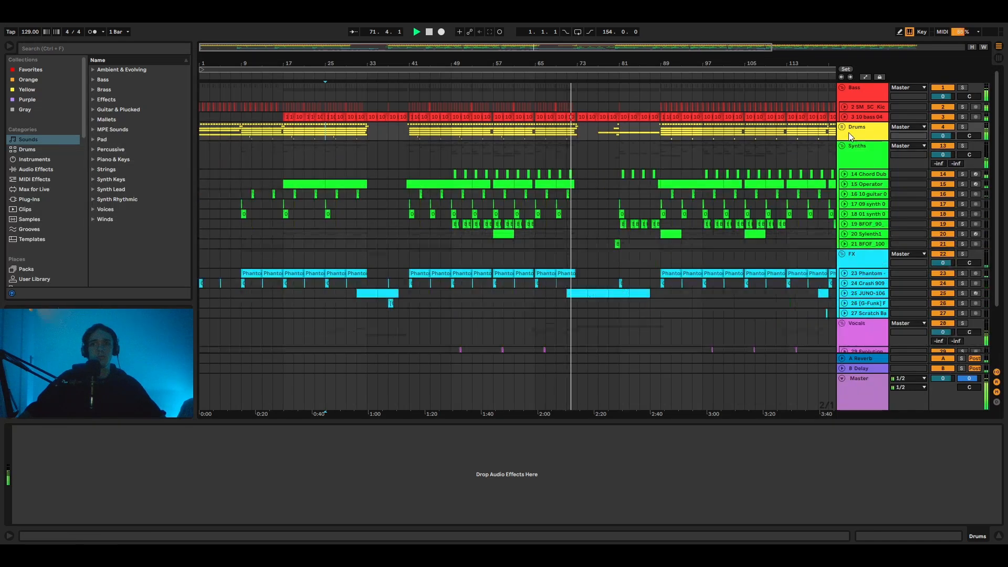
click(846, 125)
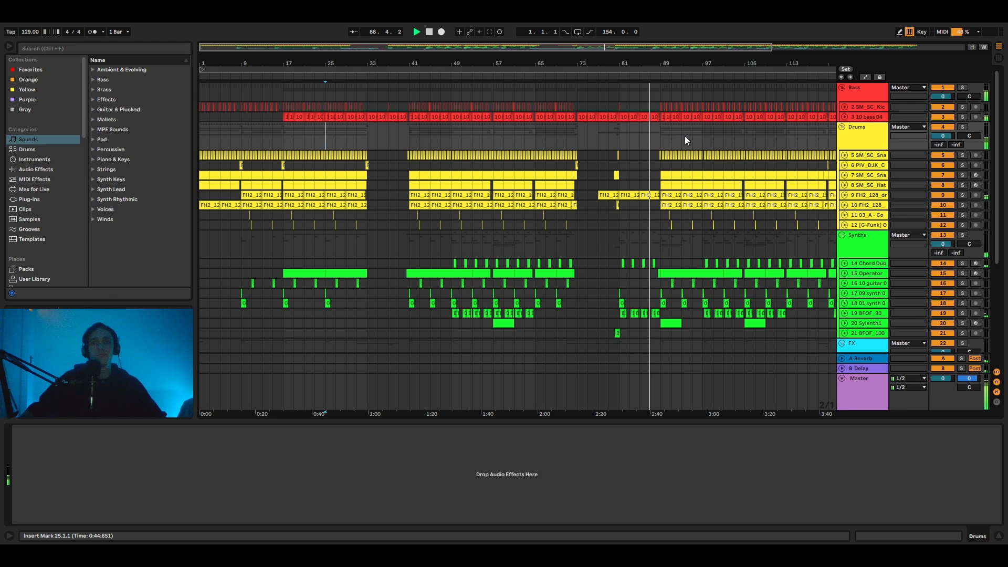
scroll(682, 137, down, 3)
scroll(691, 169, down, 5)
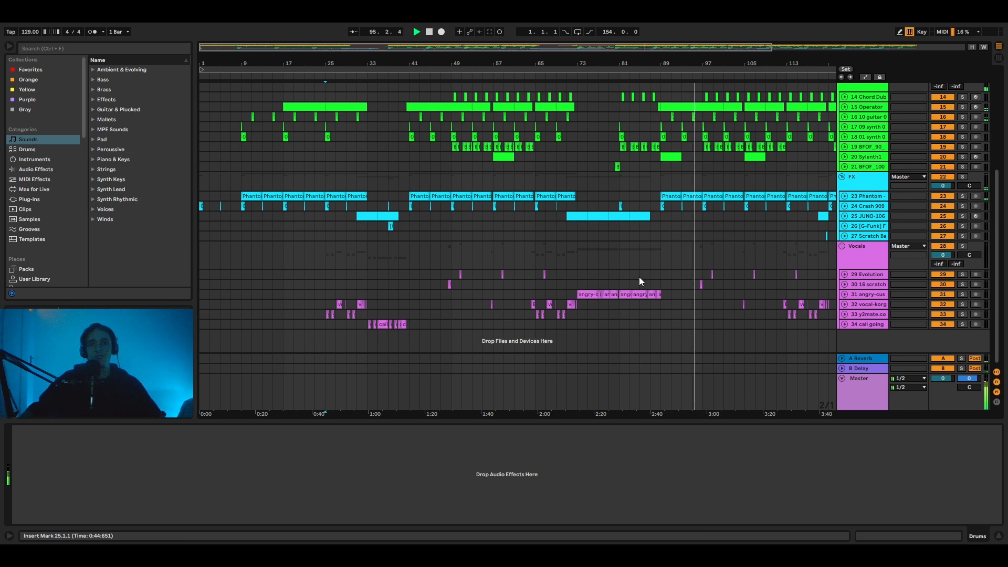
scroll(670, 229, up, 3)
scroll(670, 230, up, 3)
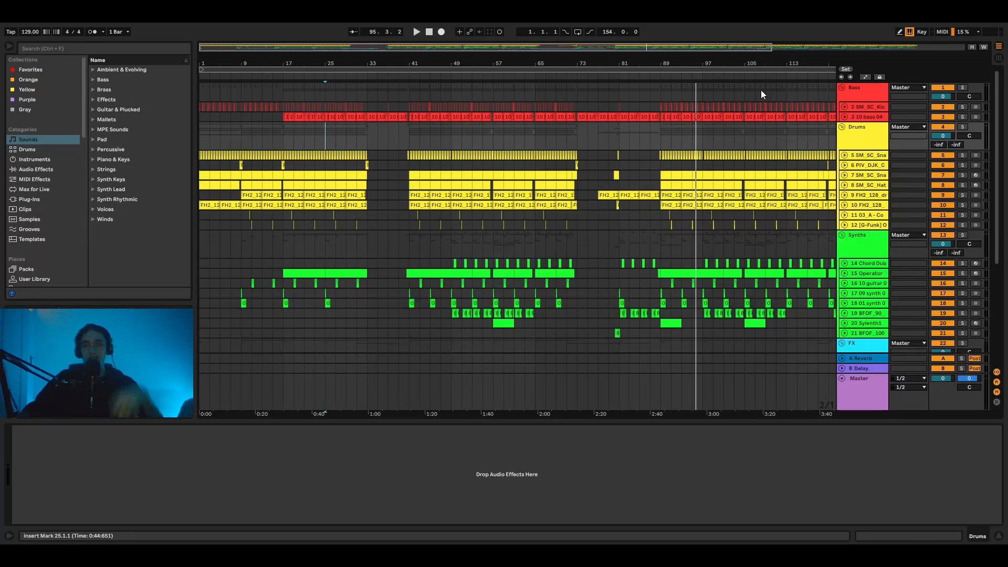
Expand and solo the SM_SC_Kick track in the Bass group and play it from bar 41
click(844, 106)
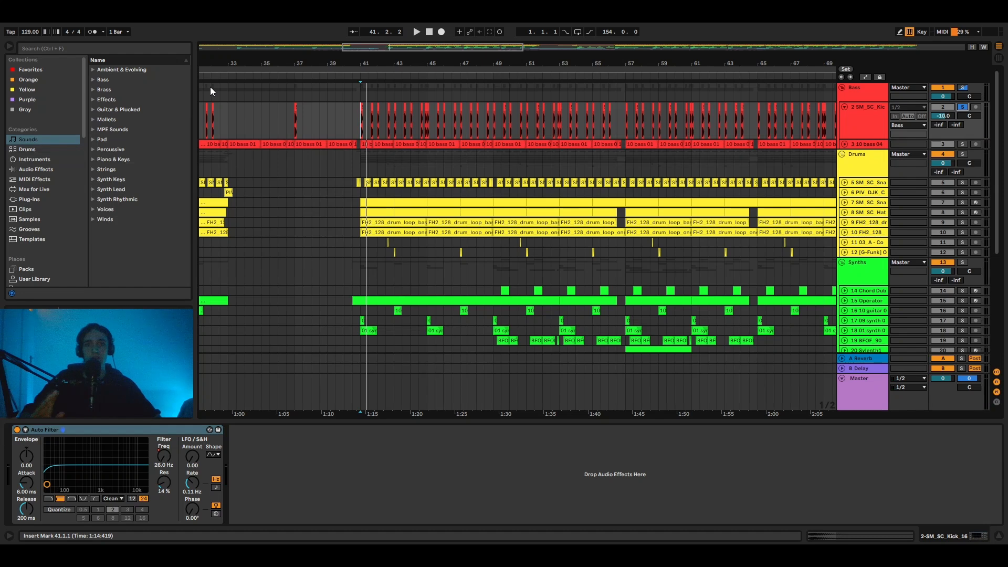
key(space)
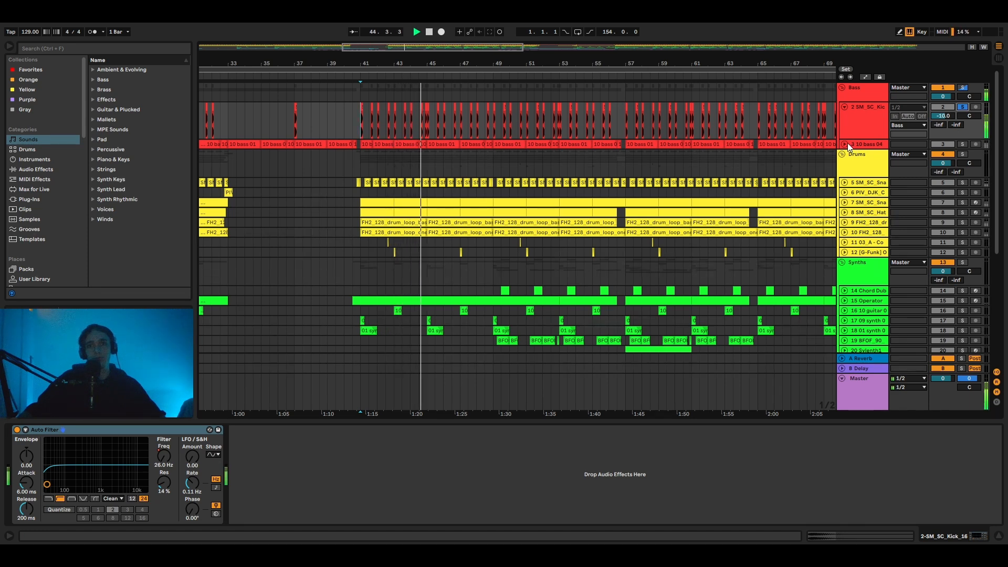
click(873, 126)
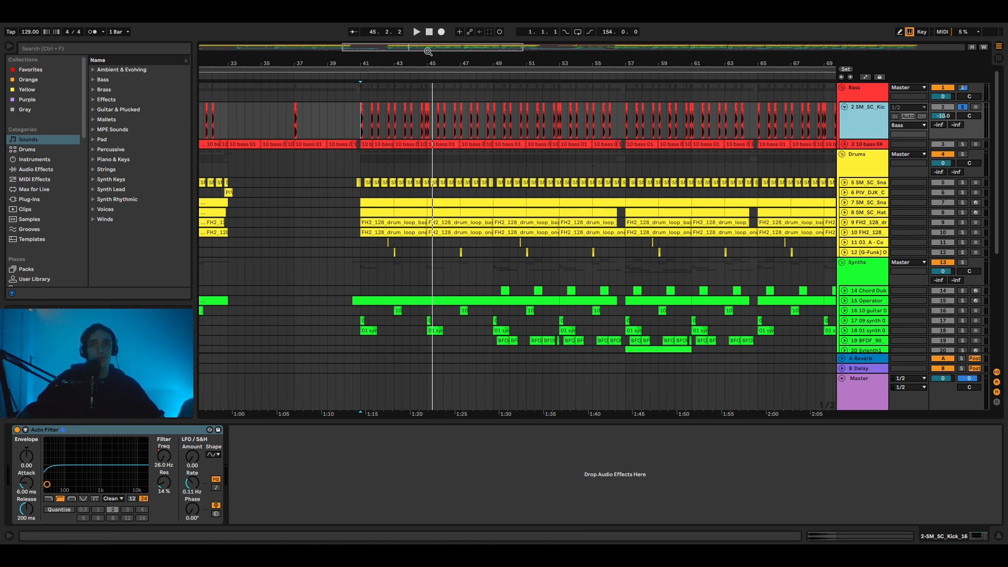
Play the soloed kick in the intro from bar 5.3 to hear its Auto Filter low cut
drag(423, 46, 280, 46)
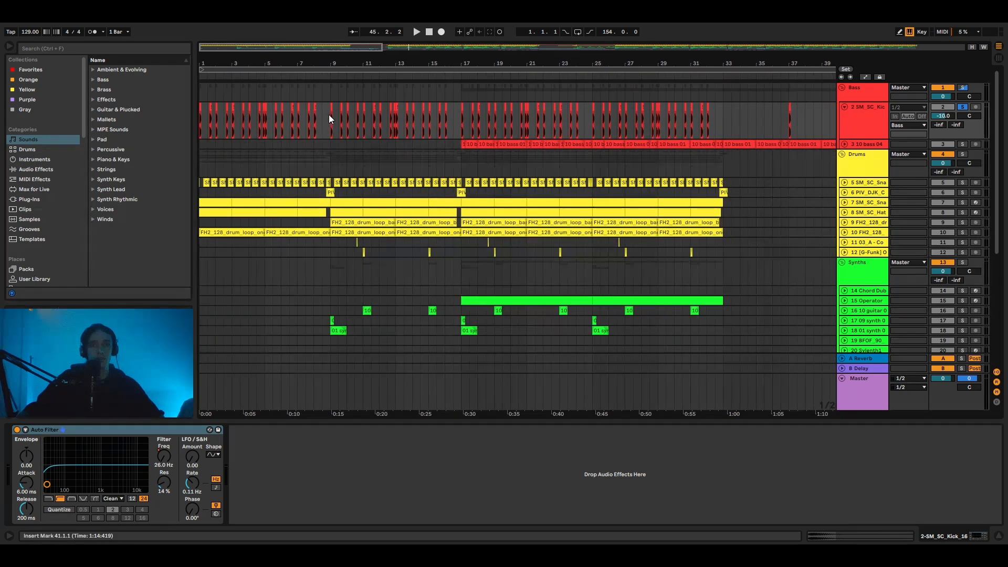
click(331, 132)
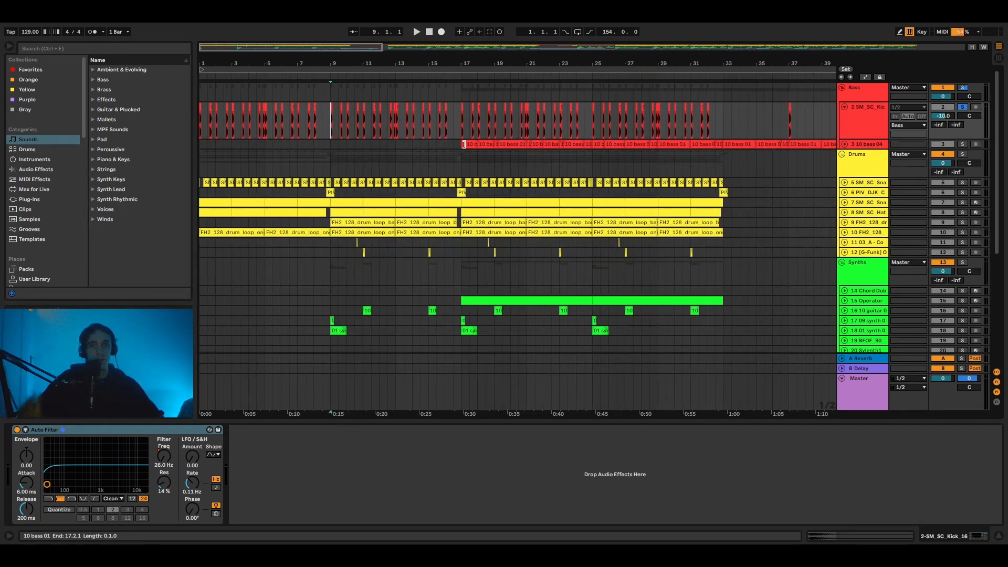
click(273, 127)
key(space)
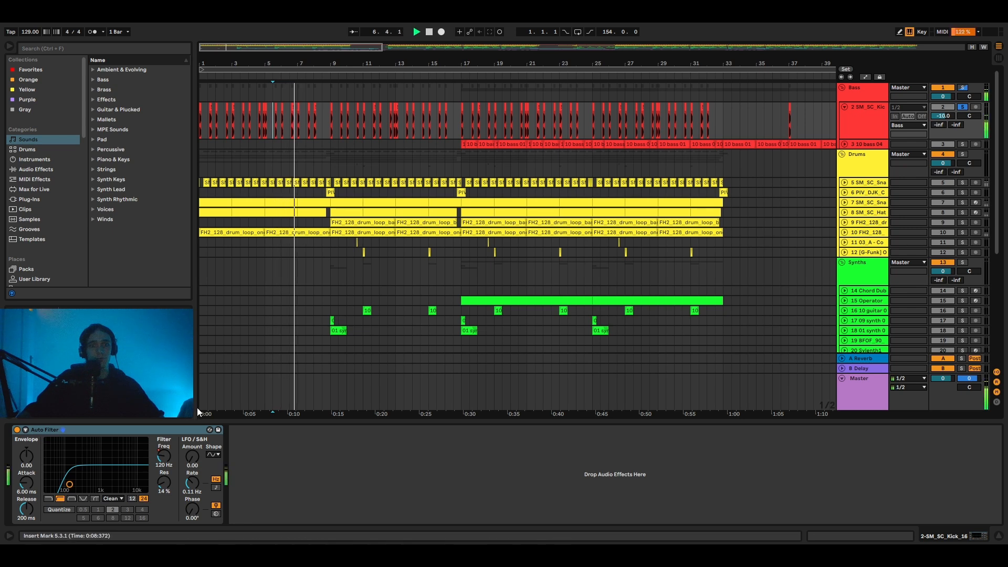
key(space)
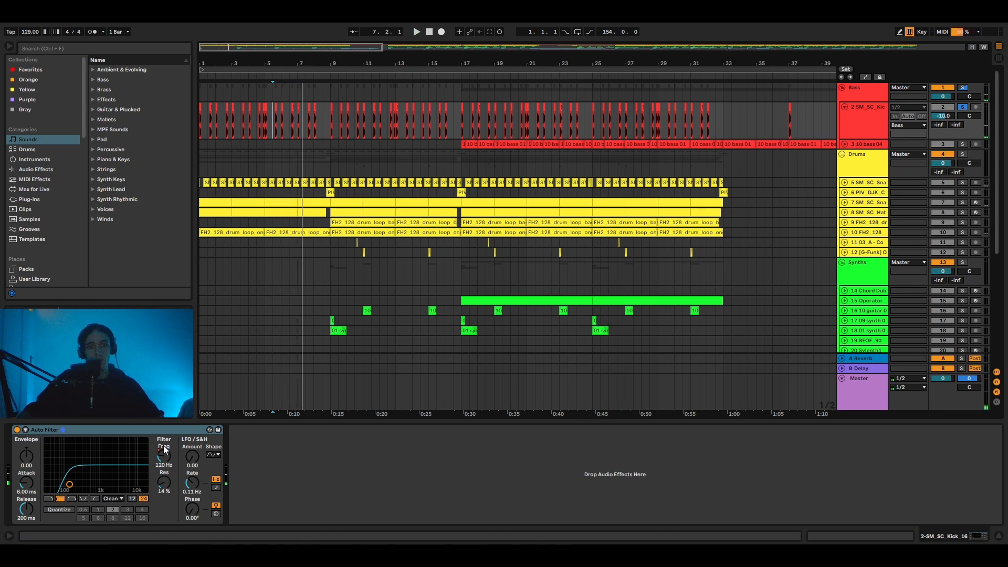
Collapse the kick track, expand the 10 bass 04 track and place the insert marker at bar 17
click(844, 107)
click(844, 117)
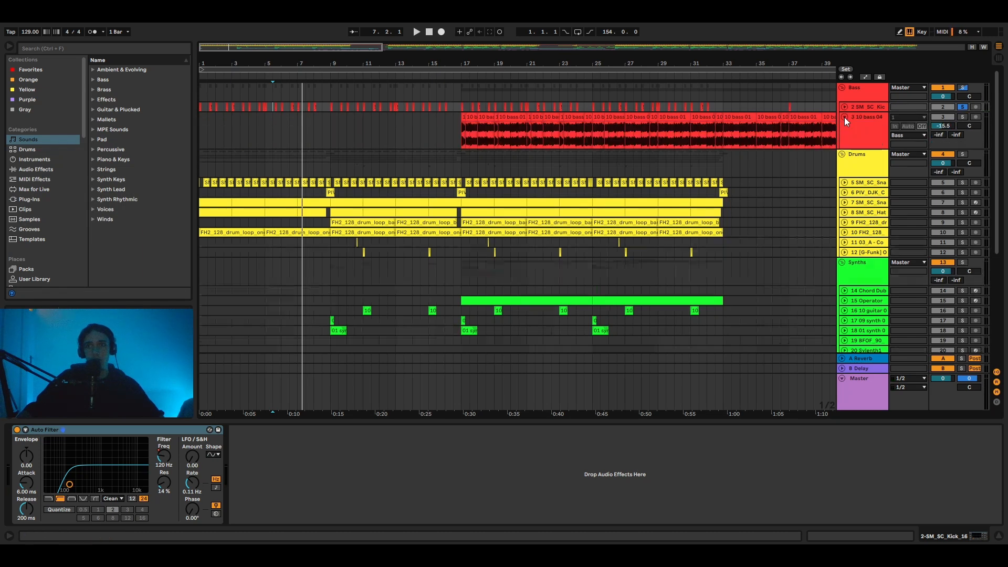
click(461, 137)
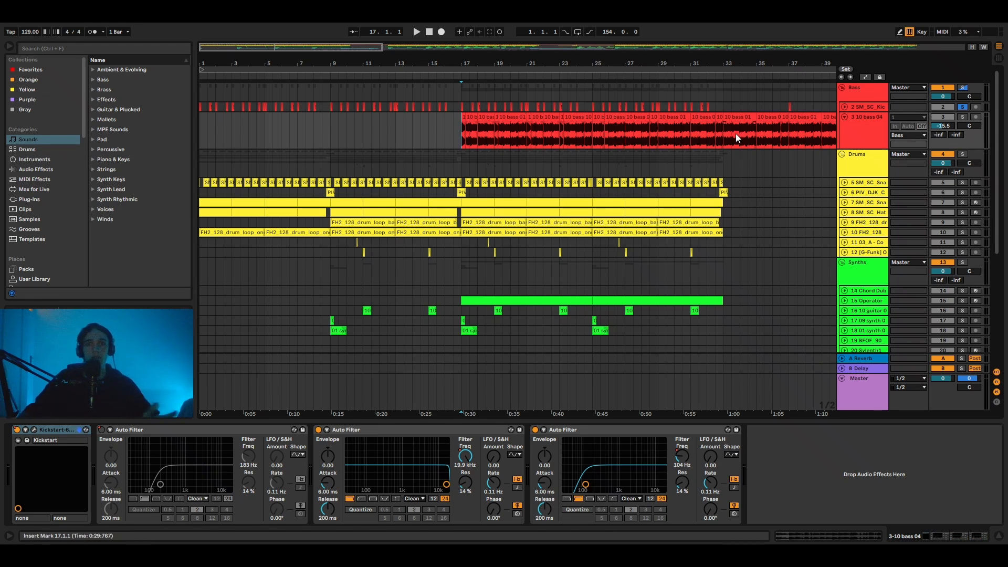
Solo the 10 bass 04 track and play its bassline from bar 21
drag(341, 49, 276, 51)
click(310, 134)
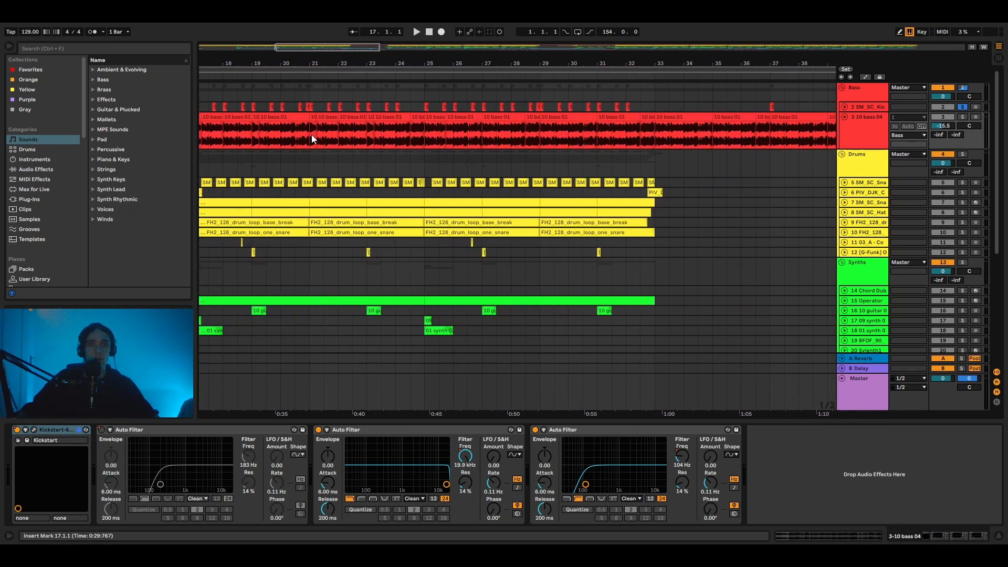
click(963, 117)
key(space)
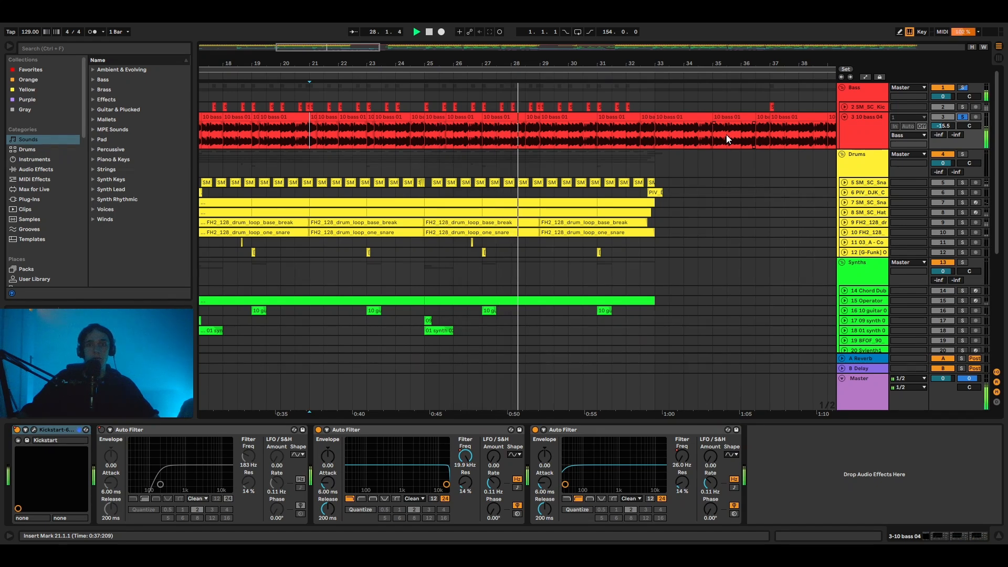
key(space)
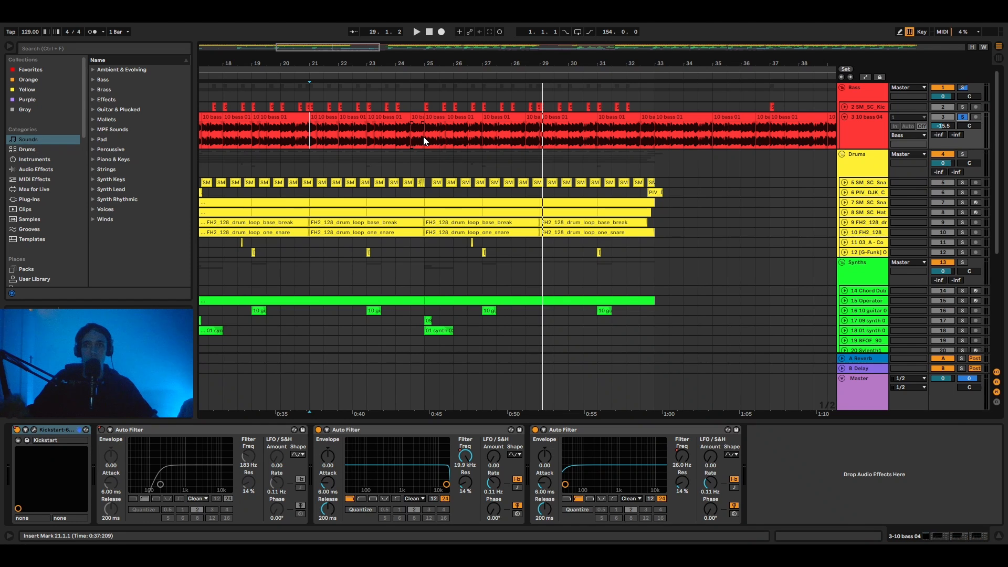
Point out the bass section from bar 27 to 33 and collapse the 10 bass 04 track
drag(483, 123, 657, 139)
click(672, 165)
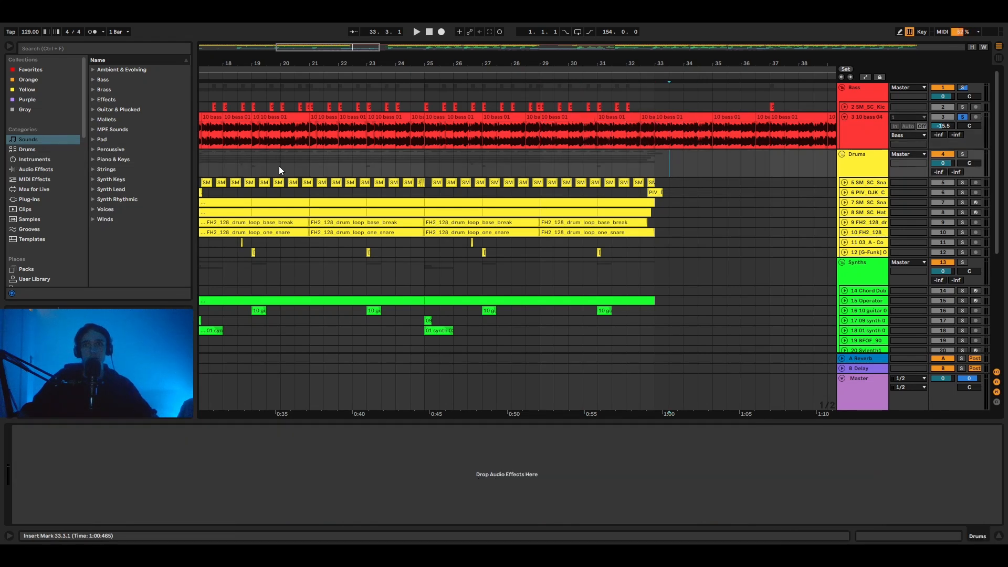
click(540, 164)
click(846, 117)
click(845, 117)
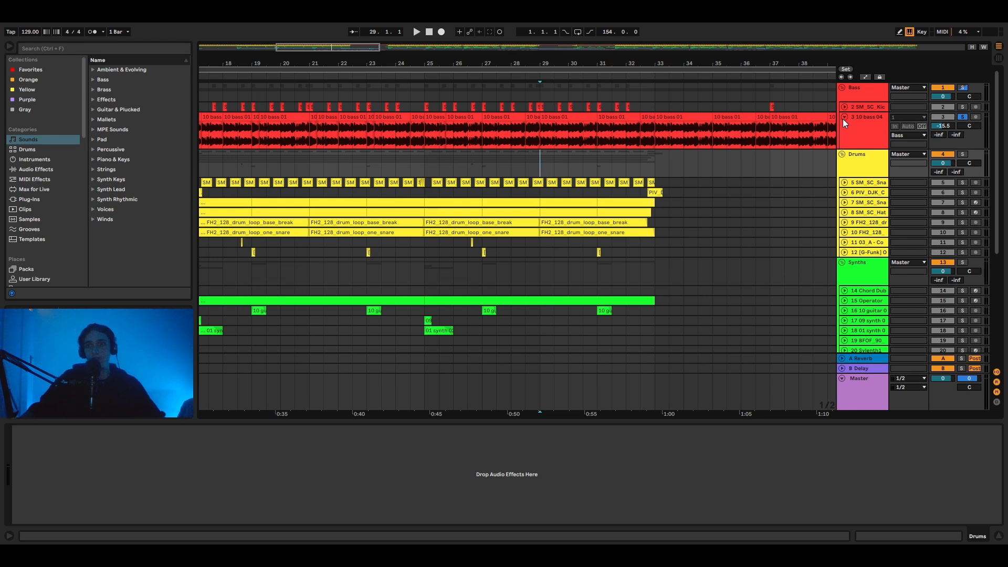
click(846, 117)
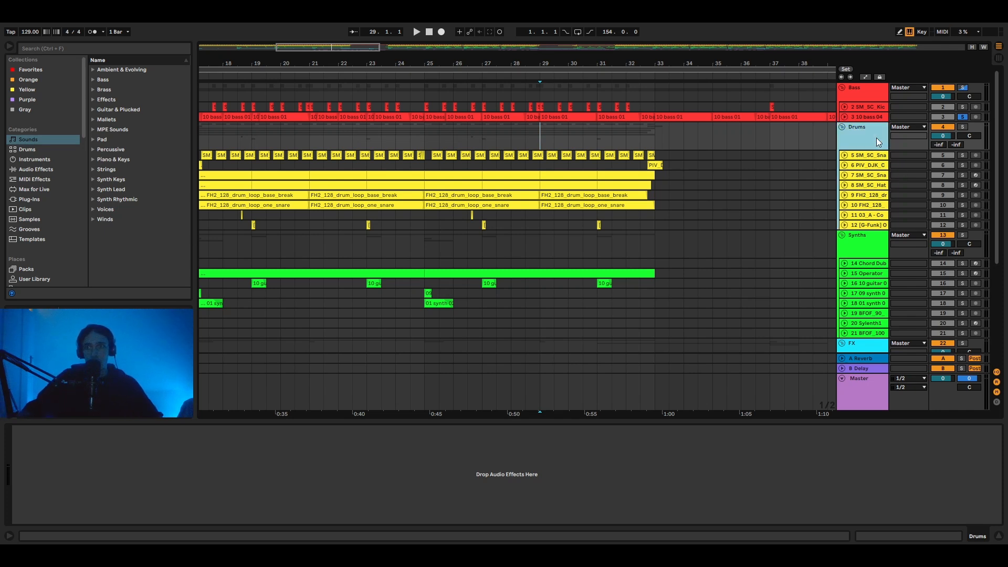
Solo the whole Bass group and play kick and bass together from bar 41
click(962, 88)
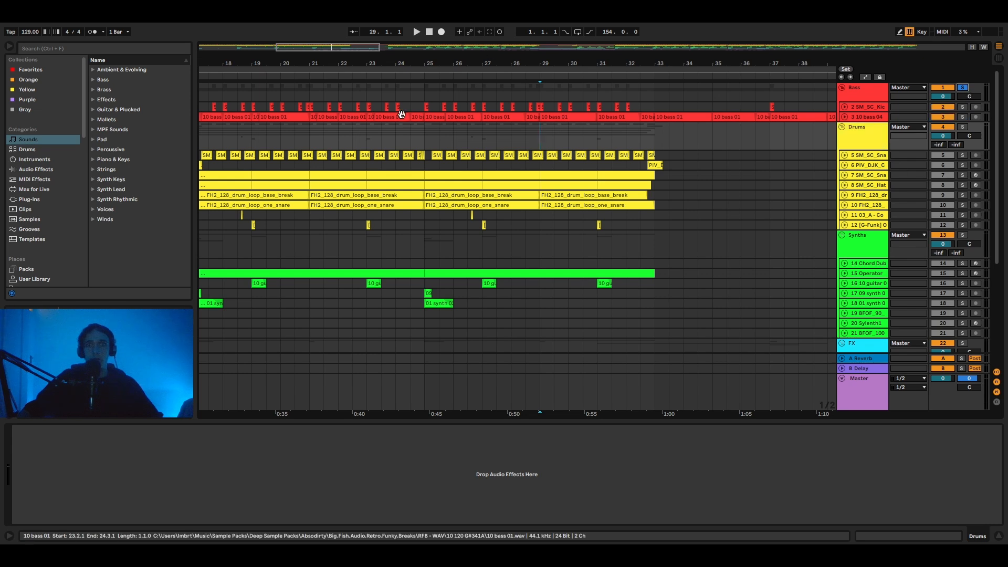
drag(359, 48, 452, 102)
click(468, 95)
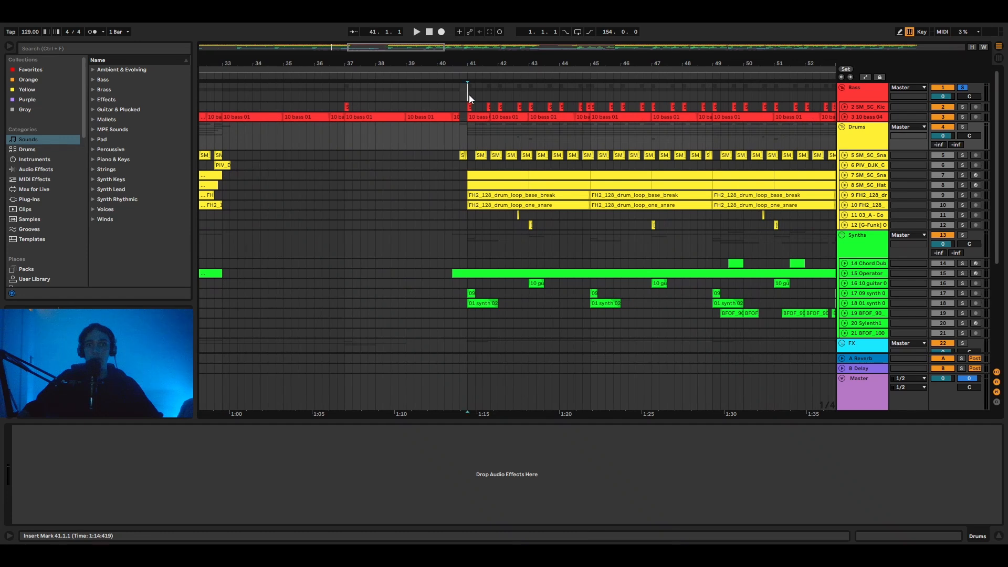
click(878, 137)
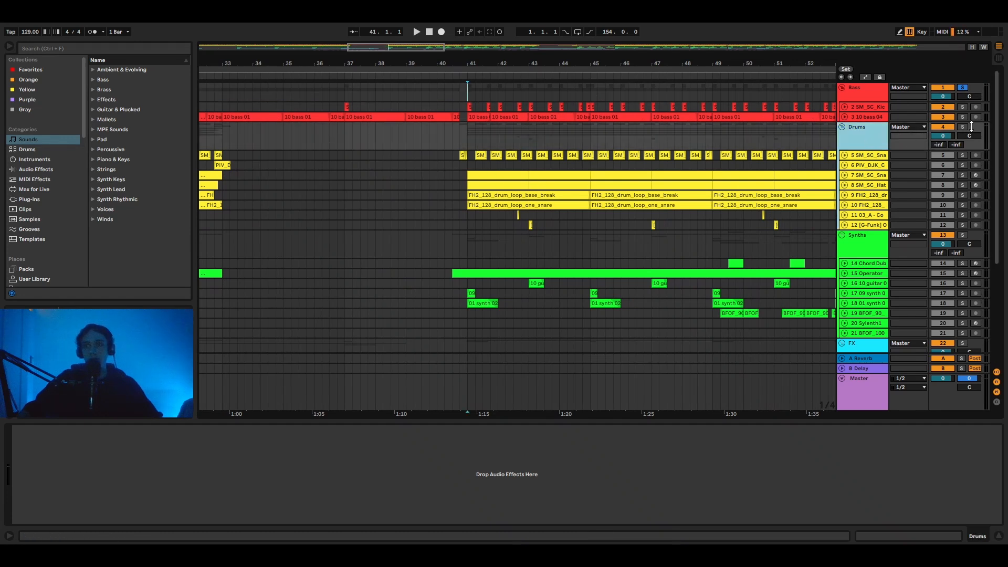
click(469, 94)
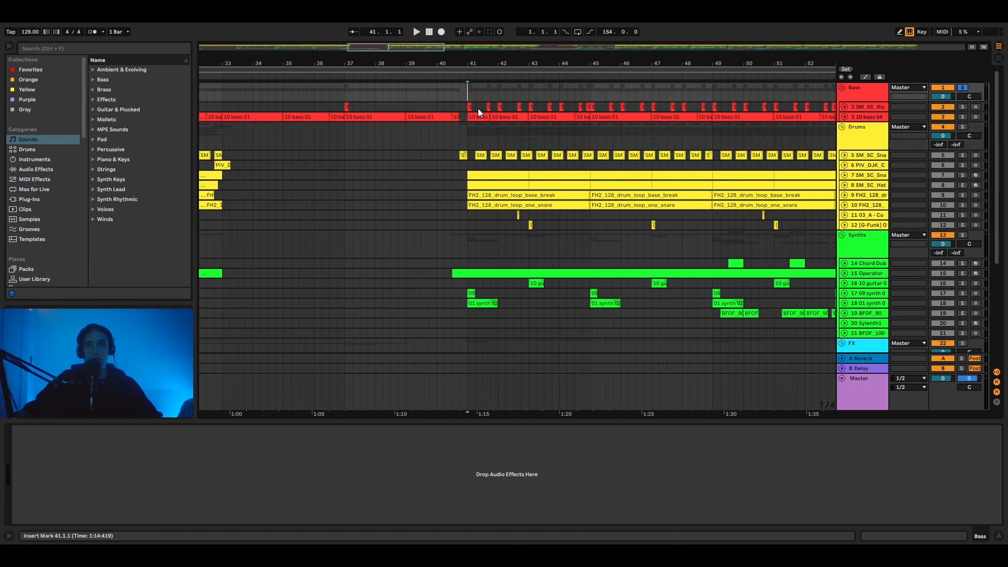
key(space)
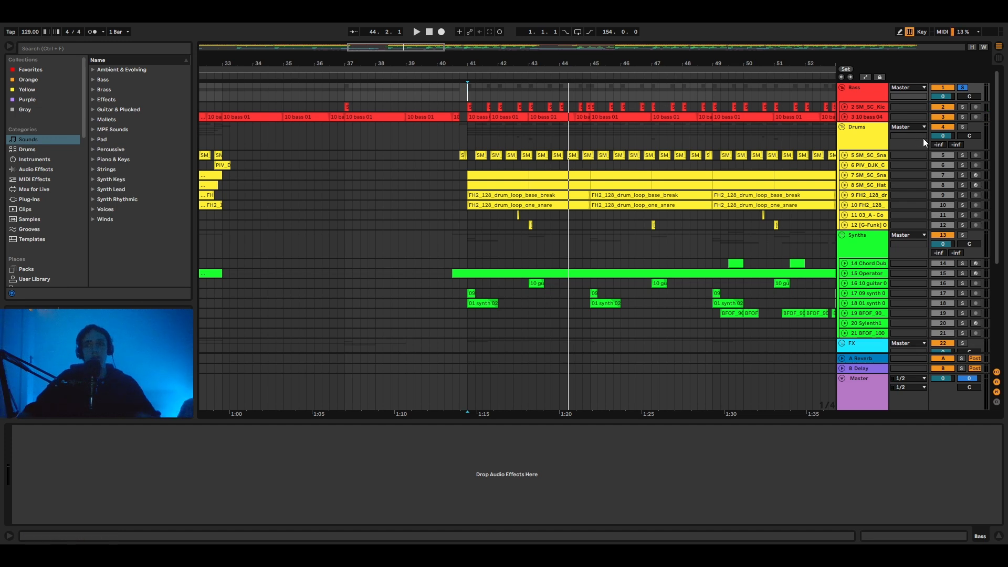
Solo the Drums group alongside the Bass group and play both from bar 41
click(963, 128)
key(space)
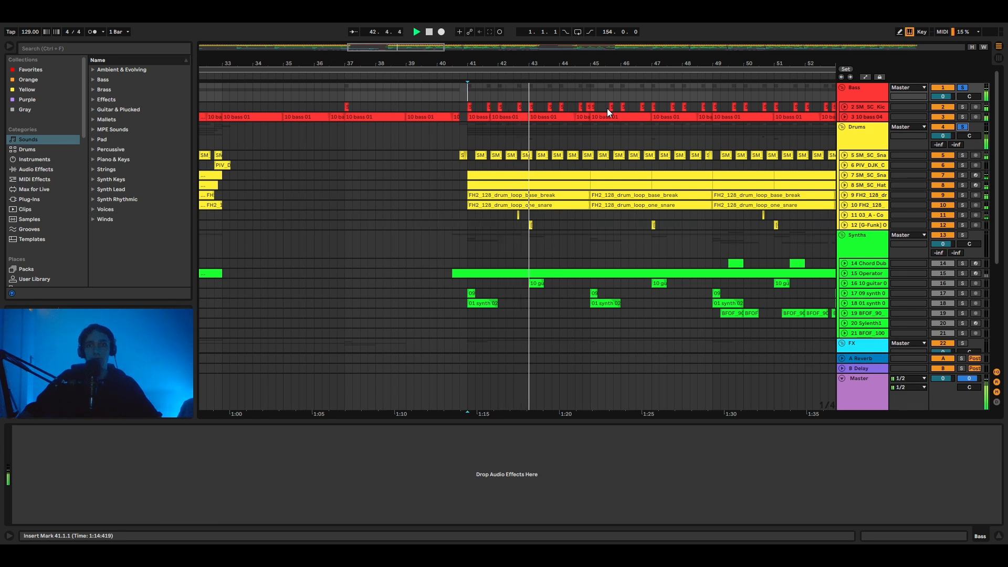
key(space)
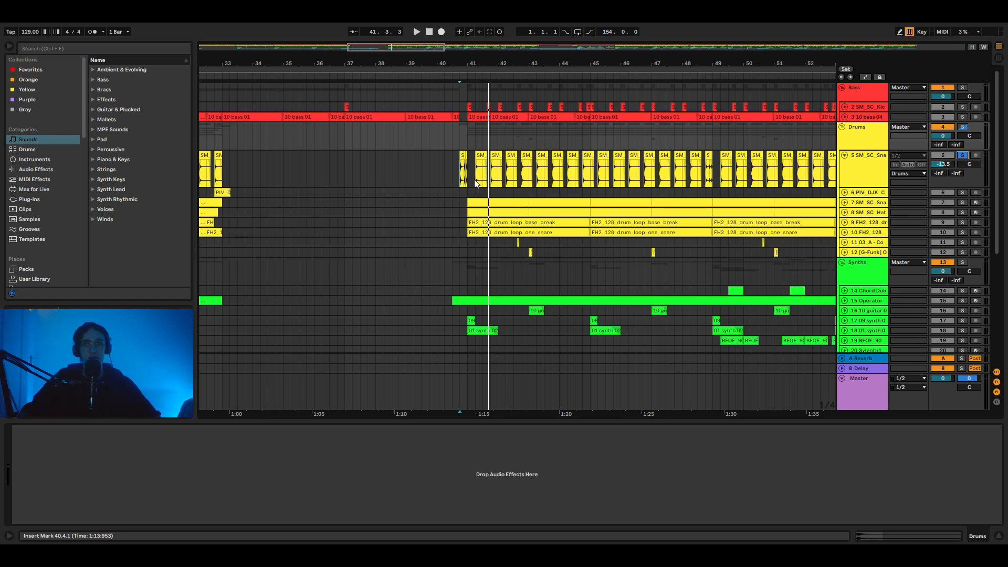
Play the expanded, soloed SM_SC_Snare track at the start of the drop and stop around bar 43
key(space)
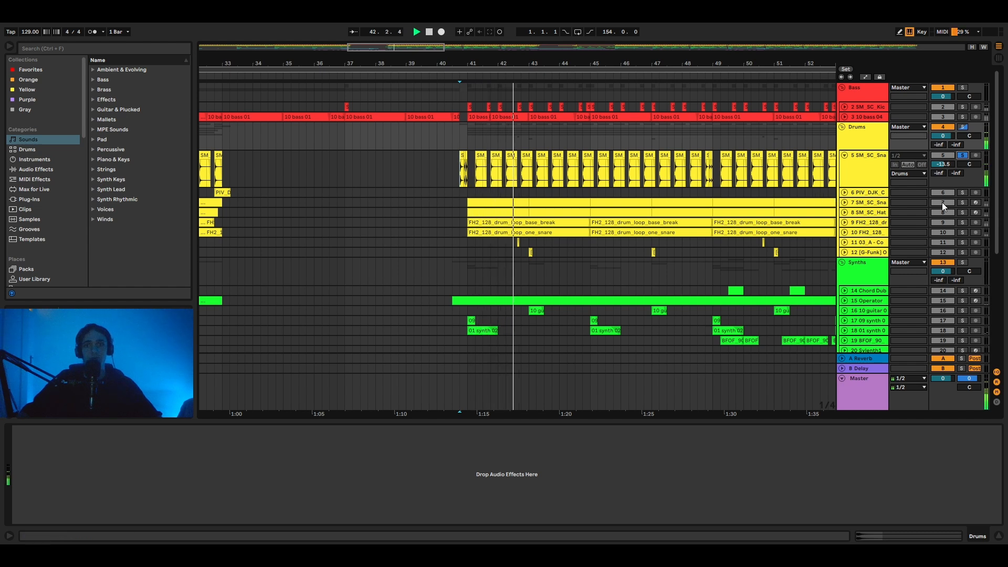
key(space)
drag(402, 46, 372, 48)
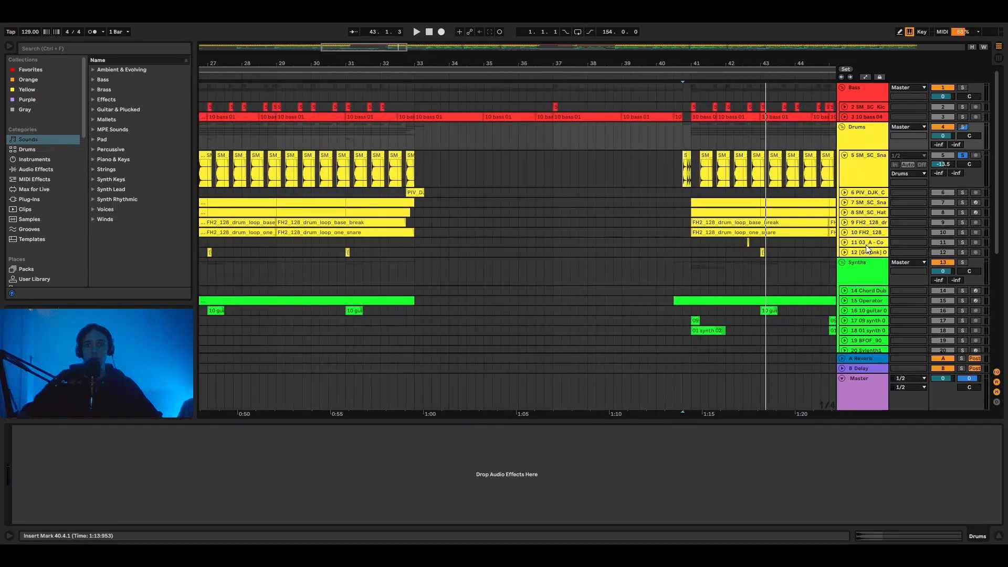
Expand the PIV_DJK_CLAP track, solo it alongside the snare, and play the end of the section from bar 32 twice
click(866, 192)
click(845, 192)
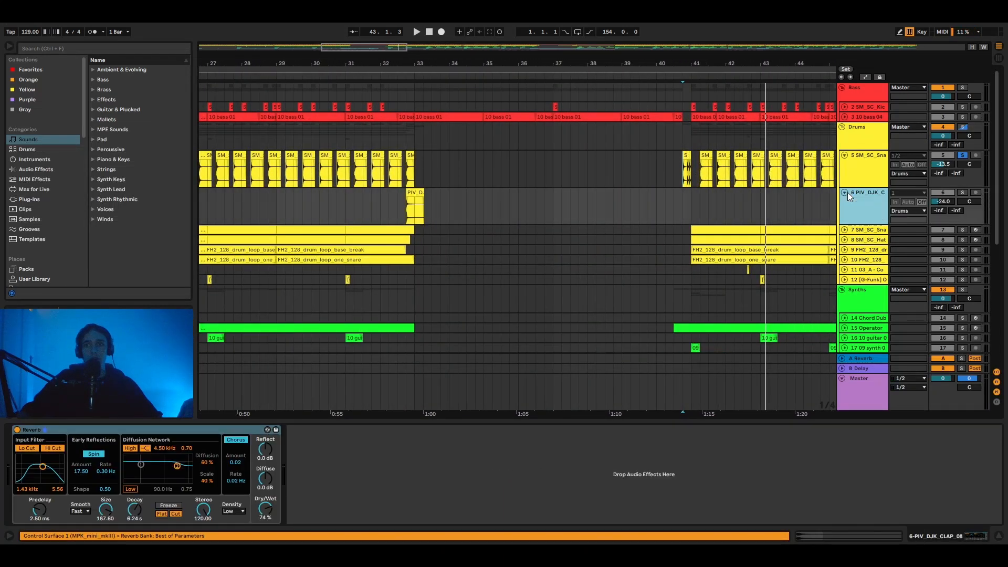
click(963, 193)
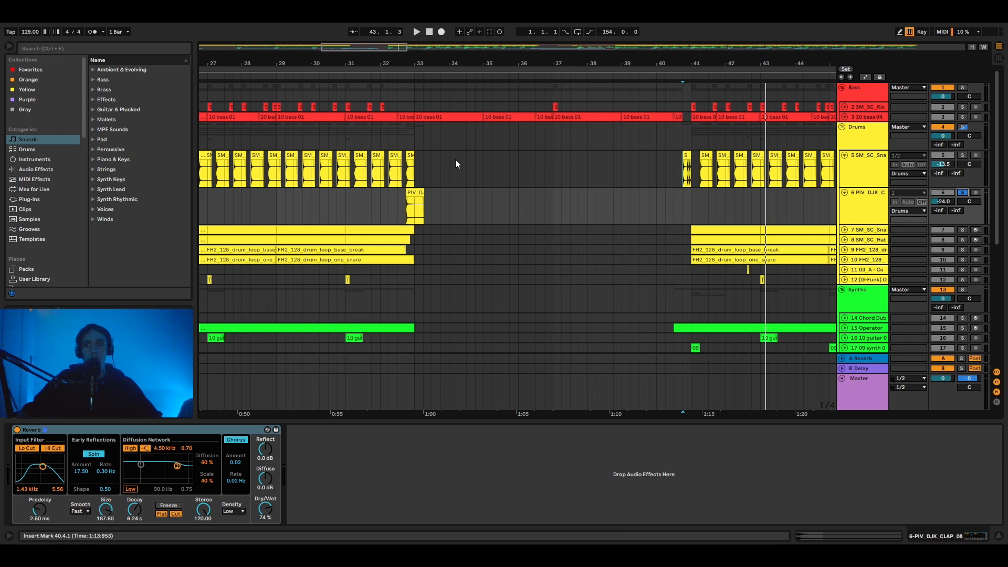
click(397, 207)
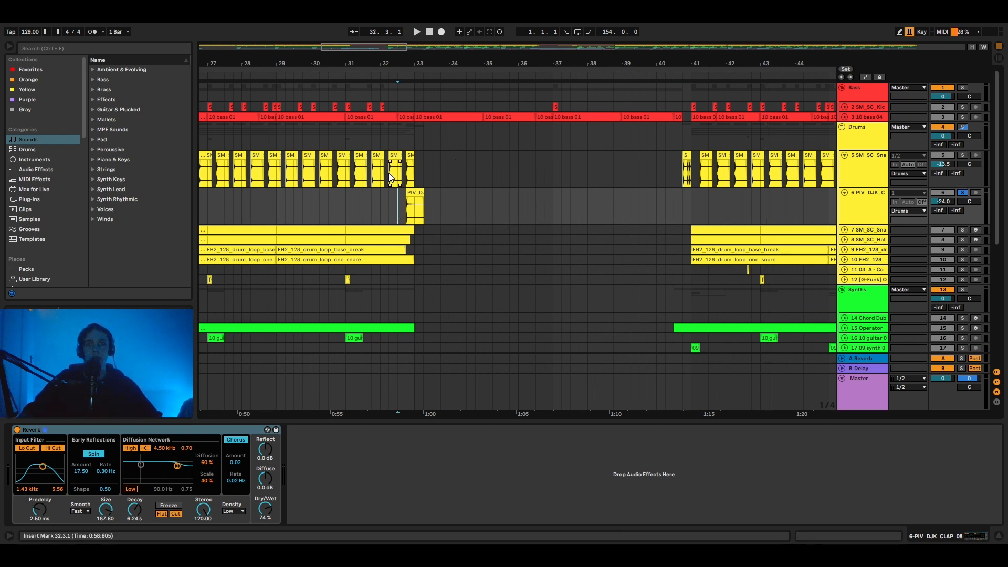
key(space)
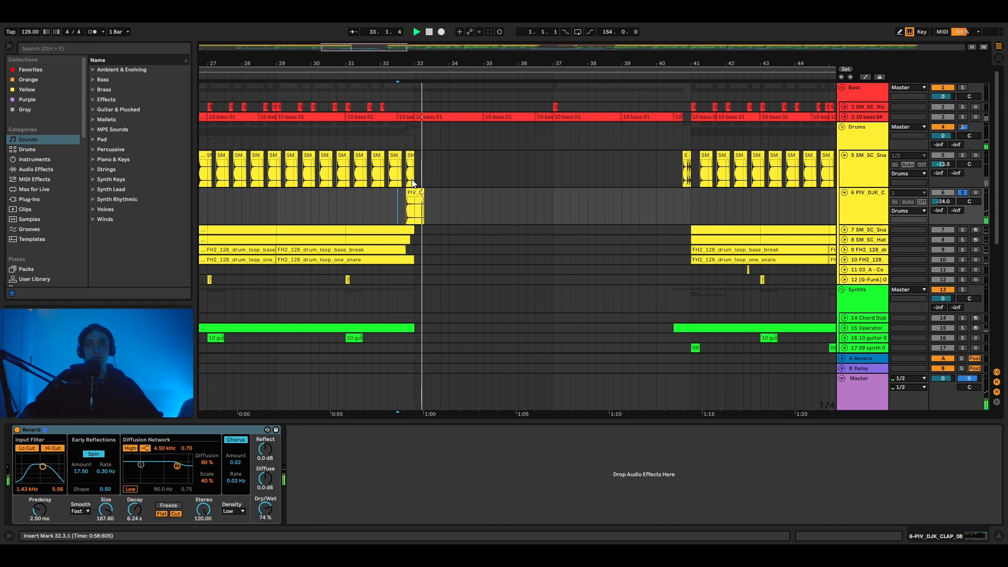
key(space)
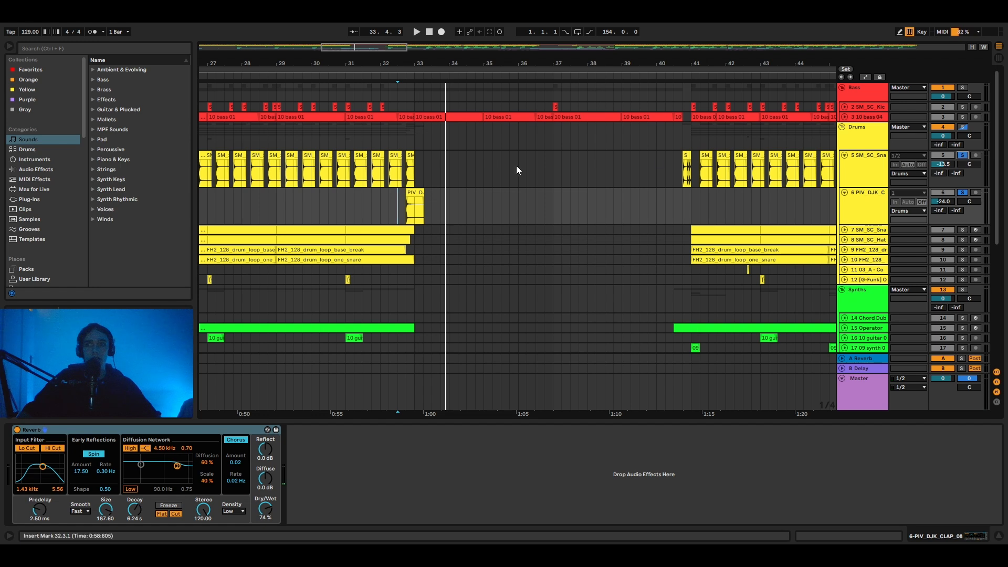
click(388, 174)
key(space)
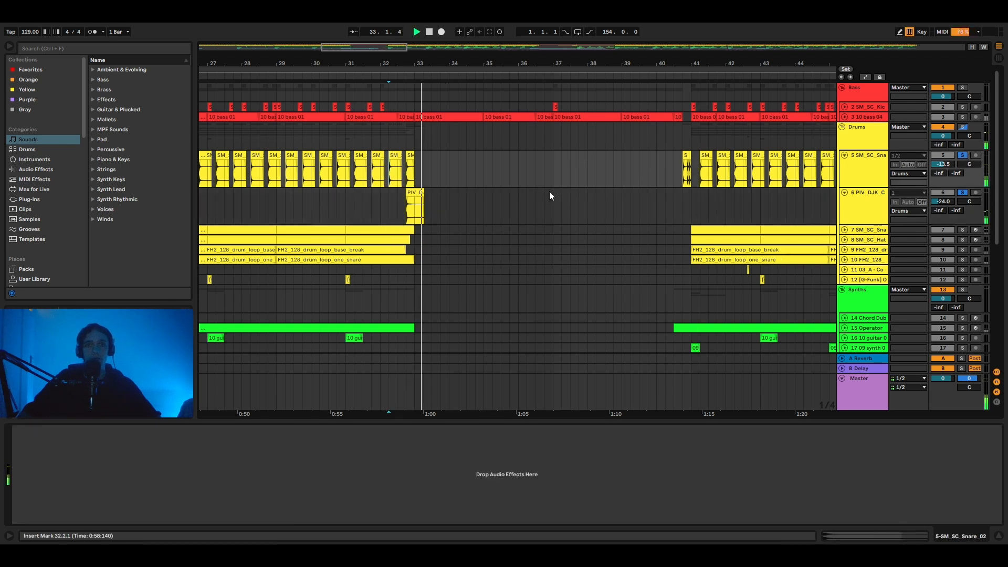
Solo the expanded SM_SC_Snare_06 track and play it from bar 41
click(963, 199)
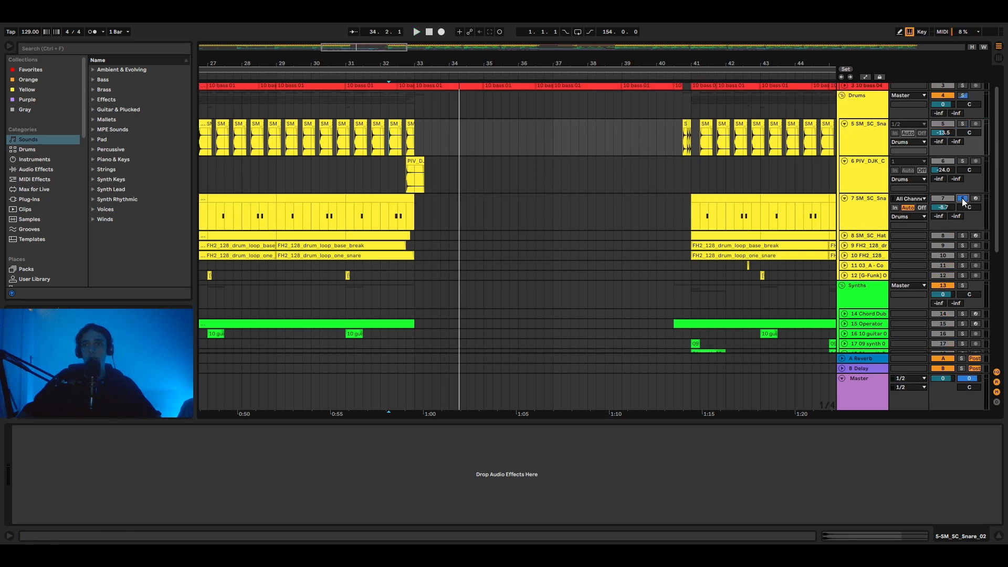
key(space)
click(694, 215)
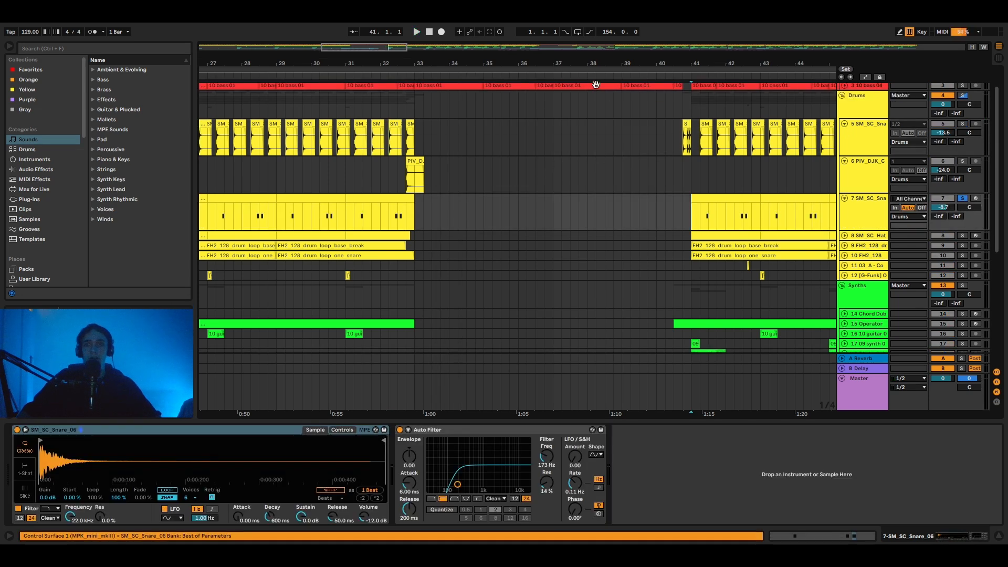
scroll(406, 294, right, 5)
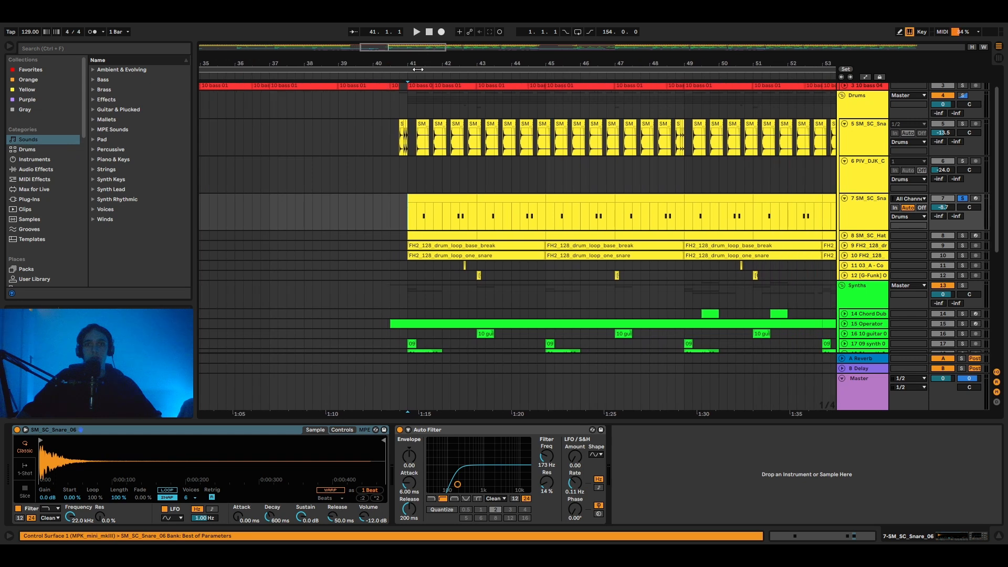
key(space)
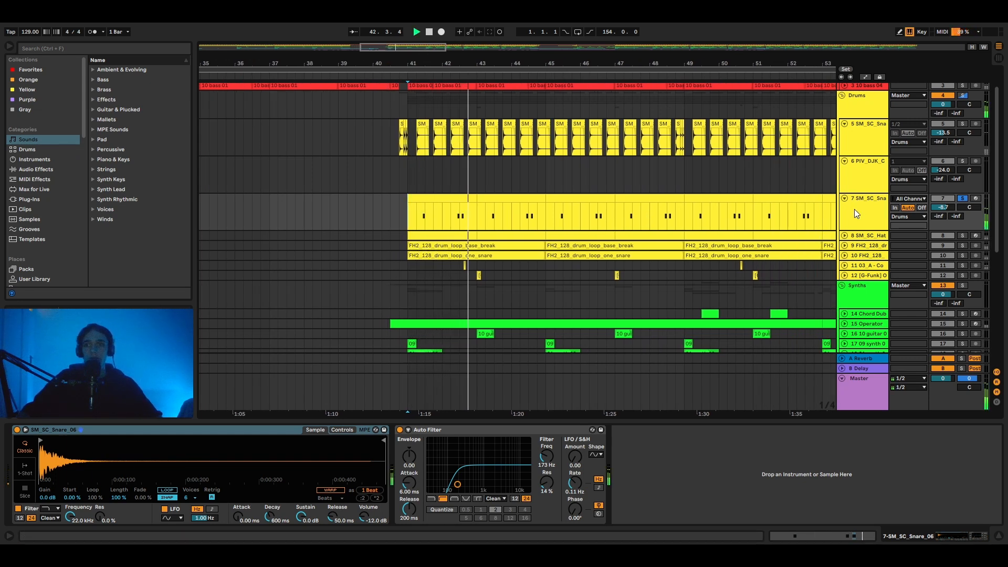
Solo and play the SM_SC_Hat_14 track from bar 41, inspect its clip's MIDI notes, and collapse the track
click(844, 236)
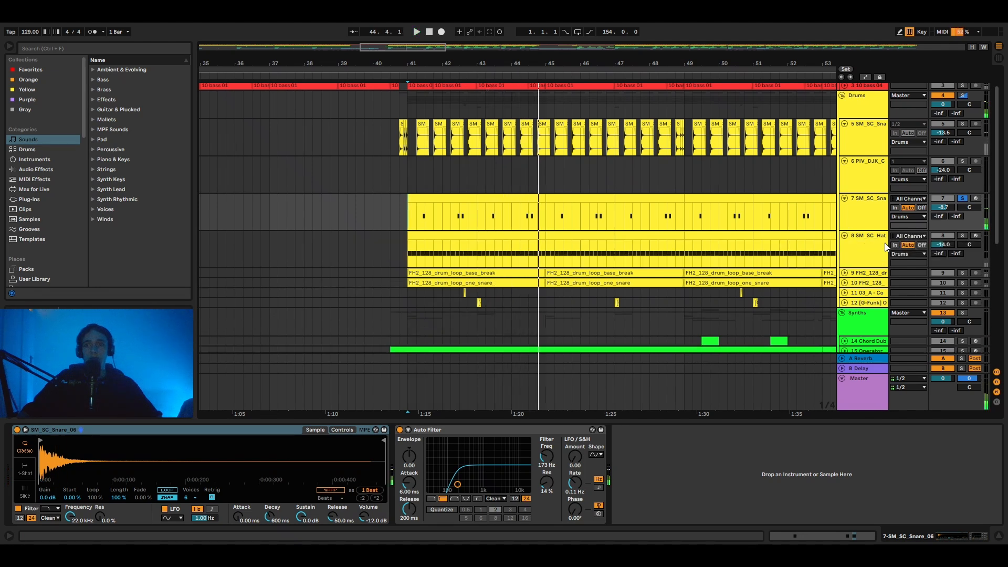
scroll(875, 221, down, 3)
click(963, 172)
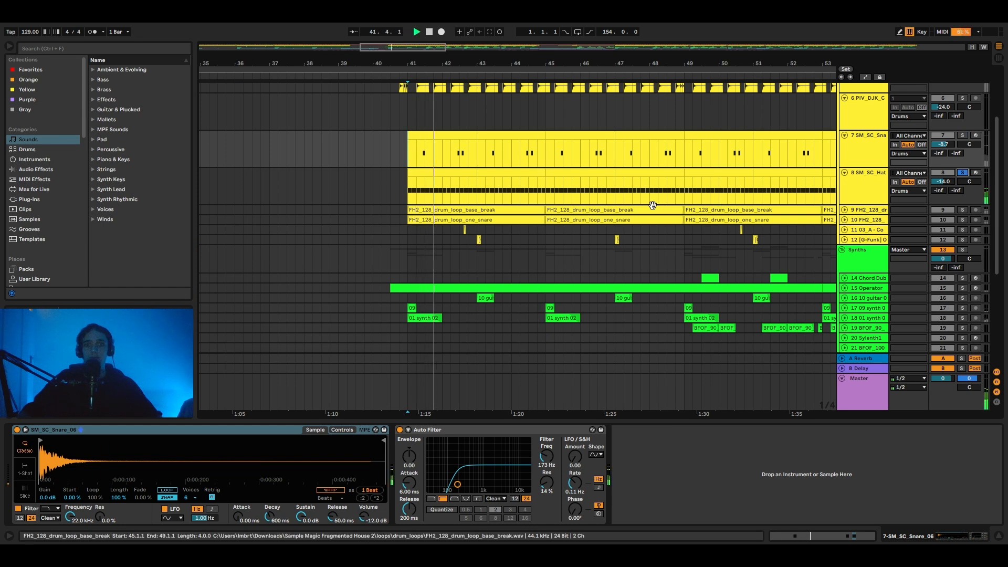
click(457, 173)
click(844, 536)
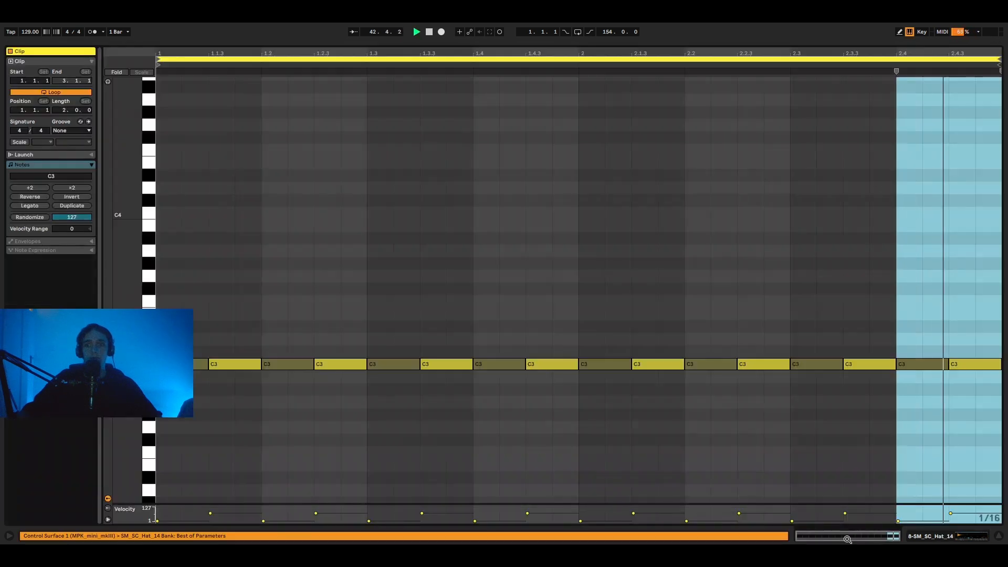
click(954, 541)
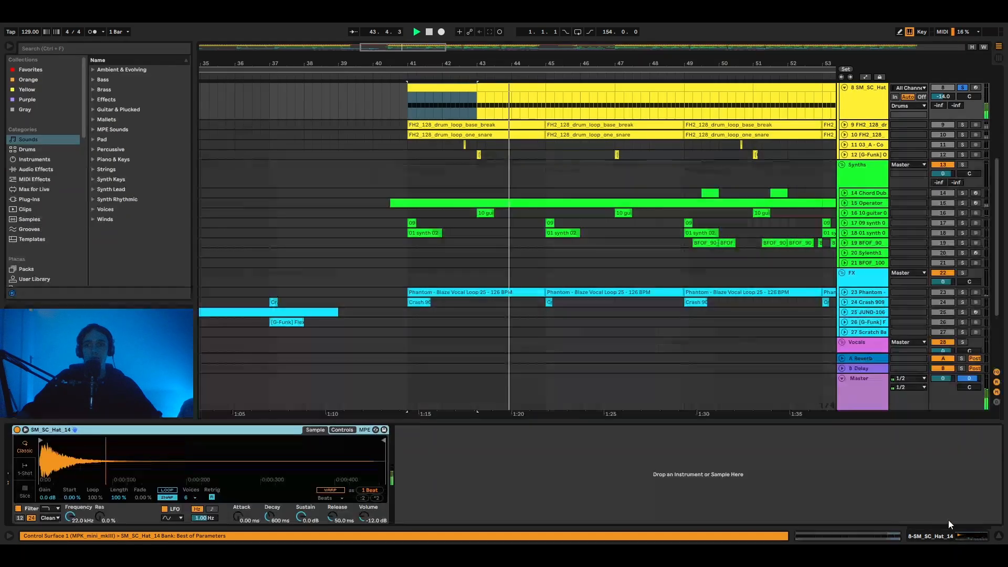
click(845, 86)
Expand and solo the FH2_128_drum_loop_base_break track and play it from bar 41
click(845, 97)
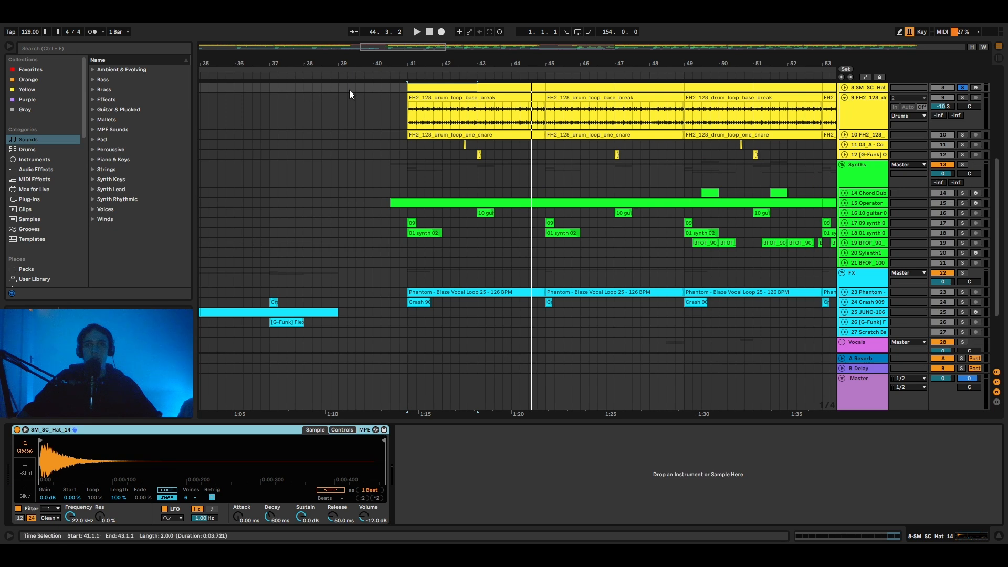
click(411, 125)
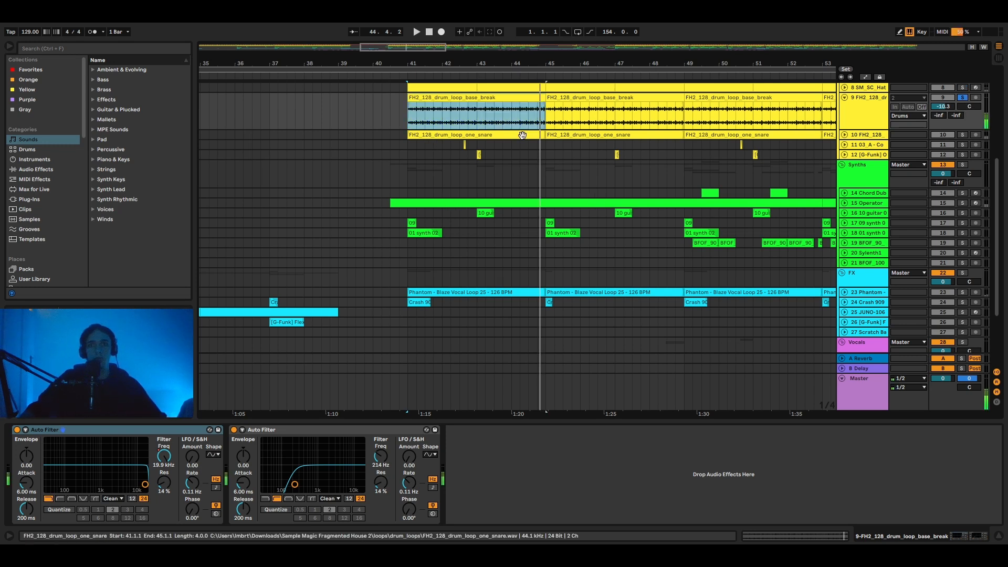
key(space)
key(space)
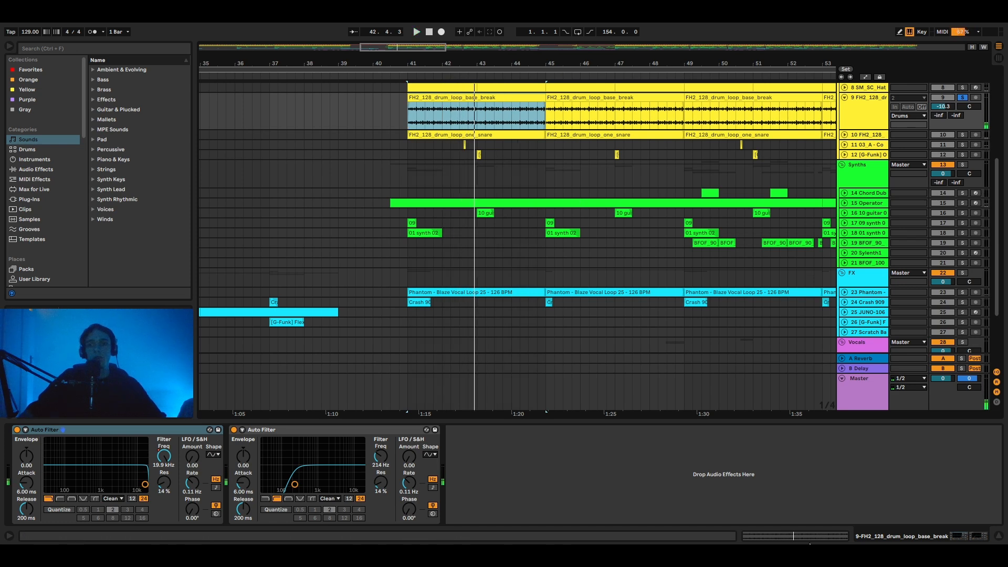
Set the base break clip's transient envelope to 50 in Beats warp mode, playing the loop before and after the change
click(810, 537)
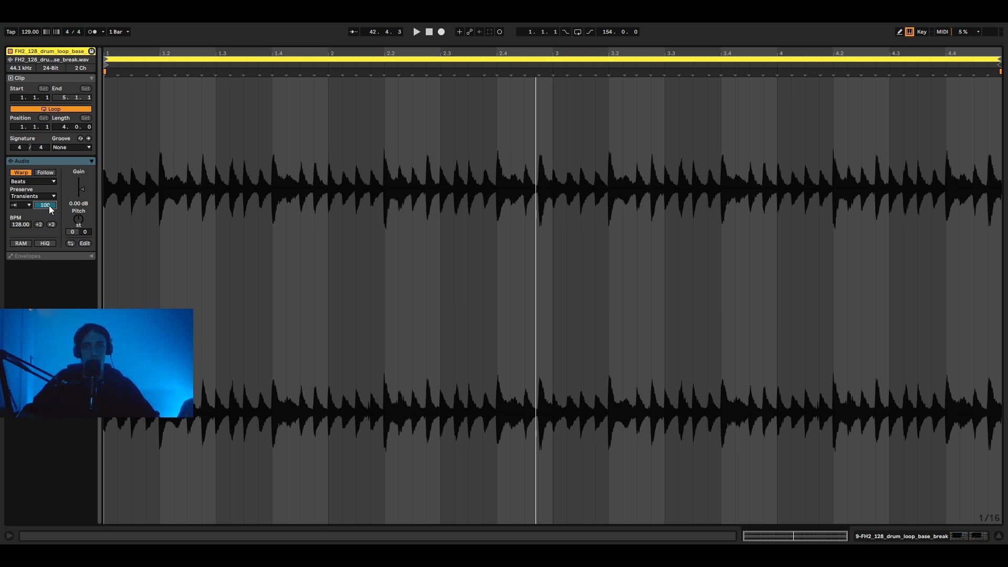
key(space)
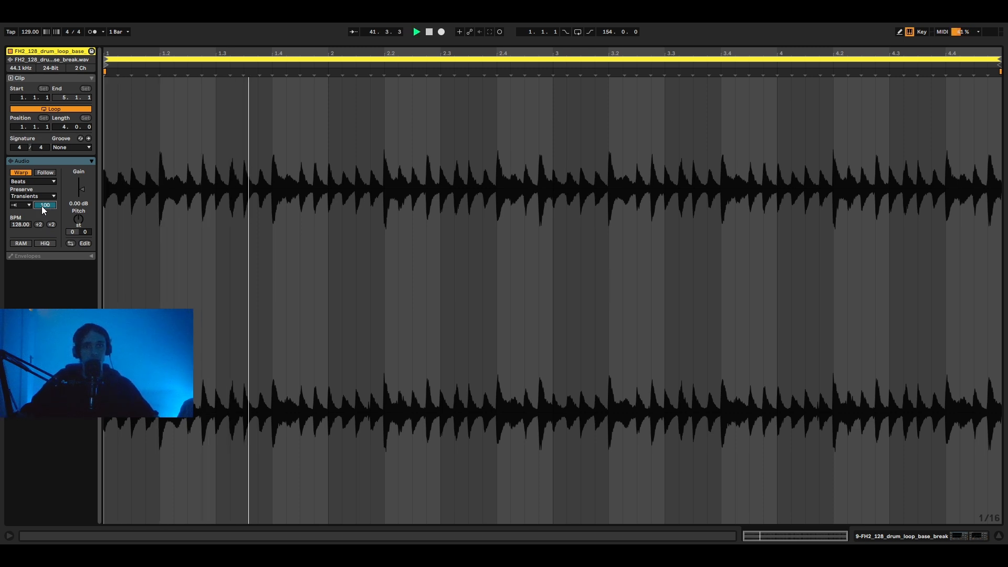
key(space)
drag(49, 205, 49, 215)
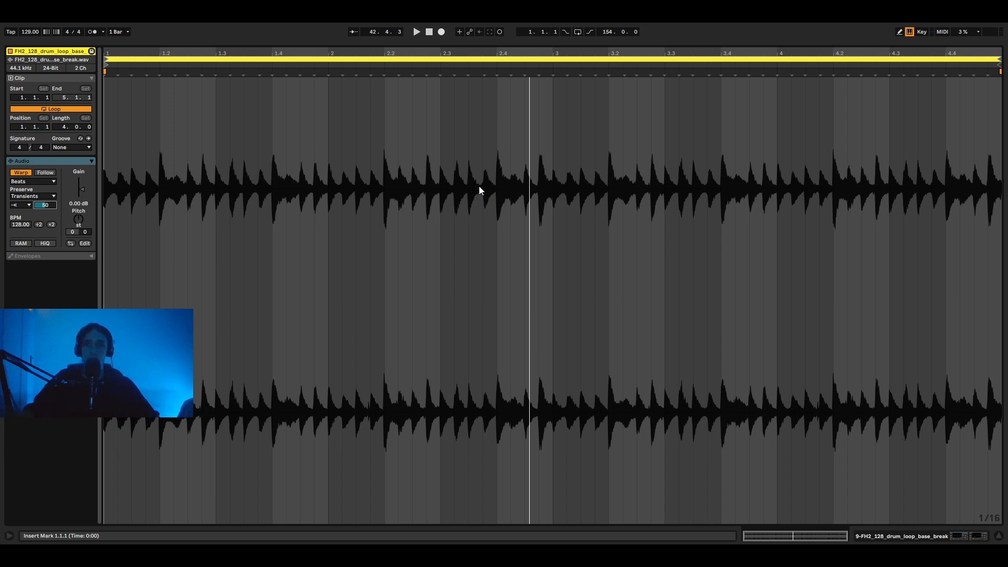
key(space)
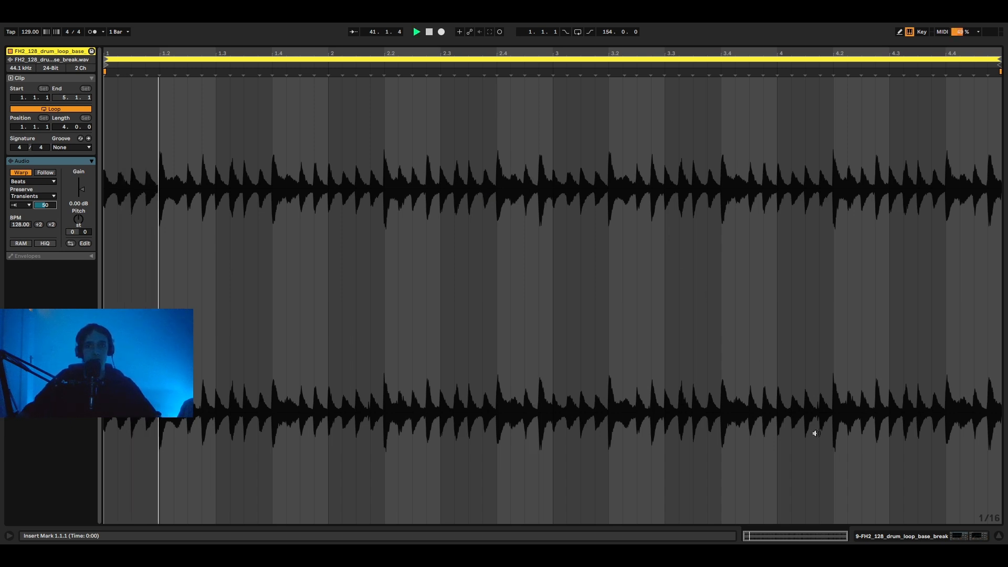
click(967, 537)
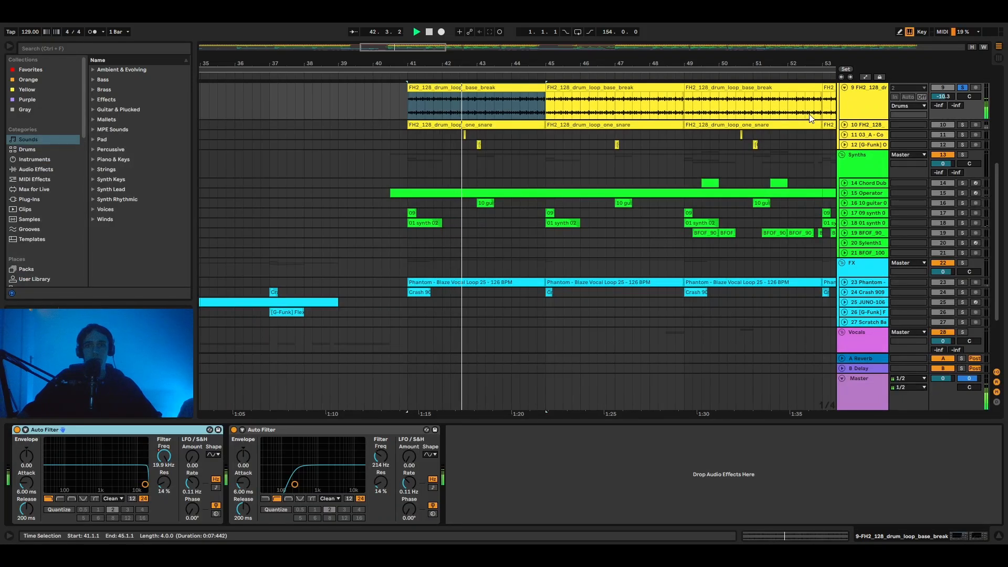
key(space)
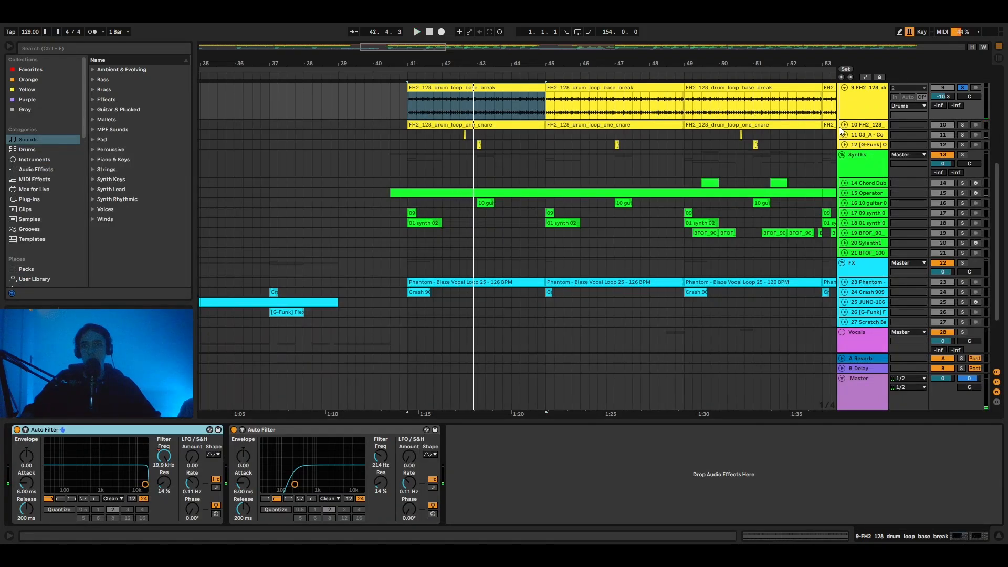
Expand and solo the FH2_128_drum_loop_one_snare track and play it from bar 41
click(844, 124)
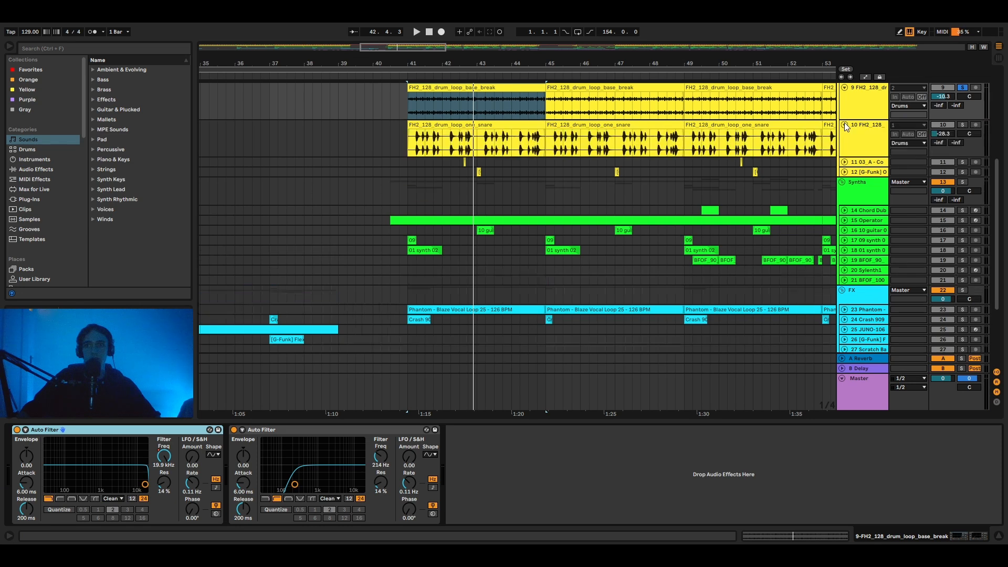
click(414, 141)
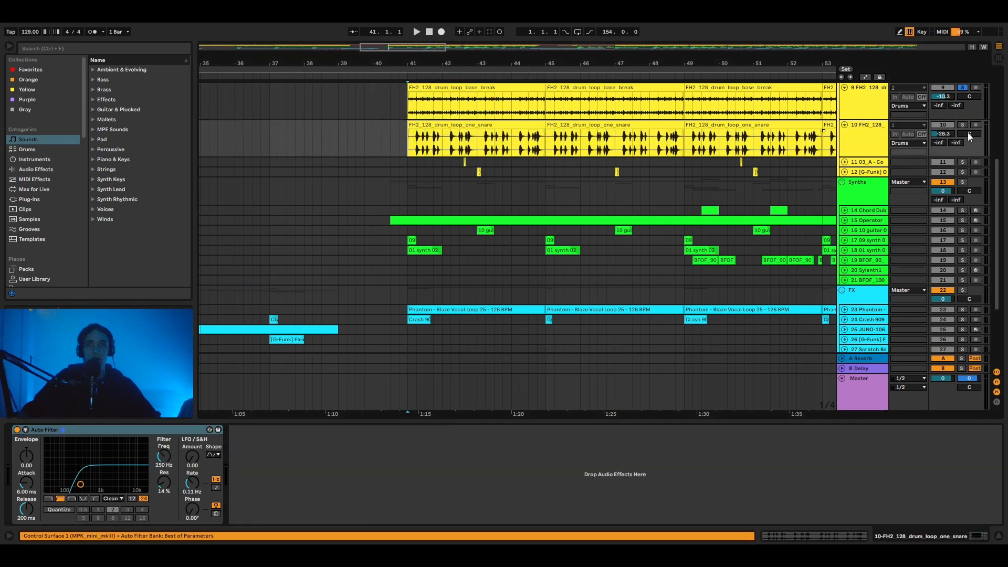
key(space)
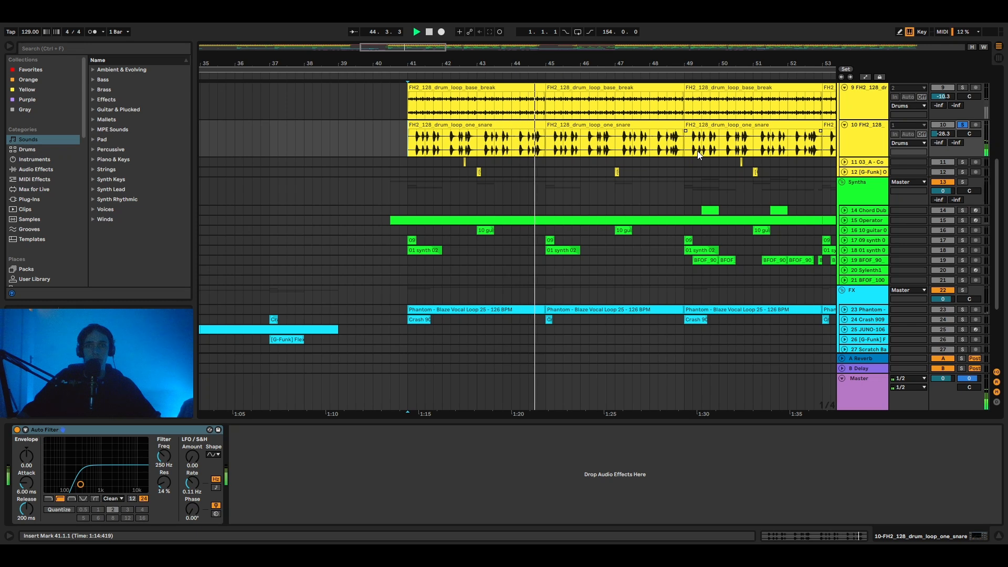
Solo both SM_SC_Snare tracks together with the one-snare drum loop and play them from bar 41 to bar 45
scroll(798, 133, up, 4)
scroll(798, 133, up, 3)
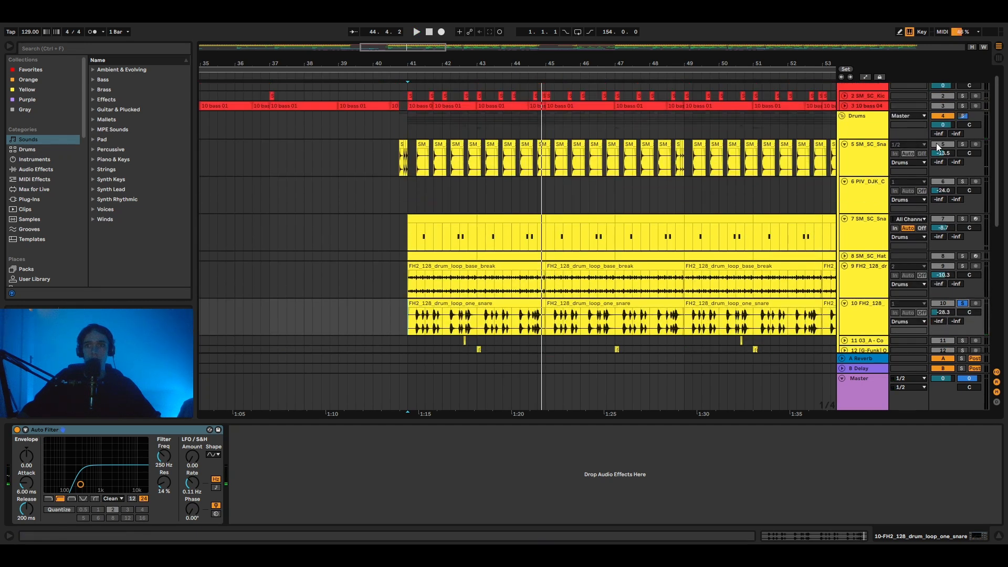
click(962, 219)
scroll(445, 158, down, 3)
click(409, 118)
key(space)
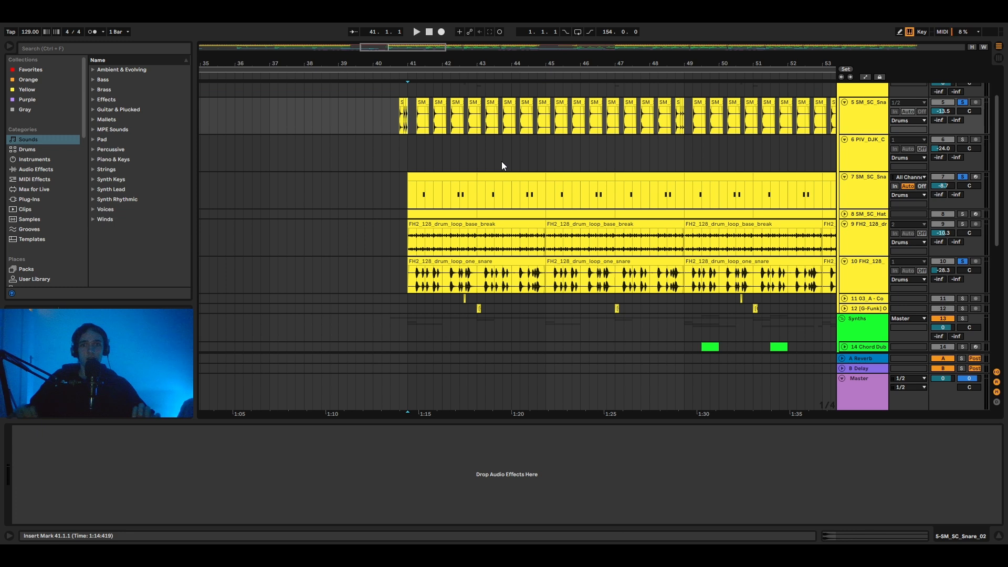
key(space)
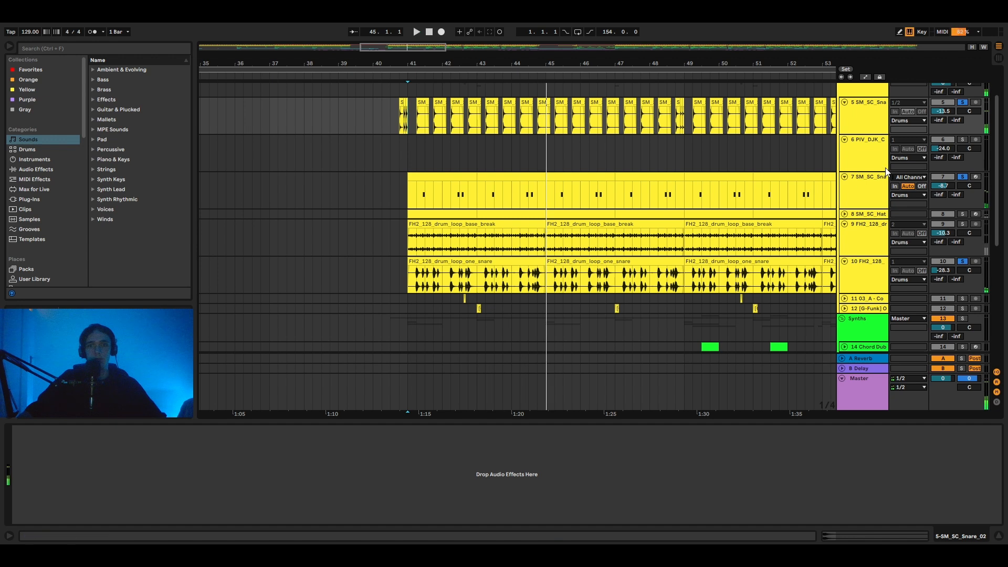
Expand and solo the 03_A - Cowbell track and play its first hit in bar 42
scroll(876, 165, down, 2)
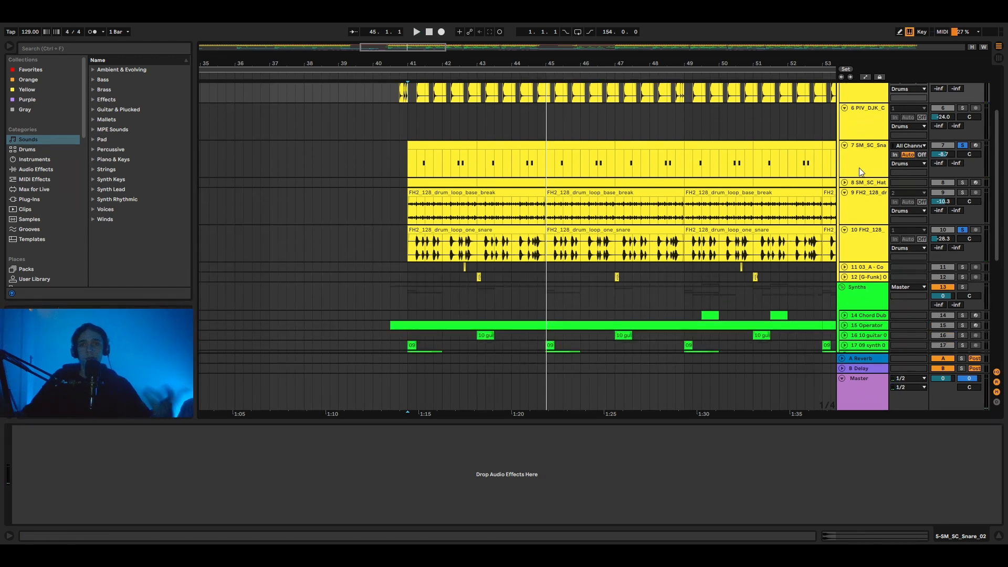
scroll(889, 202, down, 3)
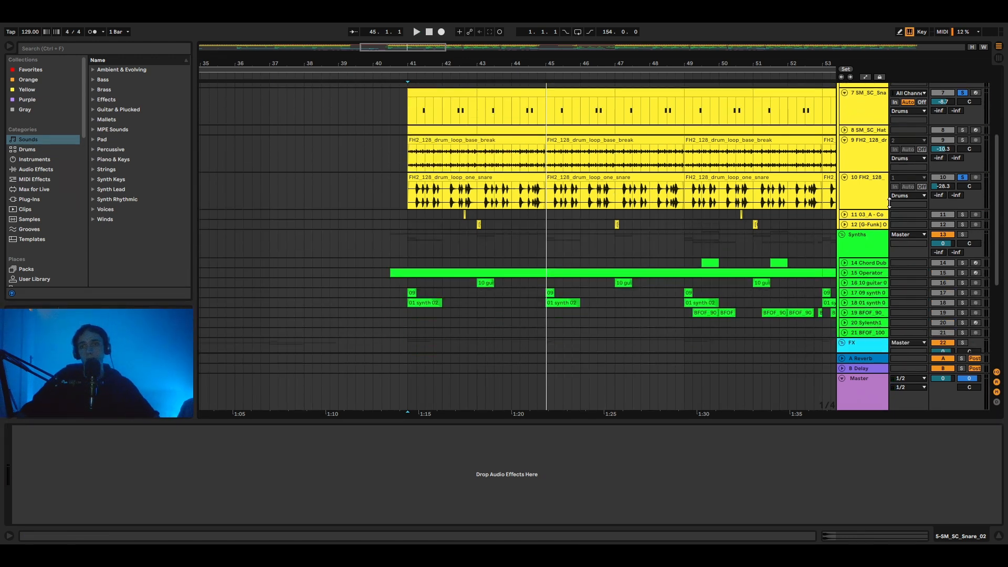
click(845, 215)
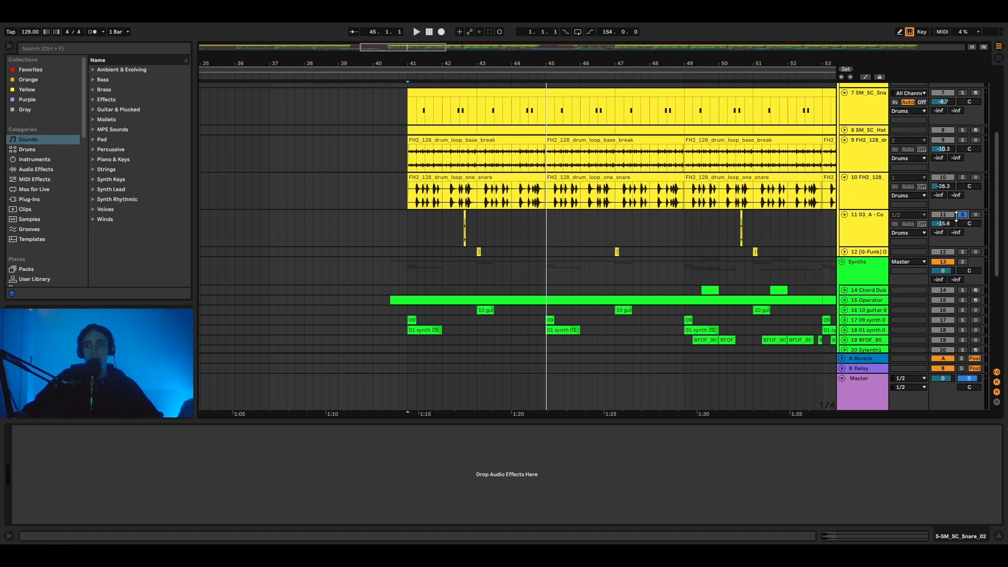
click(459, 237)
key(space)
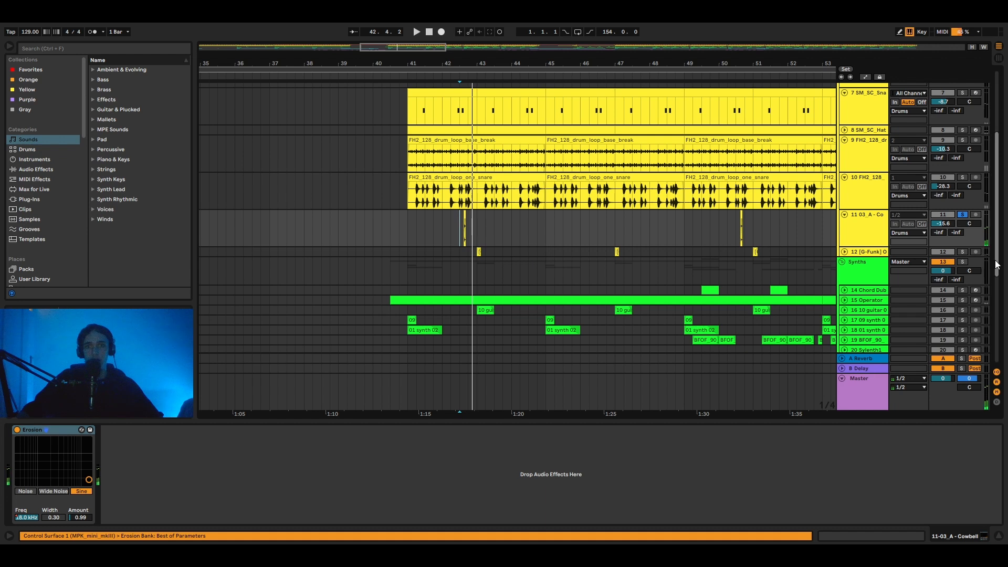
Expand and solo the [G-Funk] Open Hat track and play it from just before its first hit at bar 43
scroll(874, 207, down, 2)
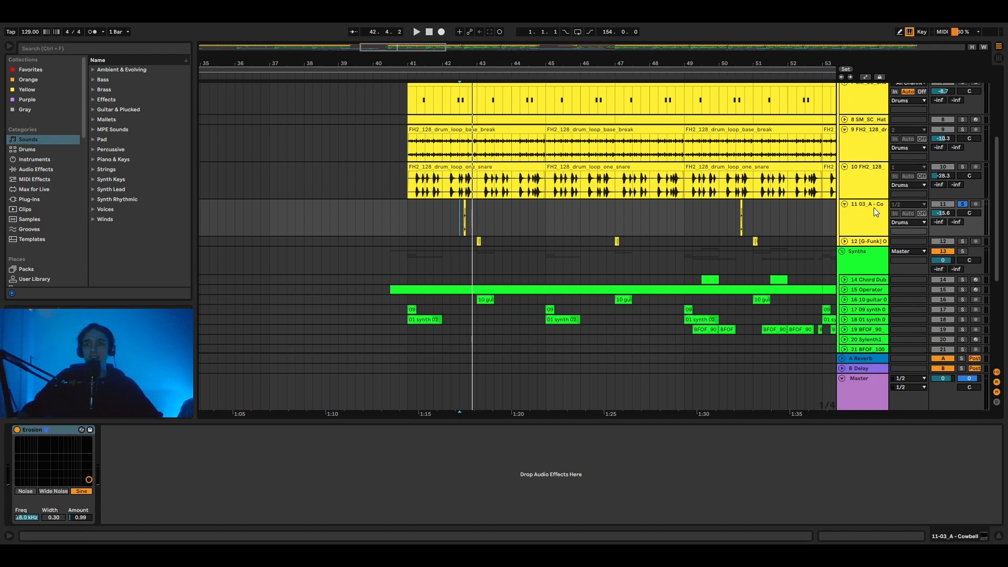
click(844, 209)
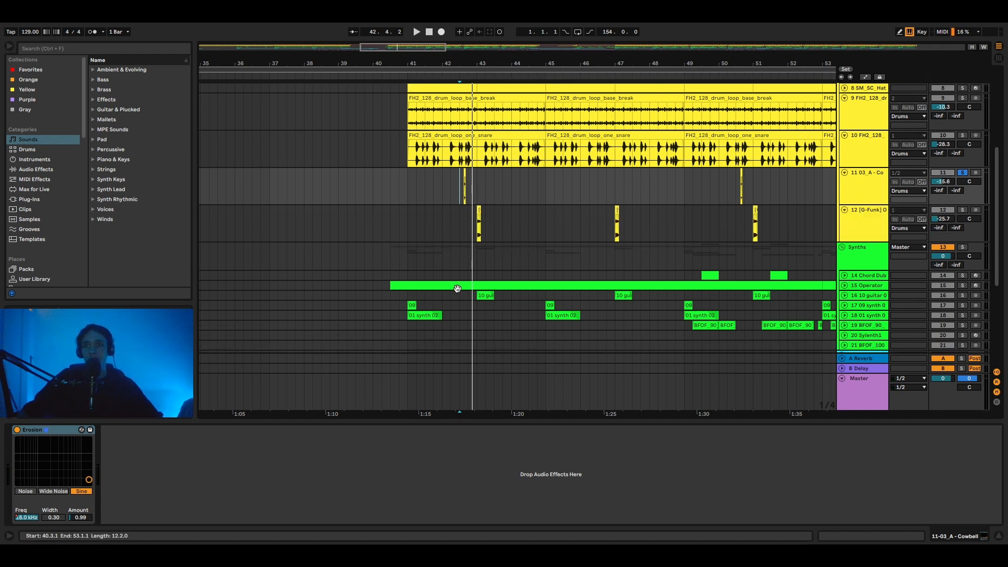
click(468, 225)
click(962, 210)
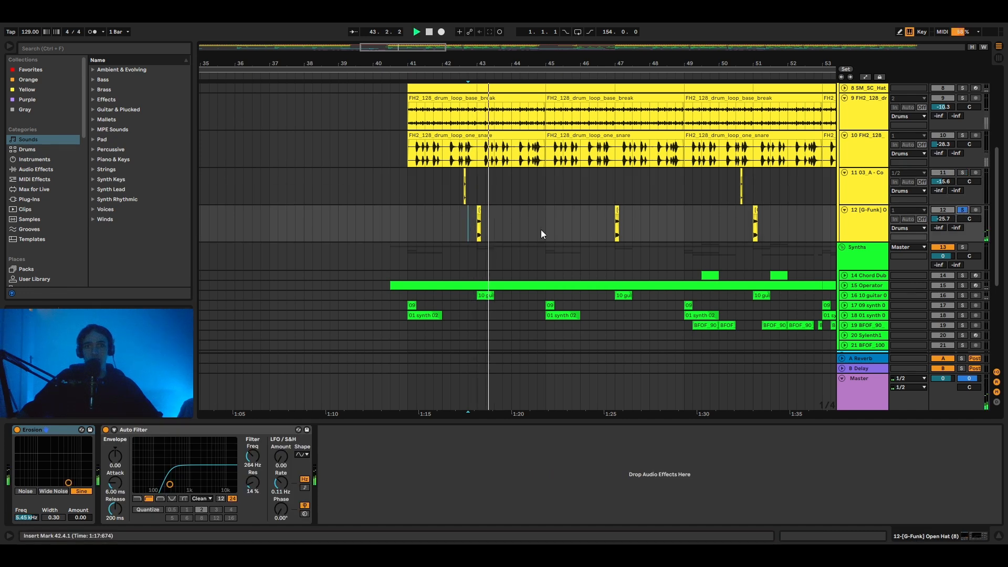
Play the FH2_128_drum_loop_base_break track soloed together with the open hat from beat 42.4, and clear the solos
scroll(515, 219, up, 3)
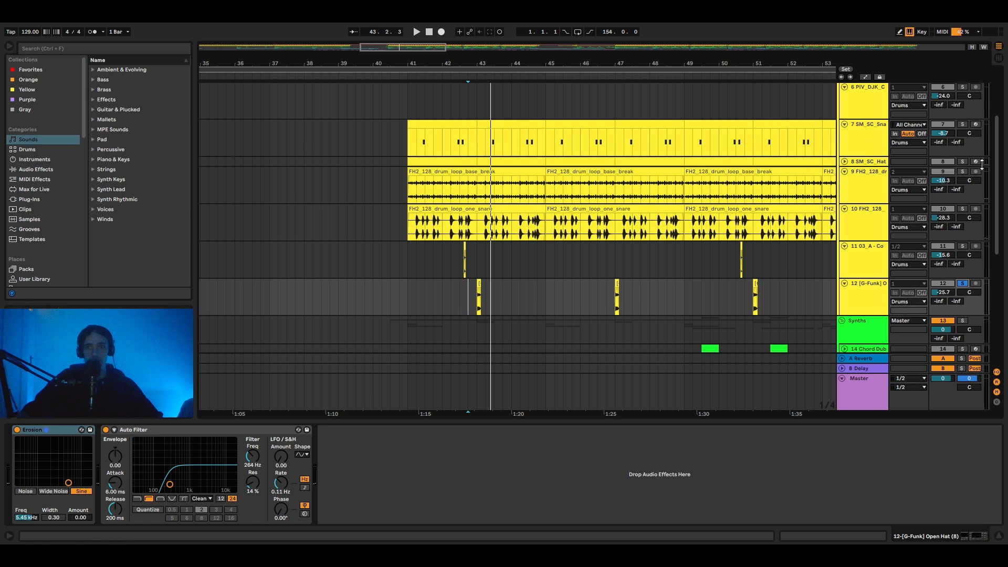
click(467, 185)
key(space)
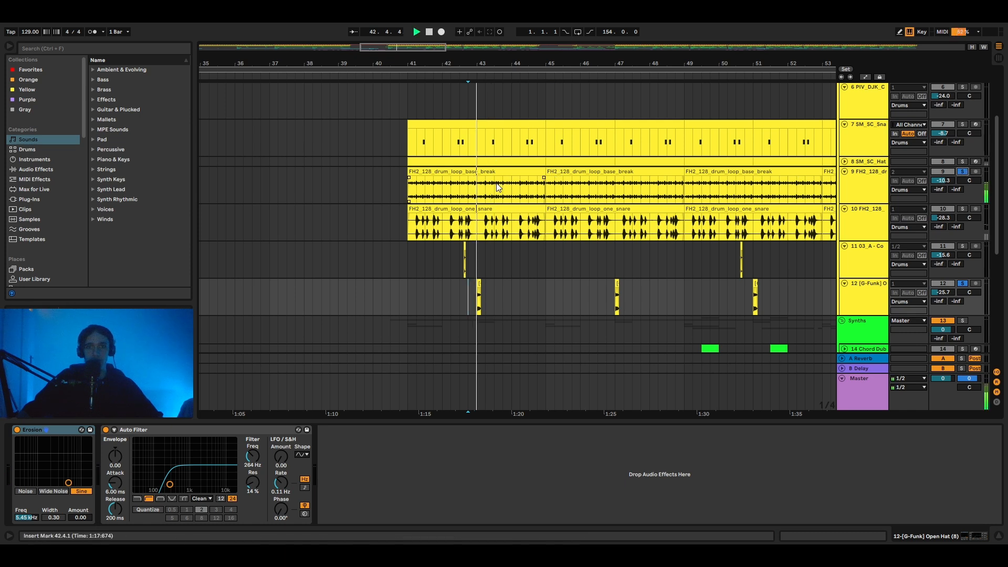
click(884, 188)
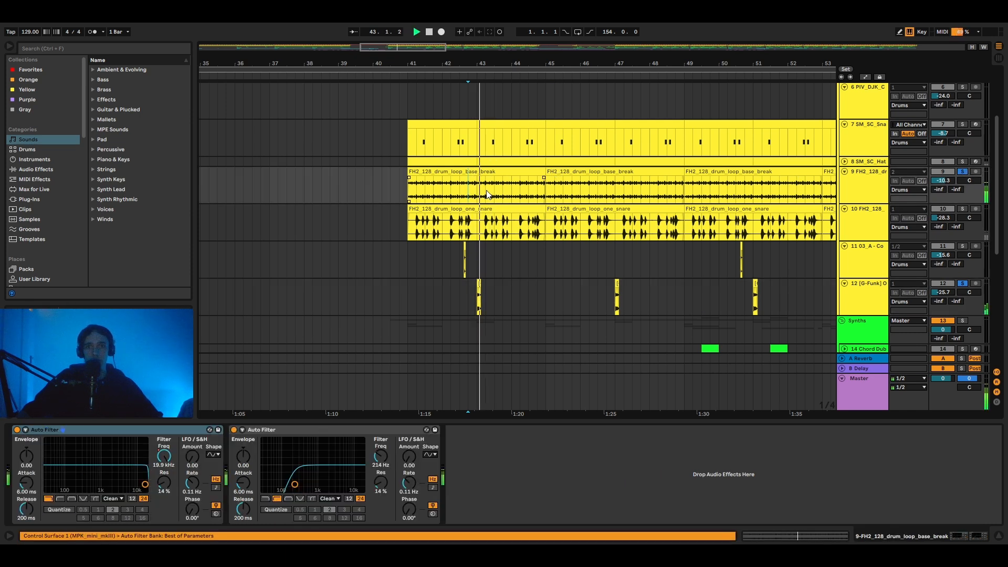
click(966, 172)
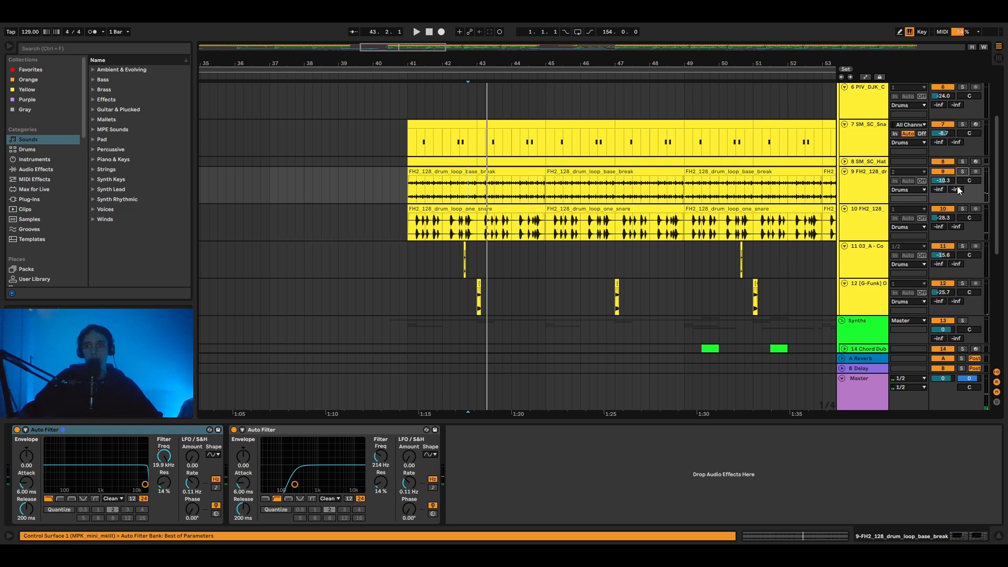
Collapse the Drums group so that its individual tracks are folded away
scroll(893, 210, down, 5)
scroll(871, 230, up, 2)
scroll(871, 230, up, 4)
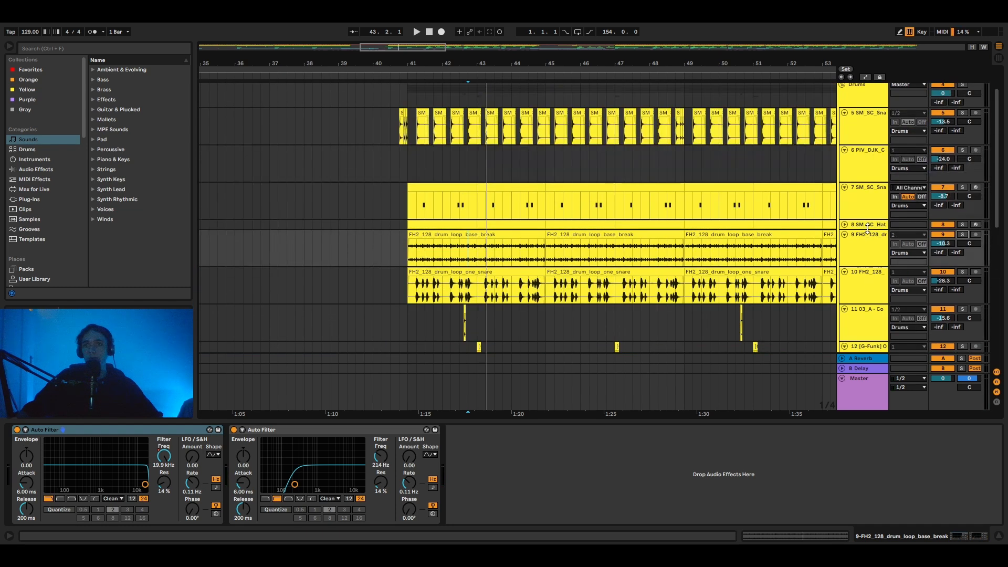
click(846, 130)
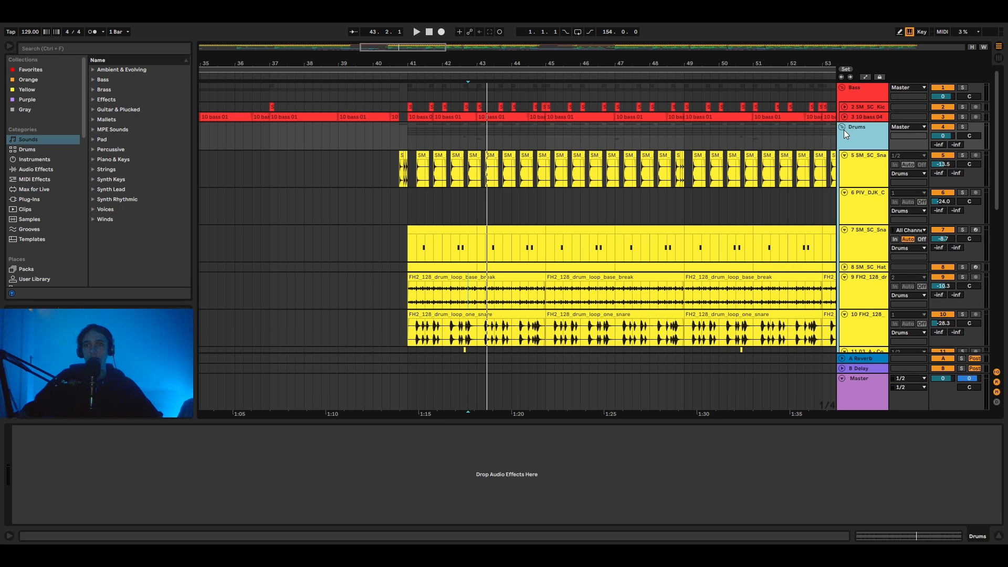
click(843, 128)
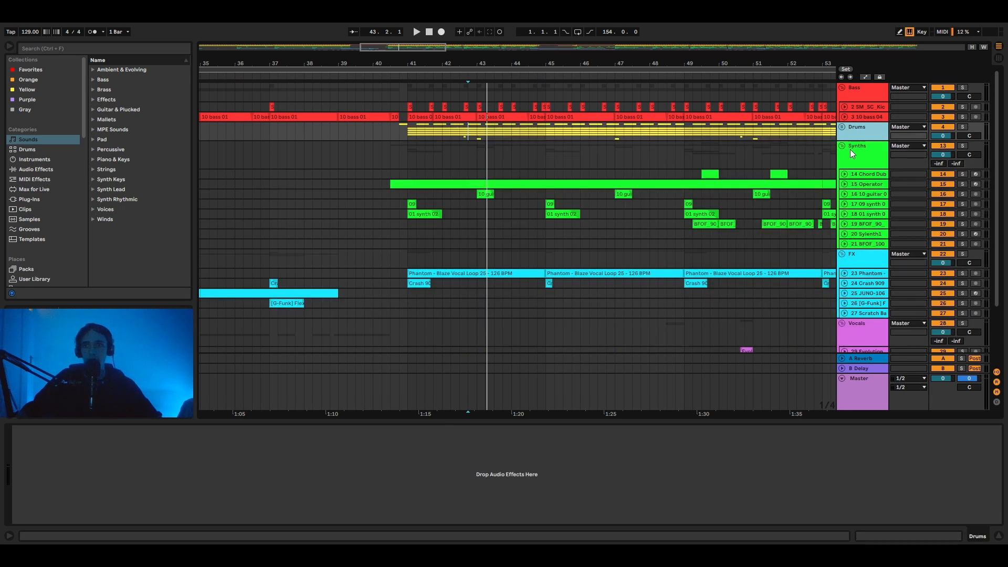
Solo the Synths group and play all its layers together from bar 49
click(848, 151)
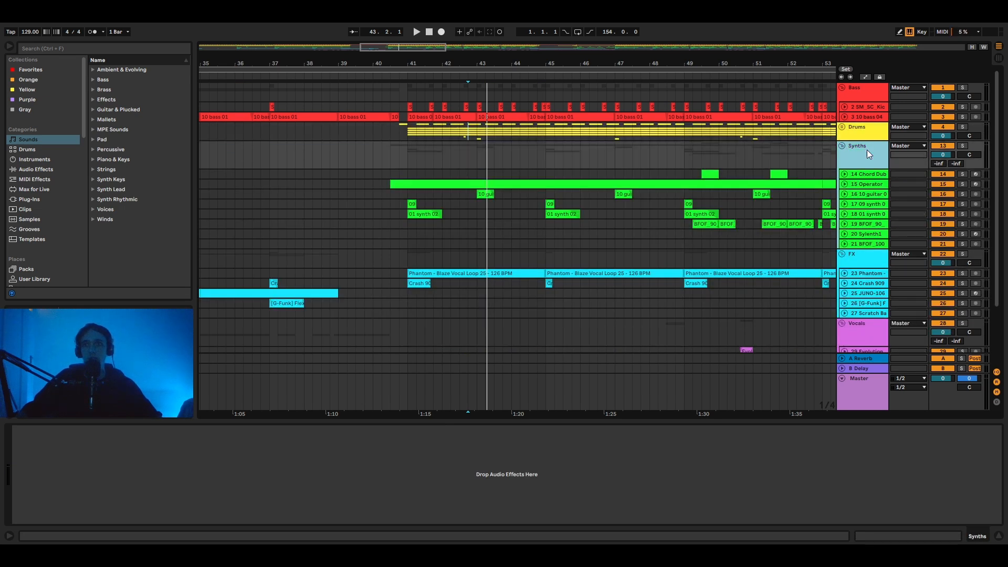
click(408, 159)
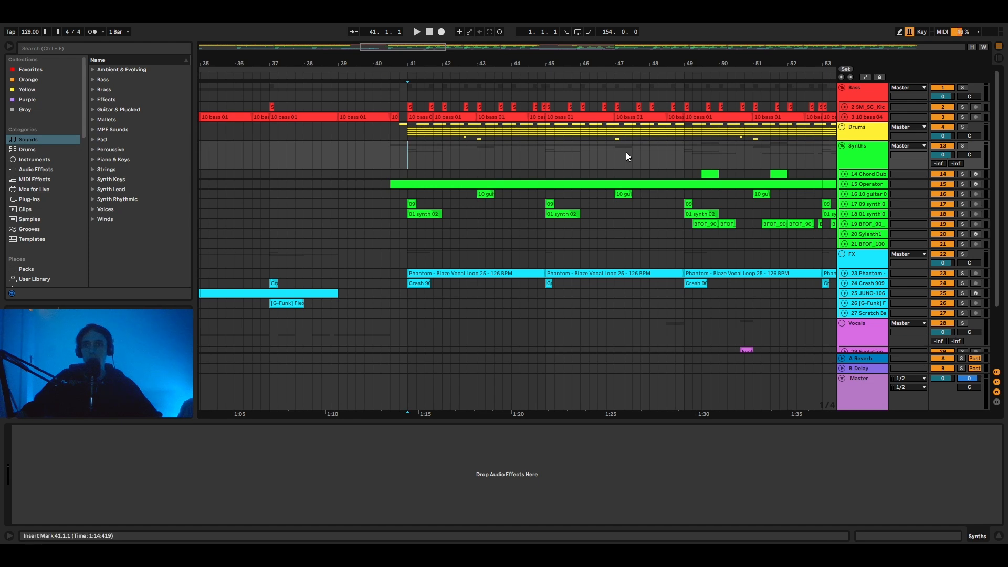
click(685, 152)
click(962, 146)
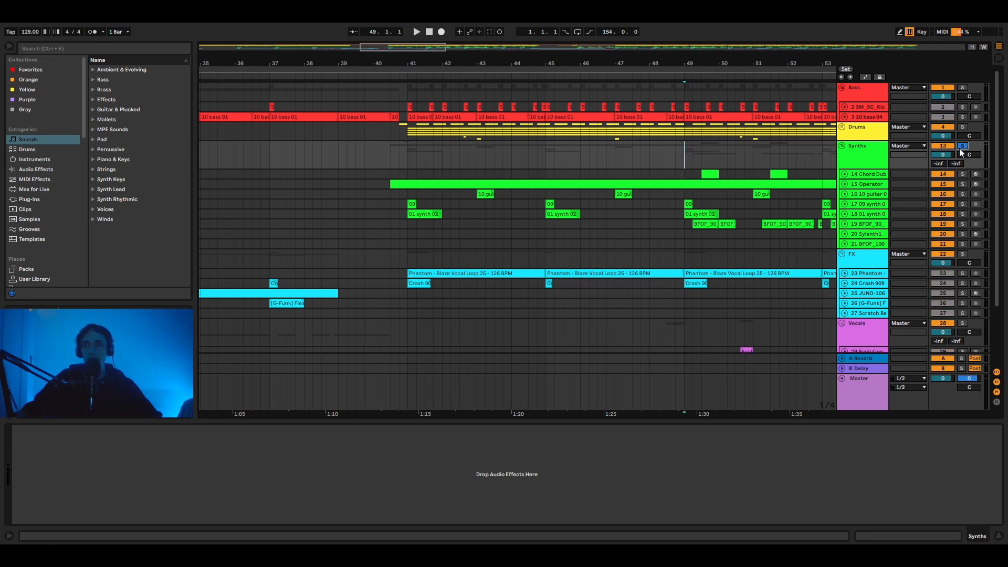
key(space)
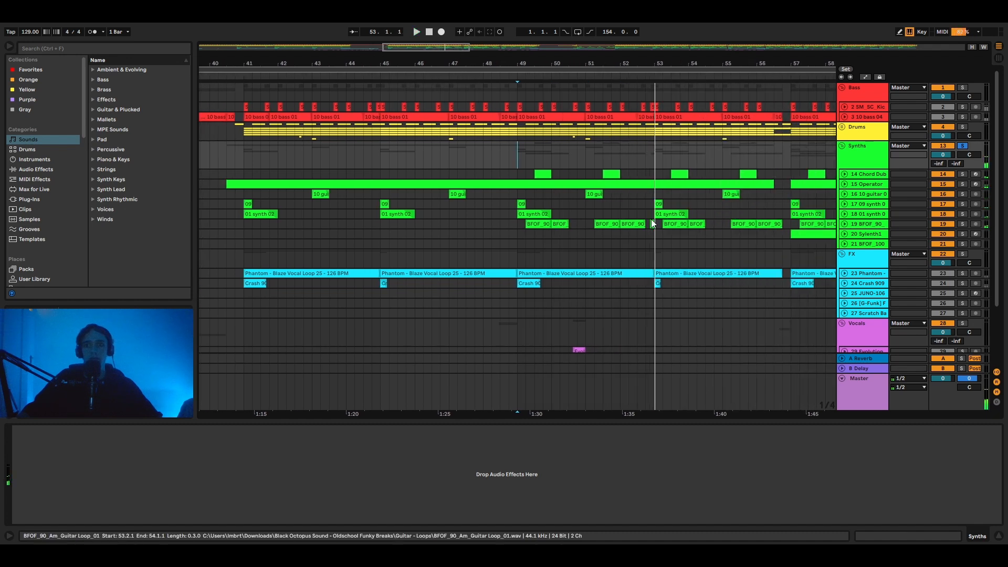
Expand and solo the Chord Dub Keys track and play it from bar 49
click(462, 173)
key(space)
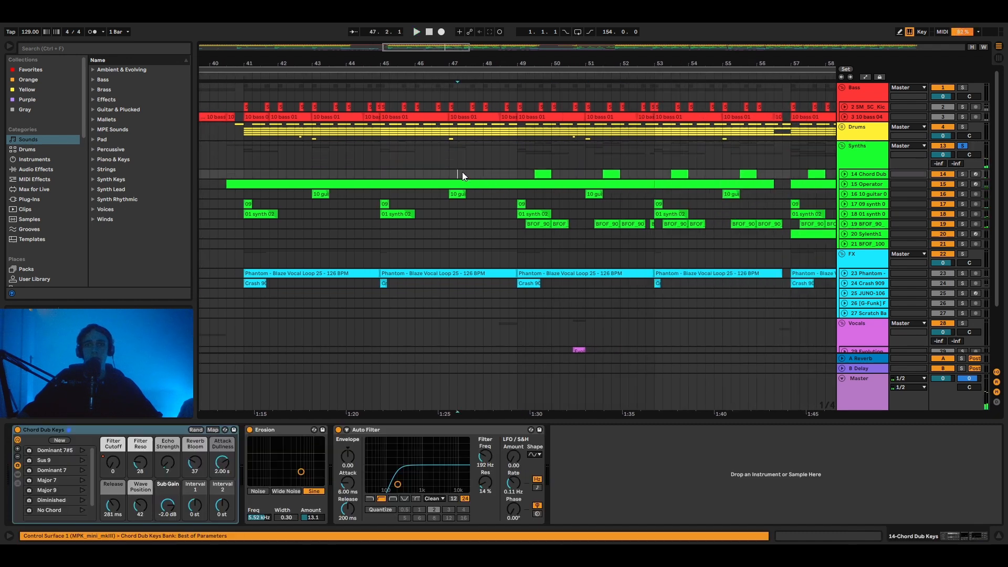
click(845, 176)
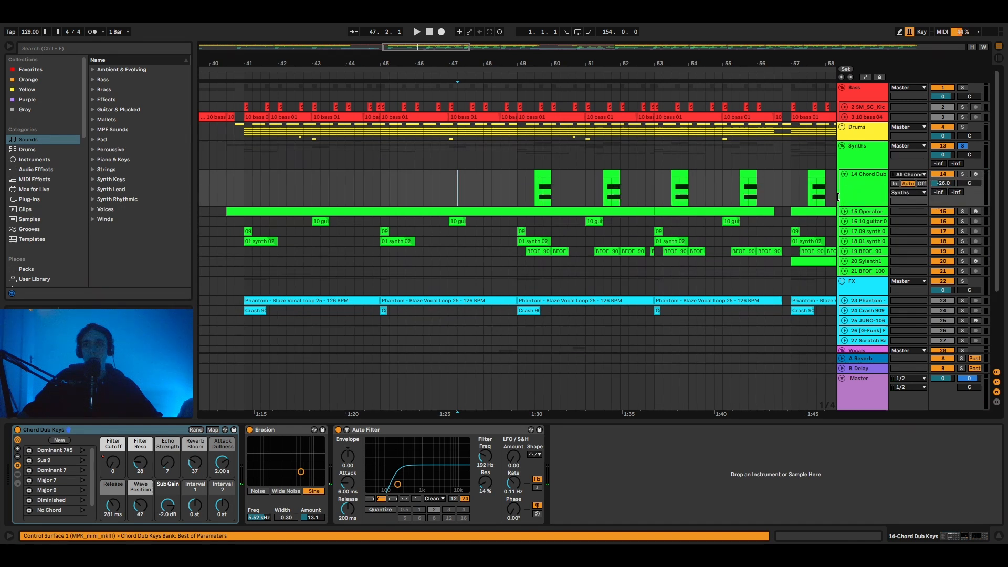
click(518, 187)
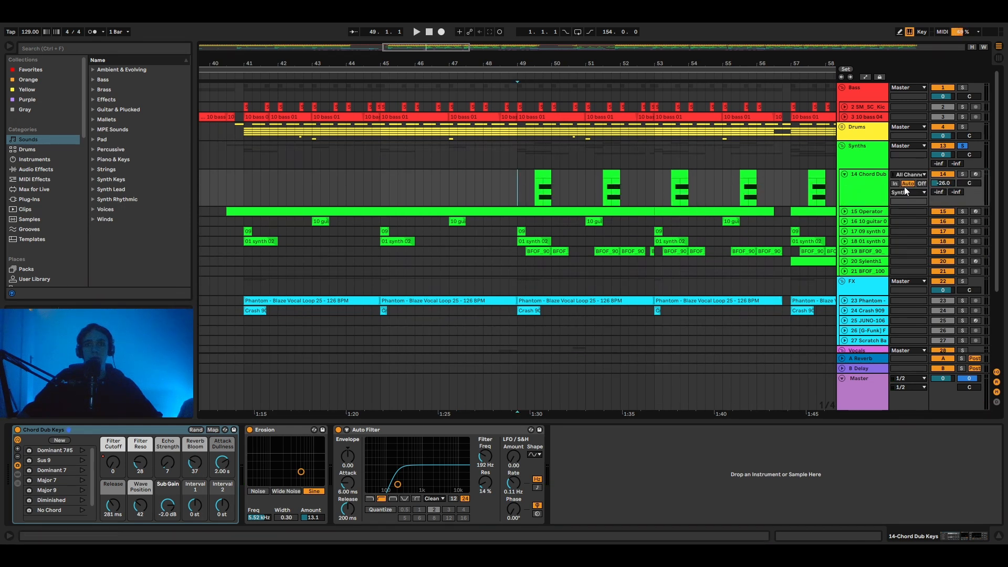
click(962, 174)
key(space)
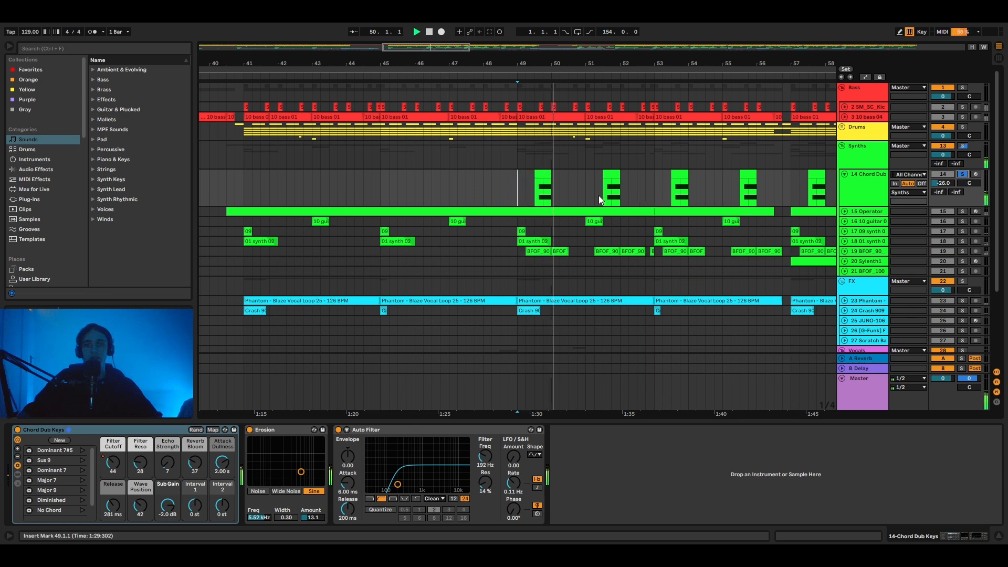
key(space)
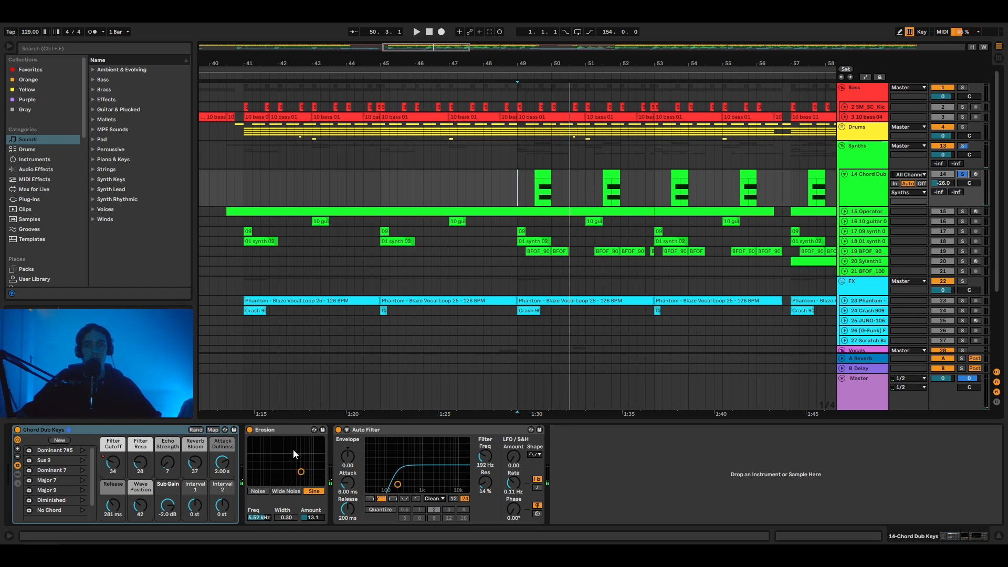
Show the Chord Dub Keys Filter Cutoff automation on the track and play the chord clip at beat 49.3 with it
click(521, 187)
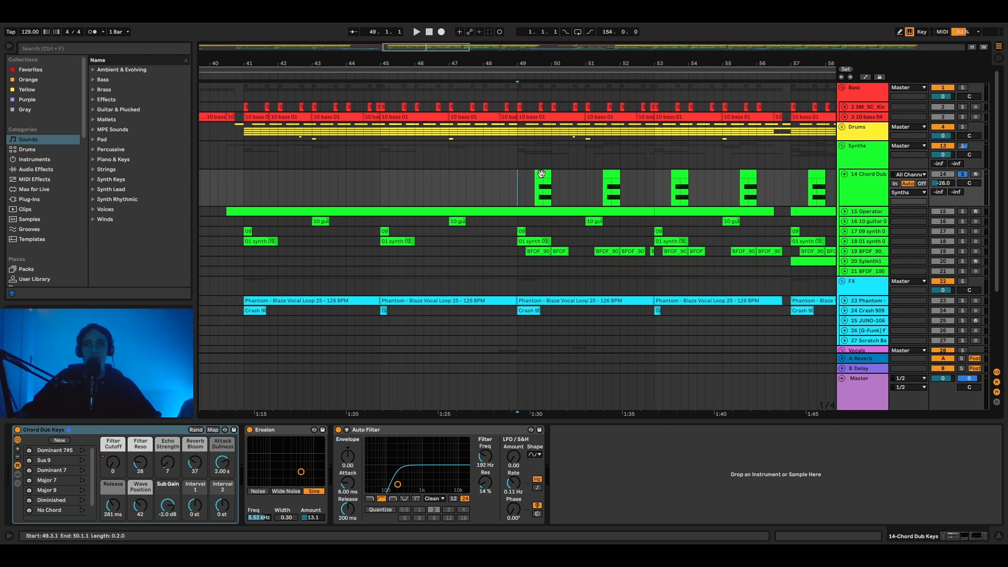
click(864, 77)
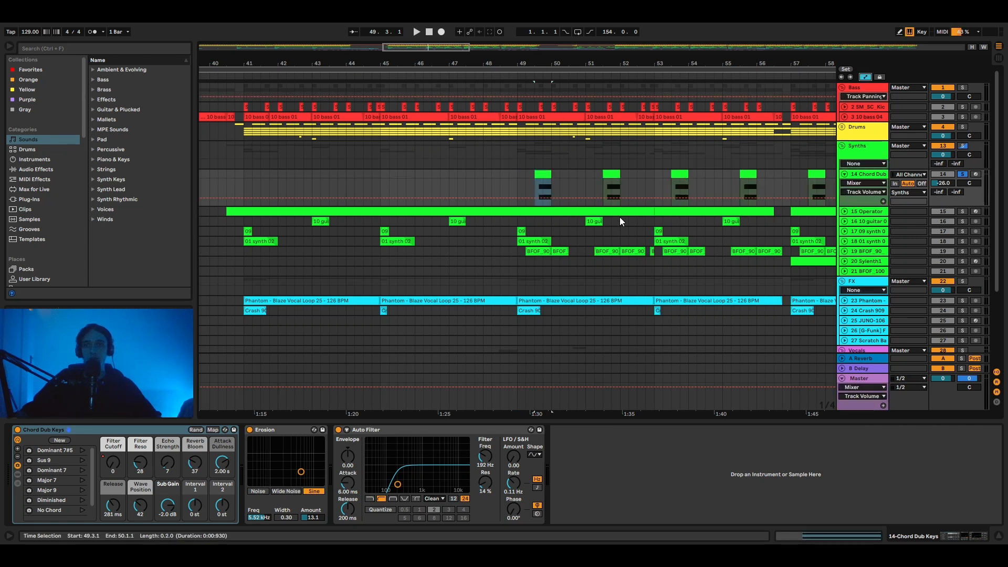
click(876, 185)
click(867, 201)
click(540, 196)
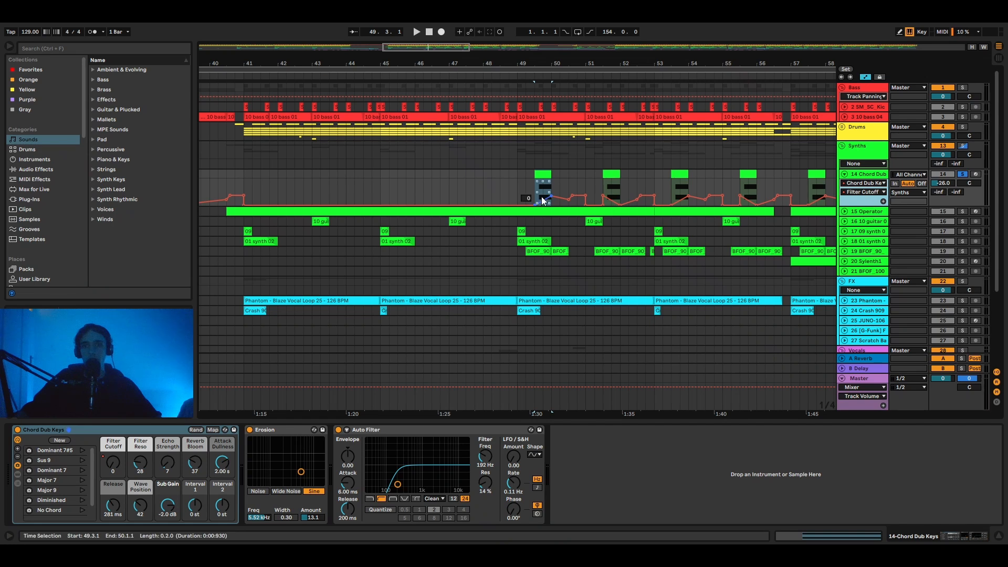
key(space)
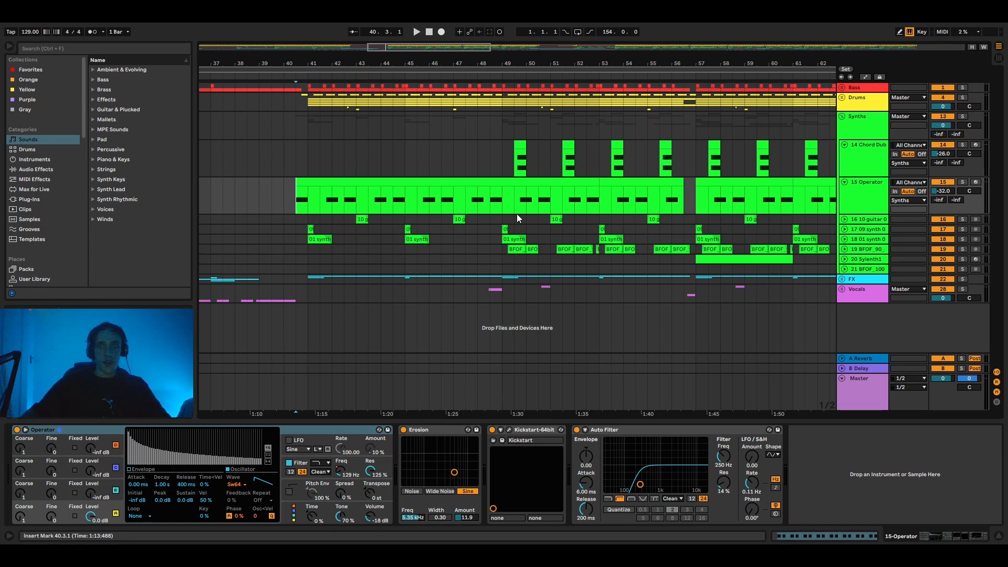
Solo the Operator track, play it from the start of its clip at beat 40.3, and return to bar 49
click(963, 183)
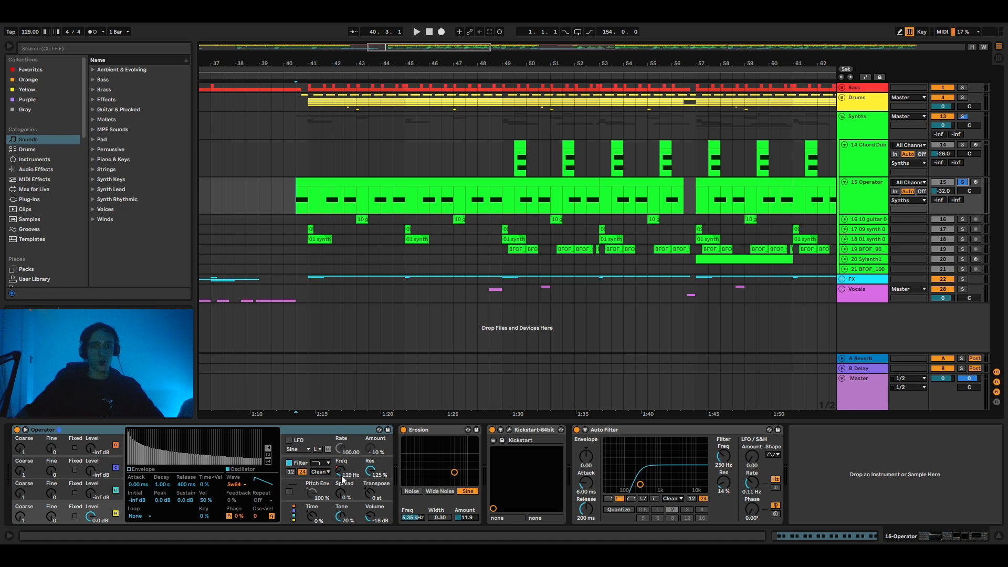
key(space)
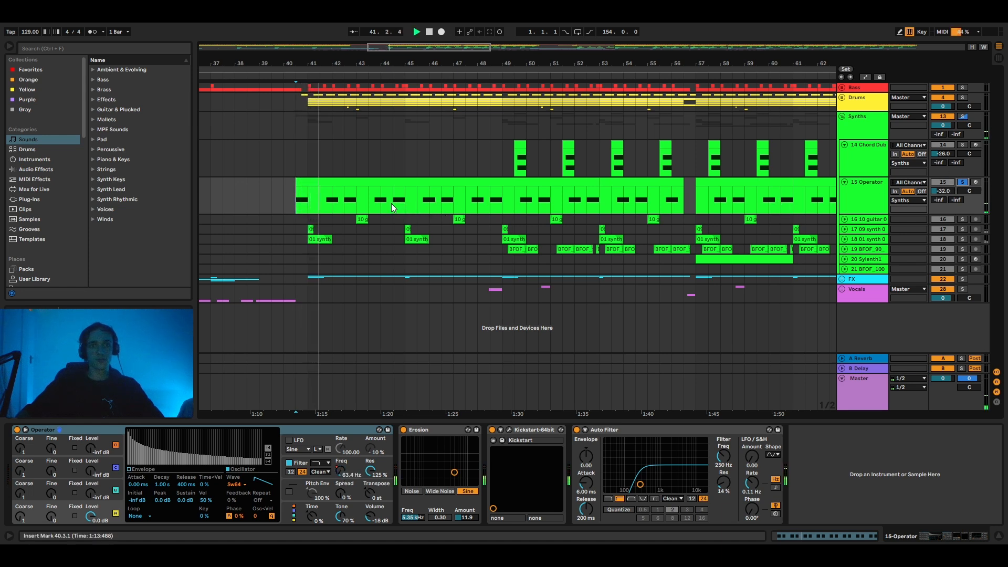
click(502, 155)
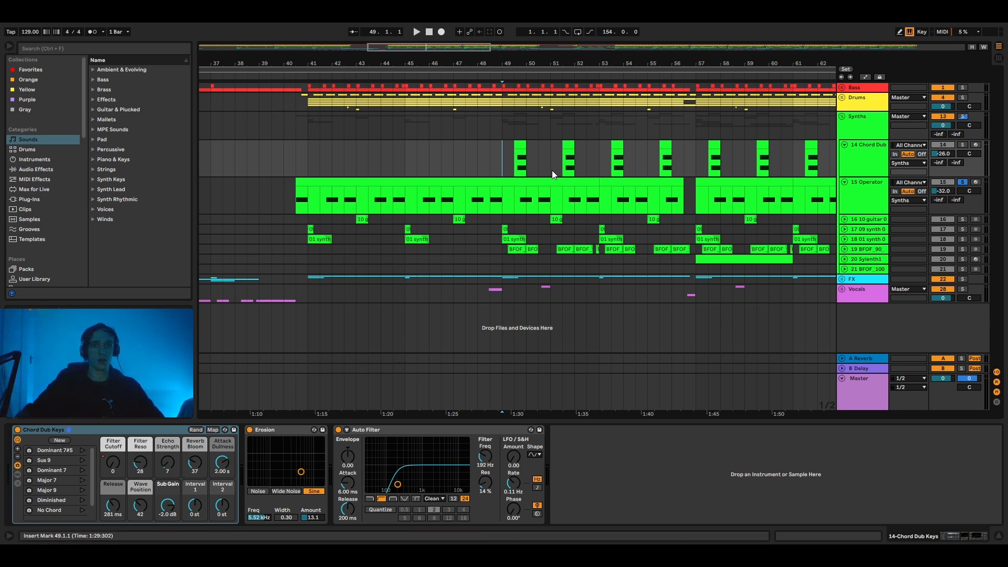
Fold the Operator track, then expand and solo the 10 guitar 01 track and play its first clip from bar 43
click(844, 220)
click(844, 183)
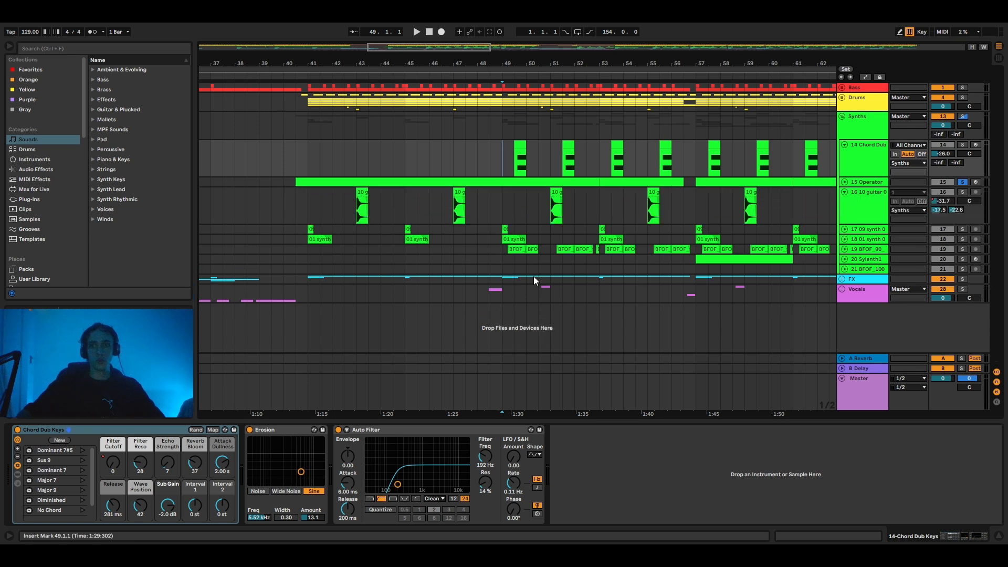
click(360, 214)
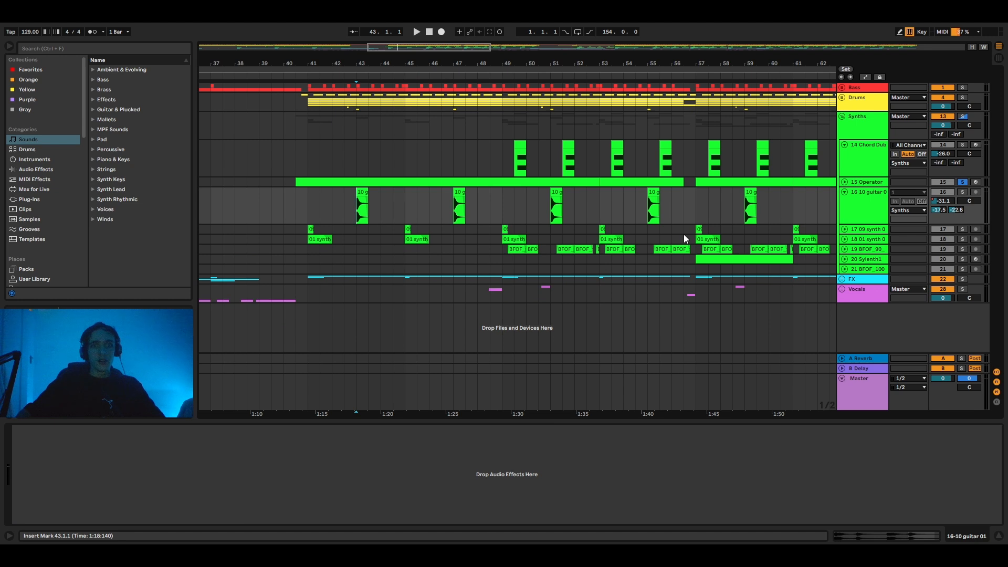
click(959, 191)
key(space)
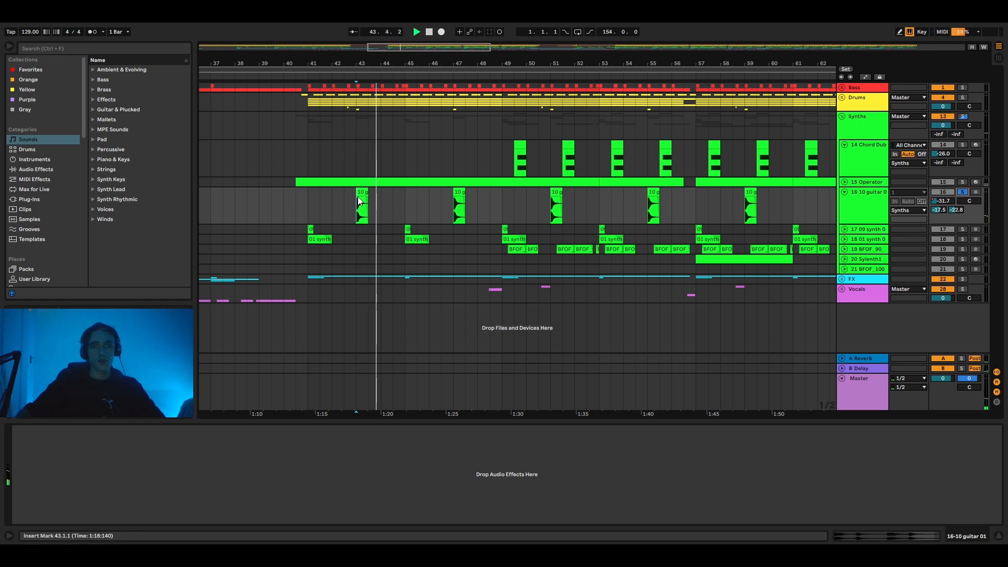
Extend the start of the first 10 guitar 01 clip back to bar 42, play it, and trim the start back to bar 43
drag(357, 205, 338, 198)
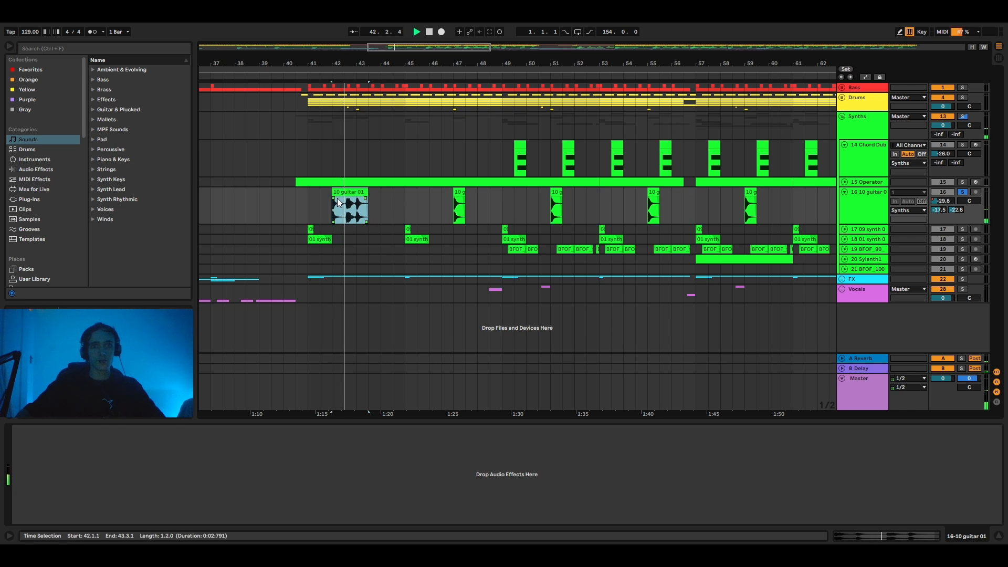
key(space)
drag(338, 196, 356, 194)
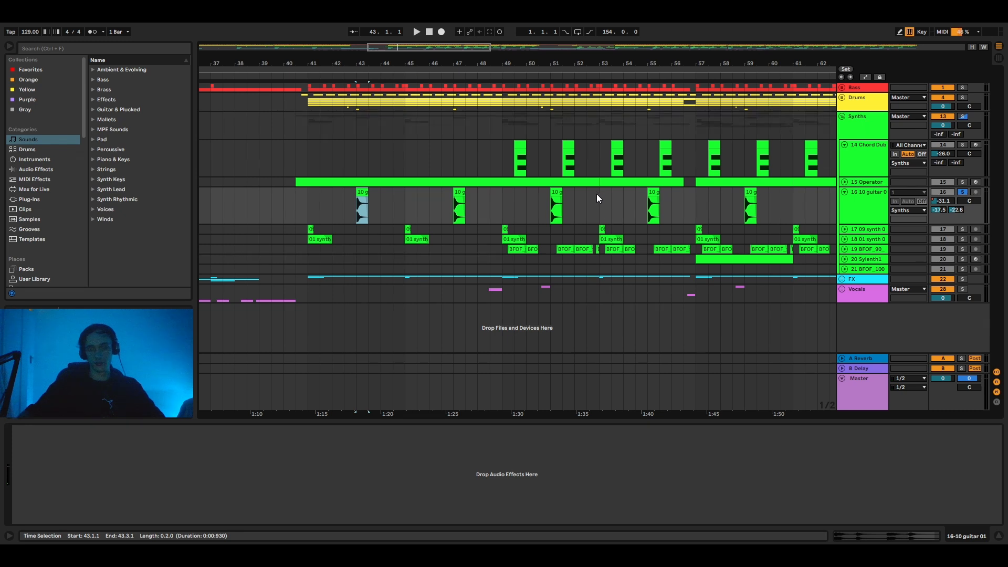
Unsolo and fold the 10 guitar 01 track, then expand and solo 09 synth 01 and play it from bar 41
click(844, 230)
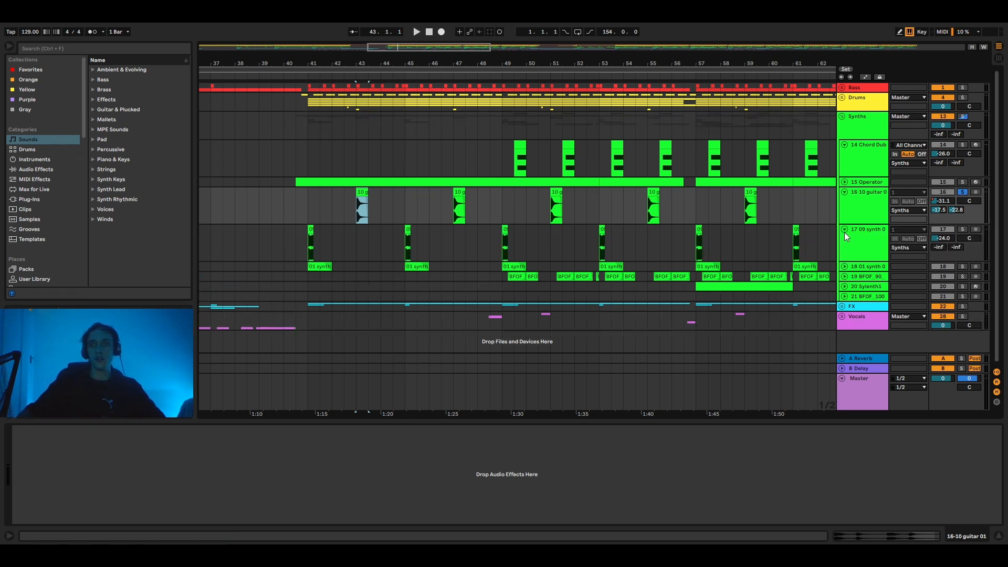
click(963, 193)
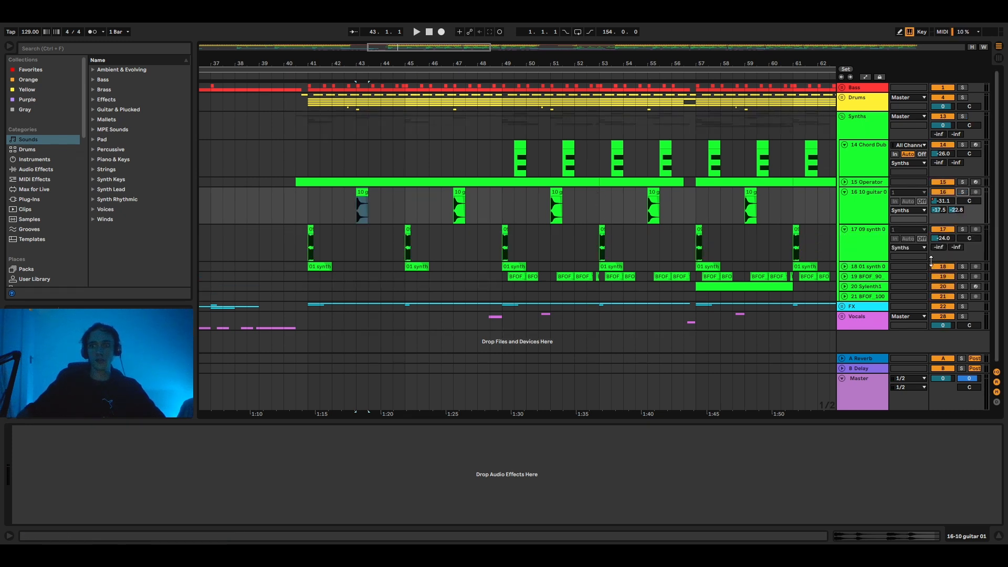
click(846, 192)
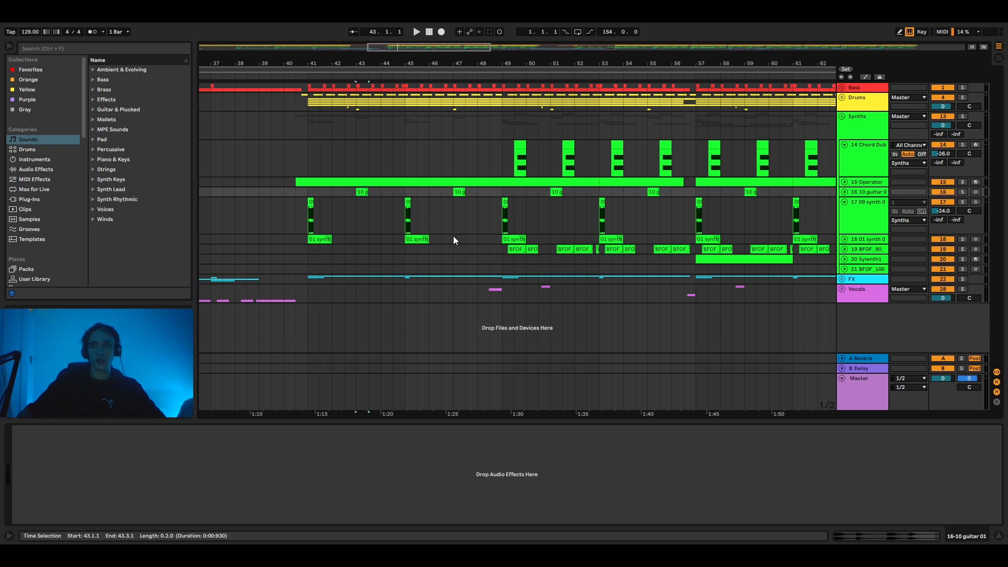
click(312, 224)
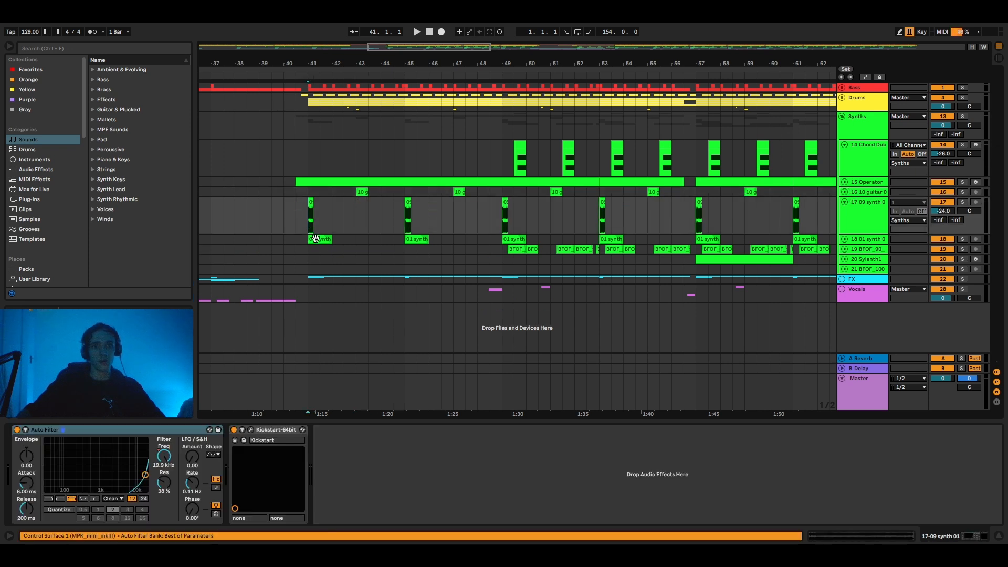
click(962, 202)
key(space)
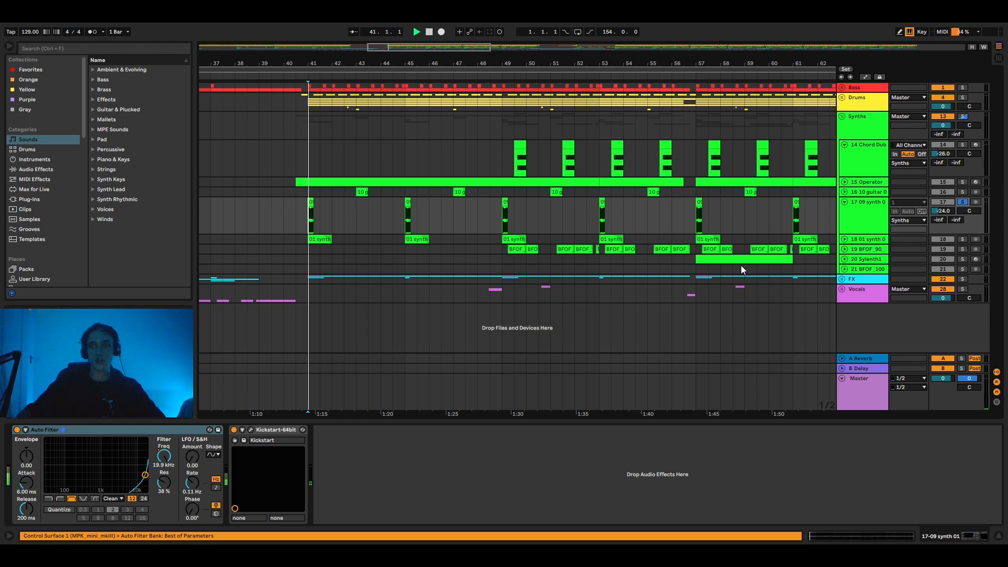
Extend the end of the first 09 synth 01 clip to bar 44 and play it with Auto Filter switched off
drag(313, 204, 381, 204)
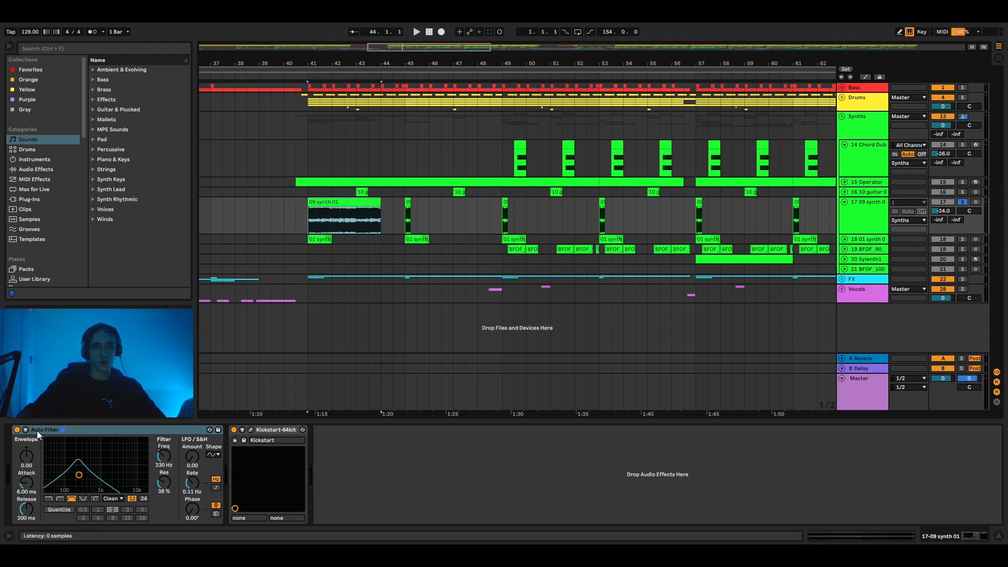
click(17, 430)
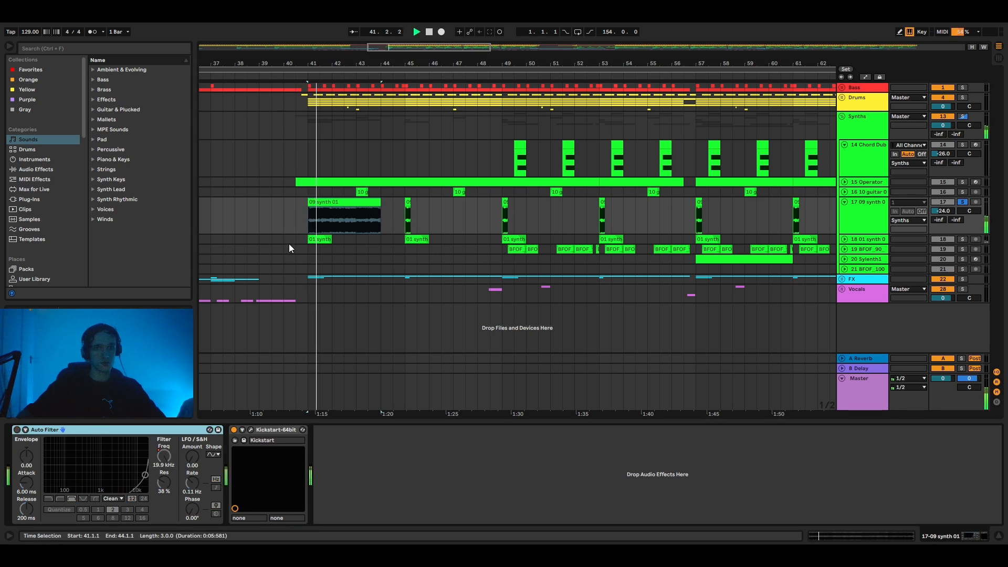
key(space)
Undo the 09 synth 01 clip's extension and the switching off of its Auto Filter
drag(381, 215, 313, 217)
key(ctrl+z)
key(ctrl+z)
key(ctrl+z)
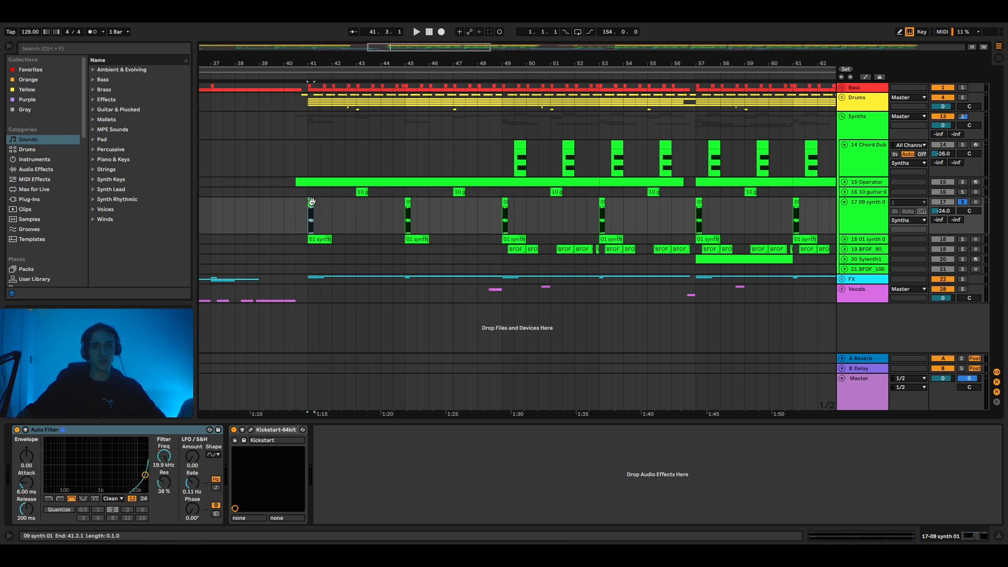
Play the first 09 synth 01 clip from bar 41 with Kickstart bypassed, and switch Kickstart back on
click(310, 221)
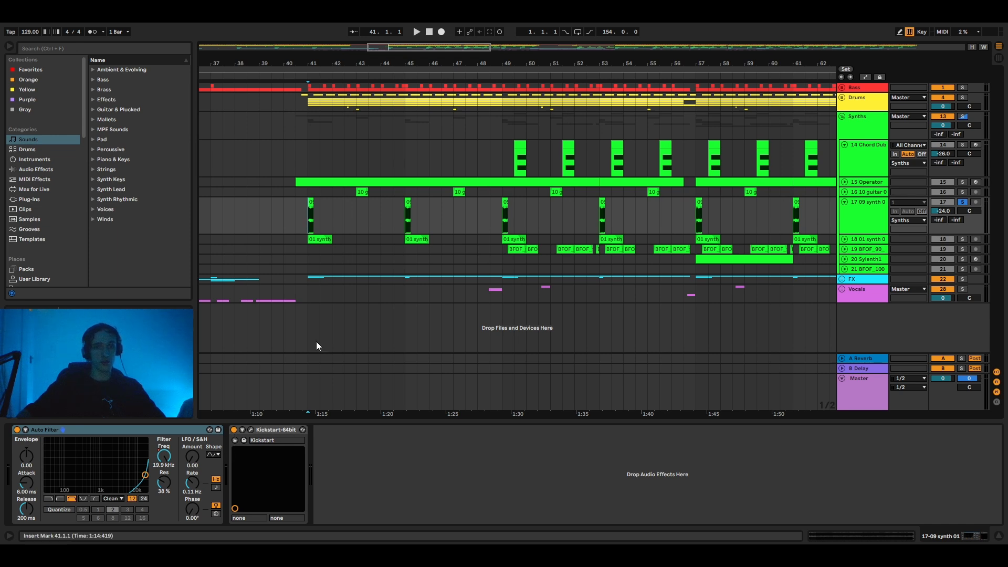
click(234, 429)
key(space)
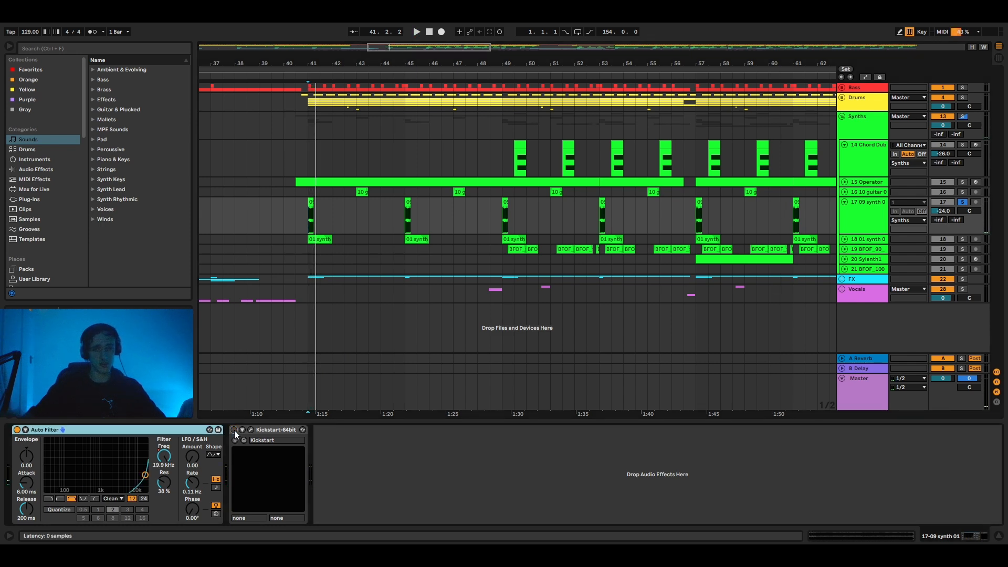
click(234, 429)
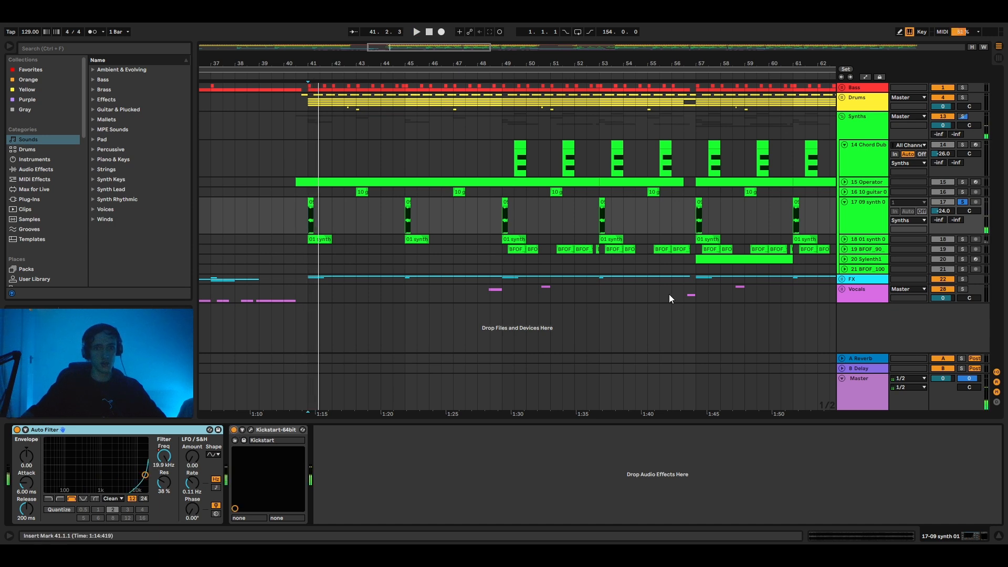
Fold the 09 synth 01 track, then expand and solo the 01 synth 02 track and play its first clip from bar 41
click(844, 202)
click(845, 211)
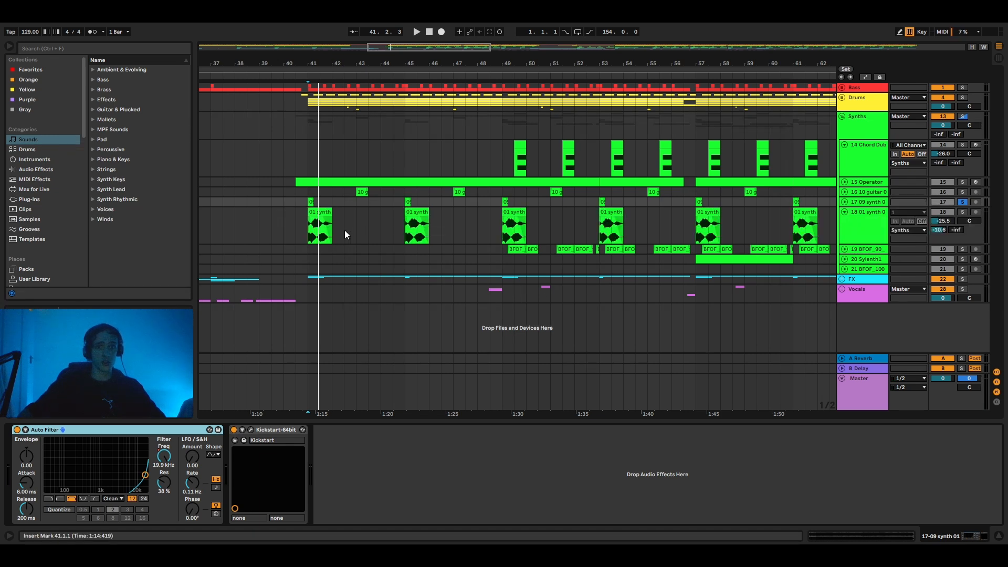
click(311, 232)
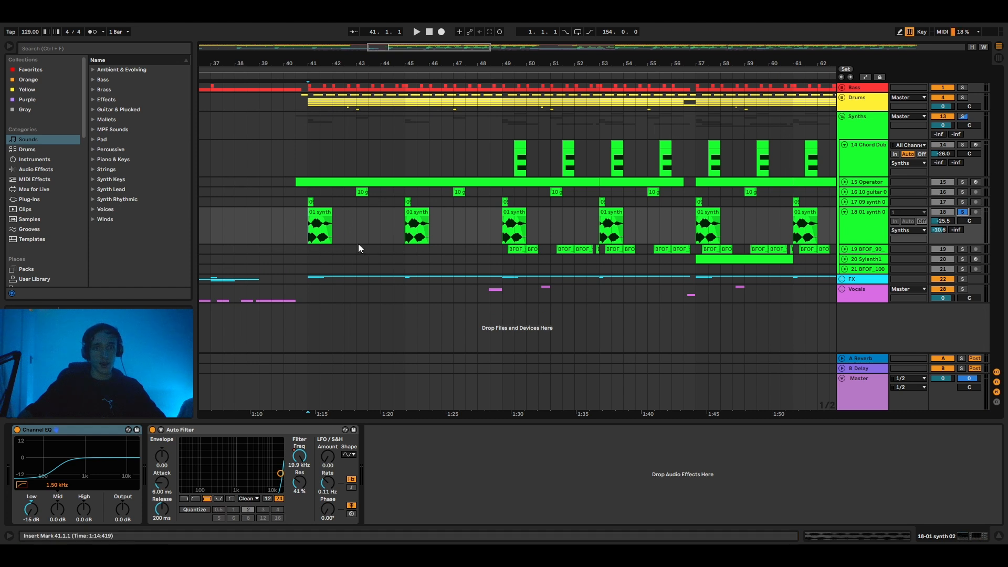
click(310, 236)
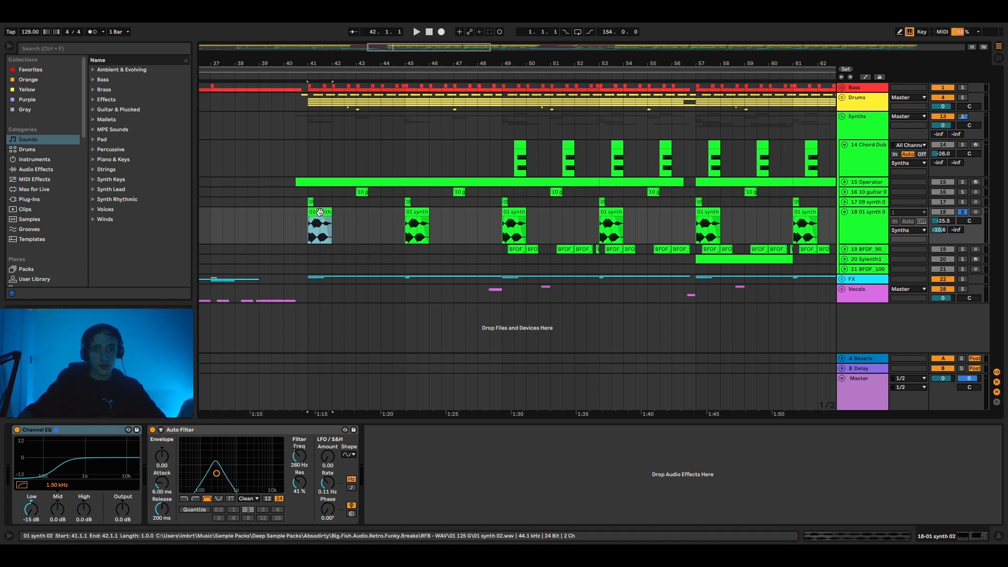
key(space)
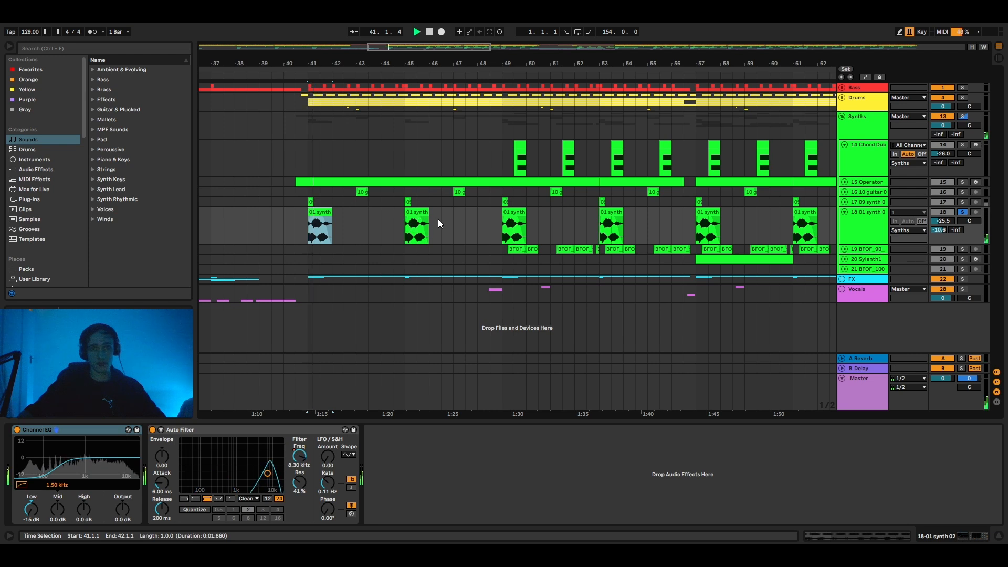
key(space)
Extend the end of the first 01 synth 02 clip to bar 45 and play it with Auto Filter toggled off and on
drag(332, 216, 399, 213)
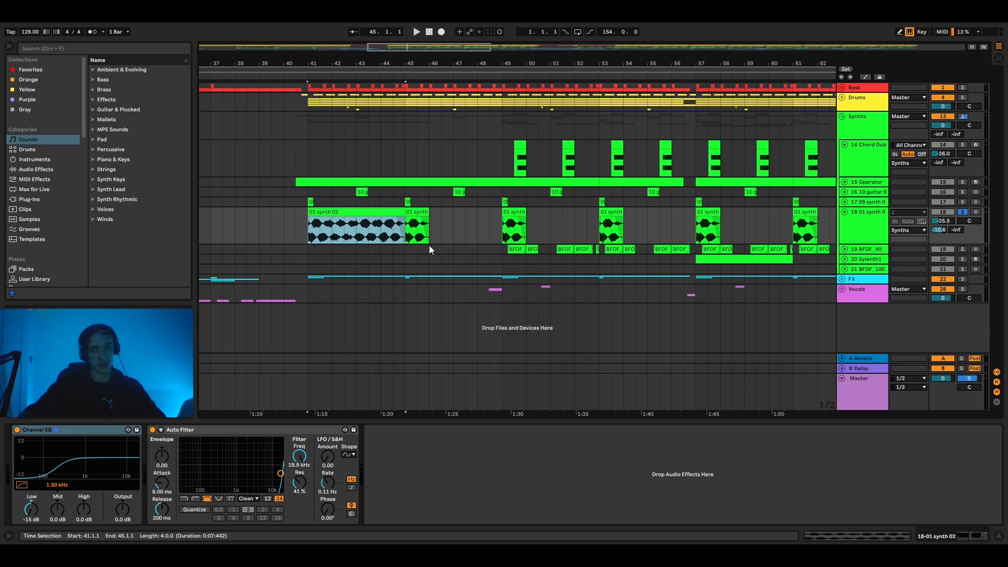
key(space)
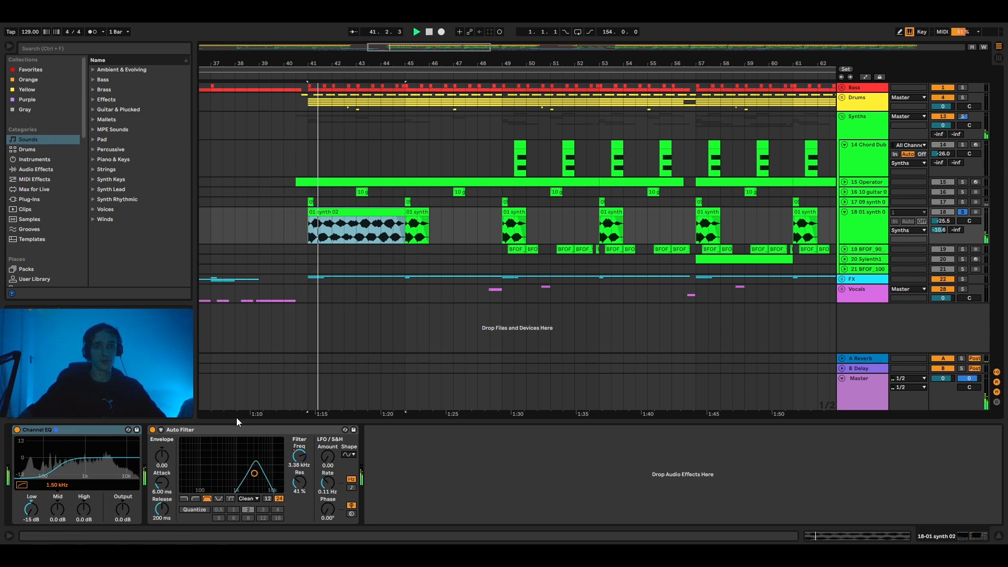
click(152, 429)
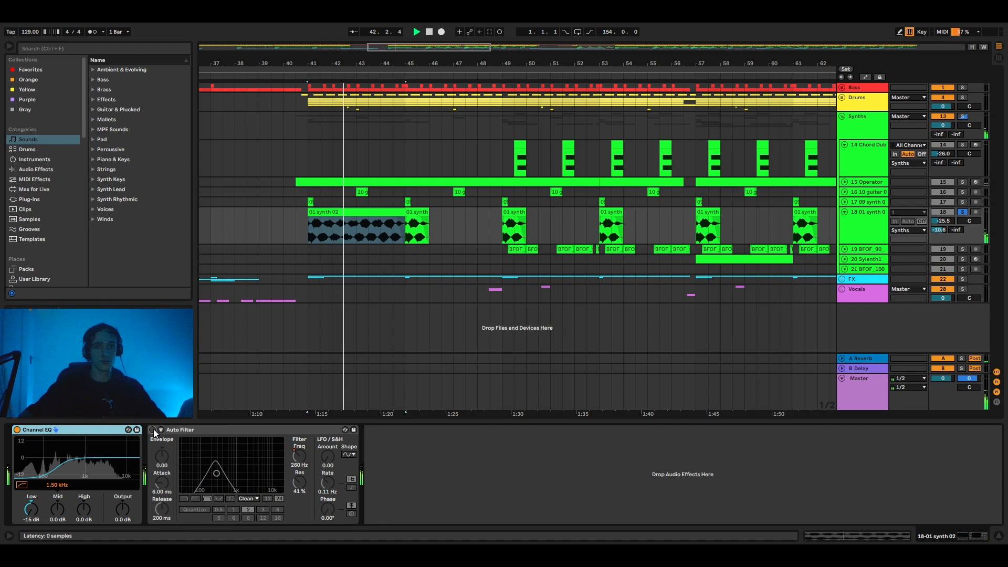
click(153, 429)
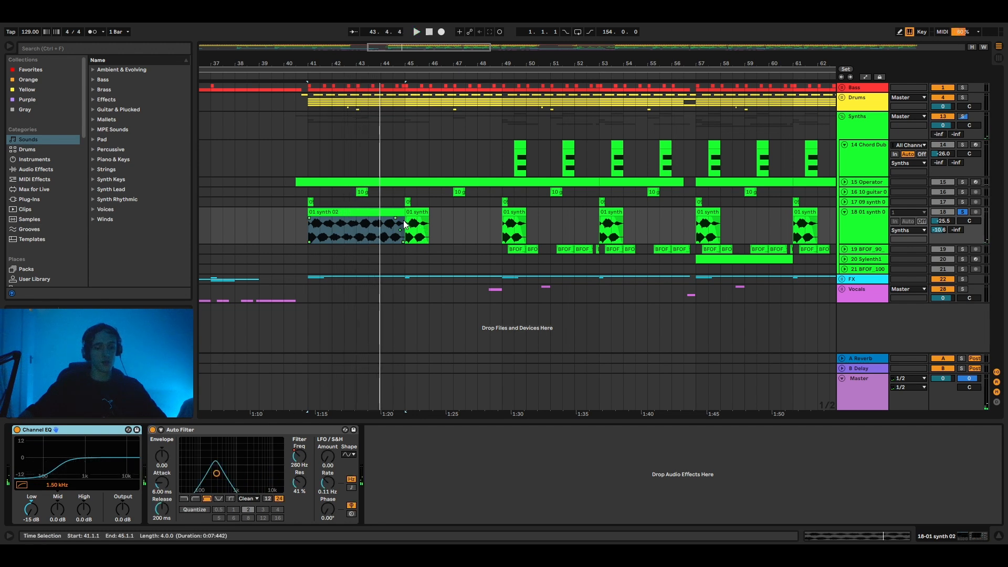
Undo the 01 synth 02 clip's extension and play the track from bar 41
key(ctrl+z)
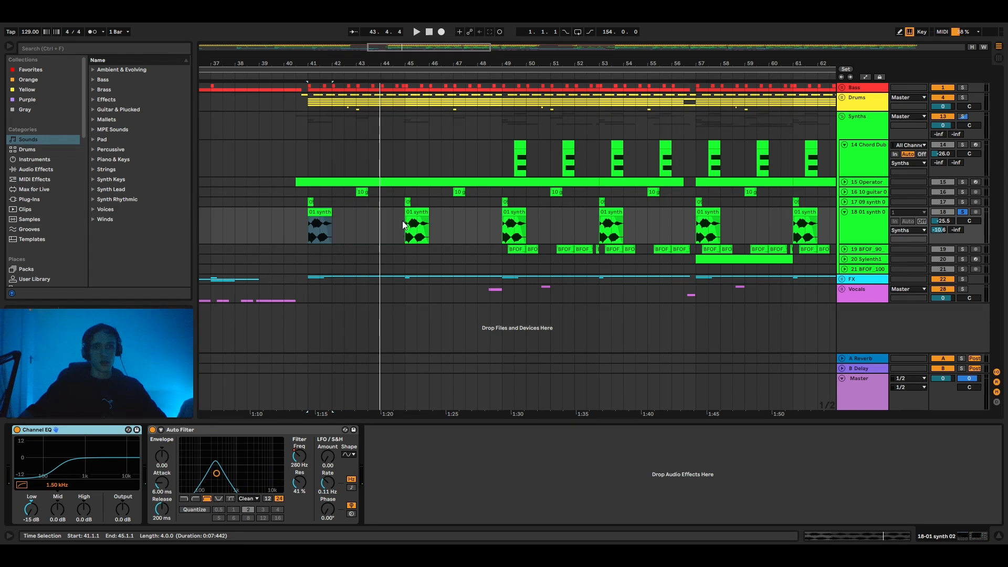
click(309, 232)
key(space)
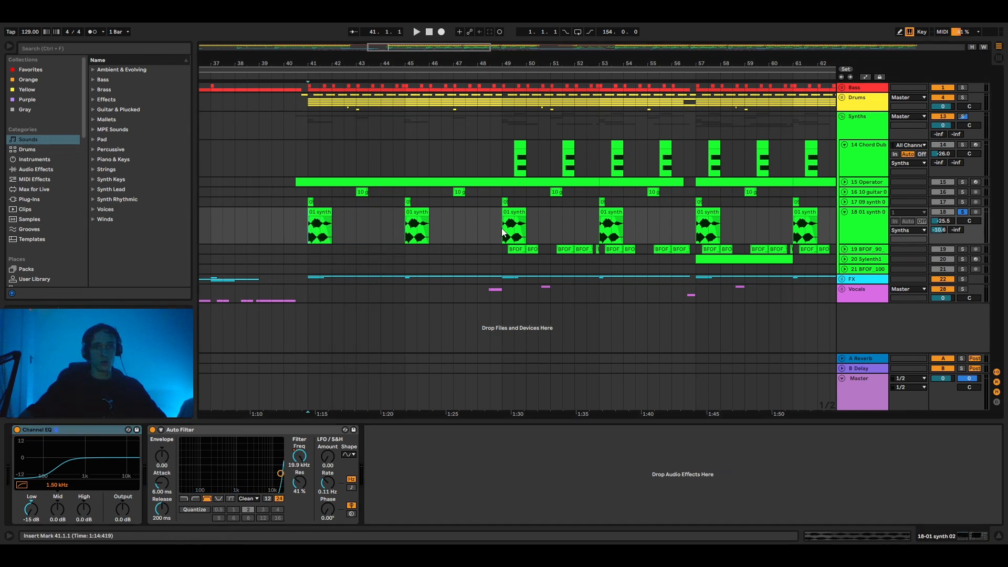
Expand and solo the BFOF_90_Am_Guitar Loop_01 track and play it from bar 49
click(844, 249)
click(503, 263)
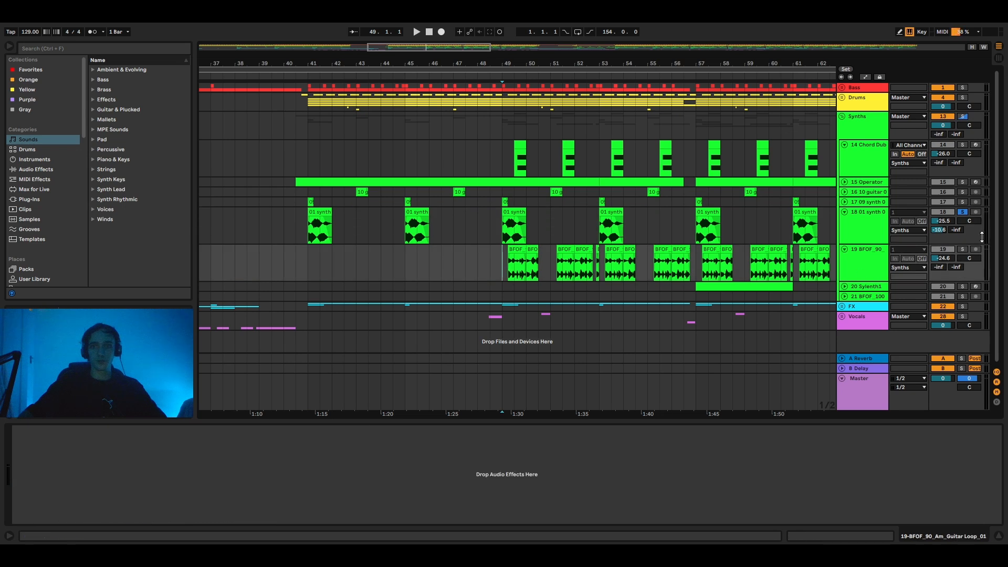
click(963, 249)
drag(461, 48, 462, 51)
key(space)
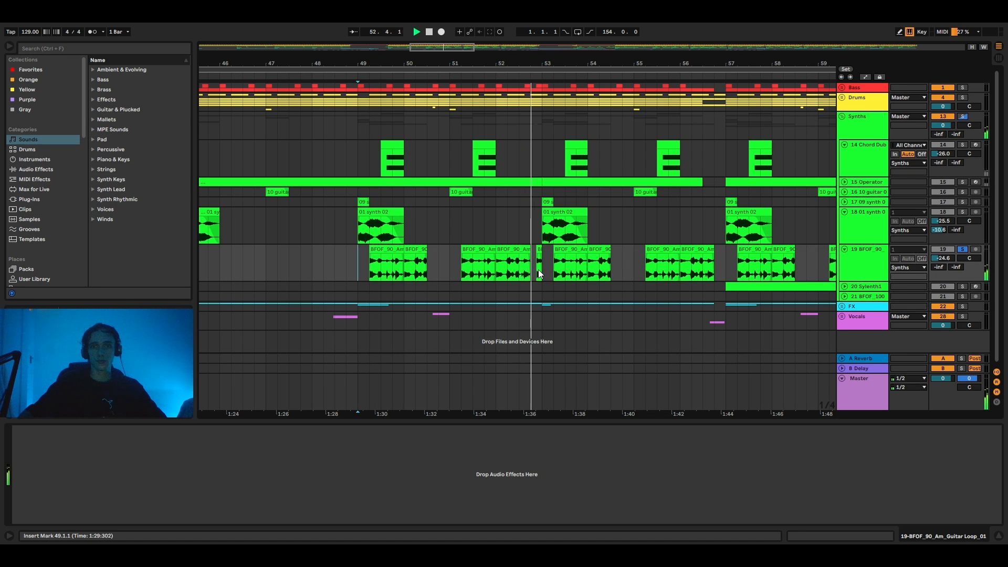
Extend the first two guitar loop clips to fill bars 49 to 51, play from beat 50.4, and undo the extensions
drag(371, 249, 358, 249)
drag(423, 251, 459, 253)
click(439, 267)
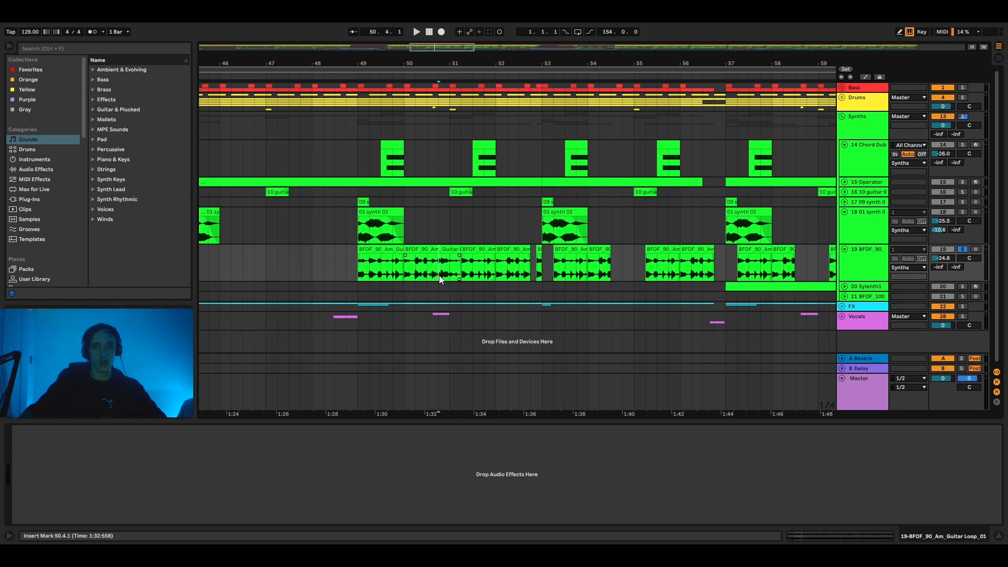
key(space)
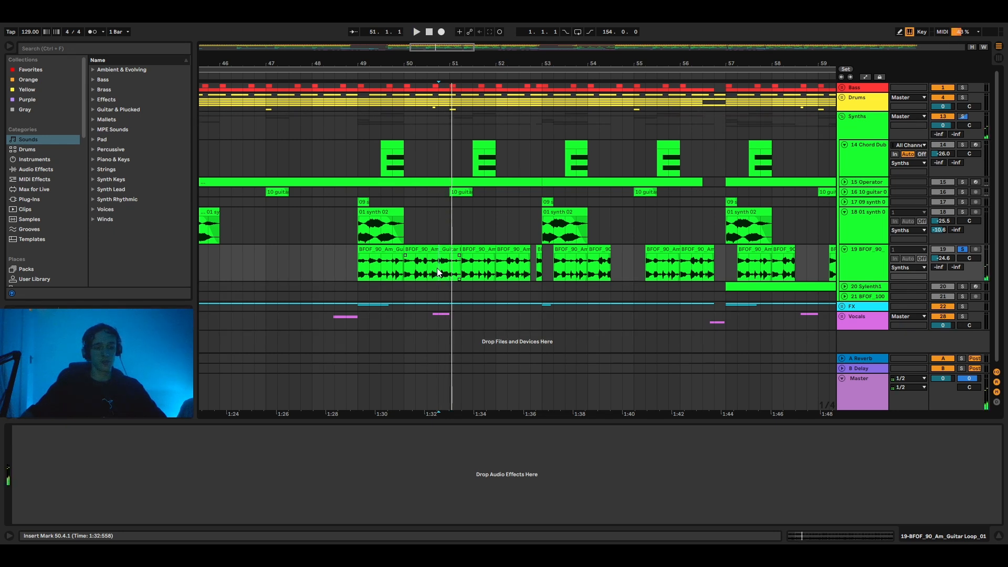
key(ctrl+z)
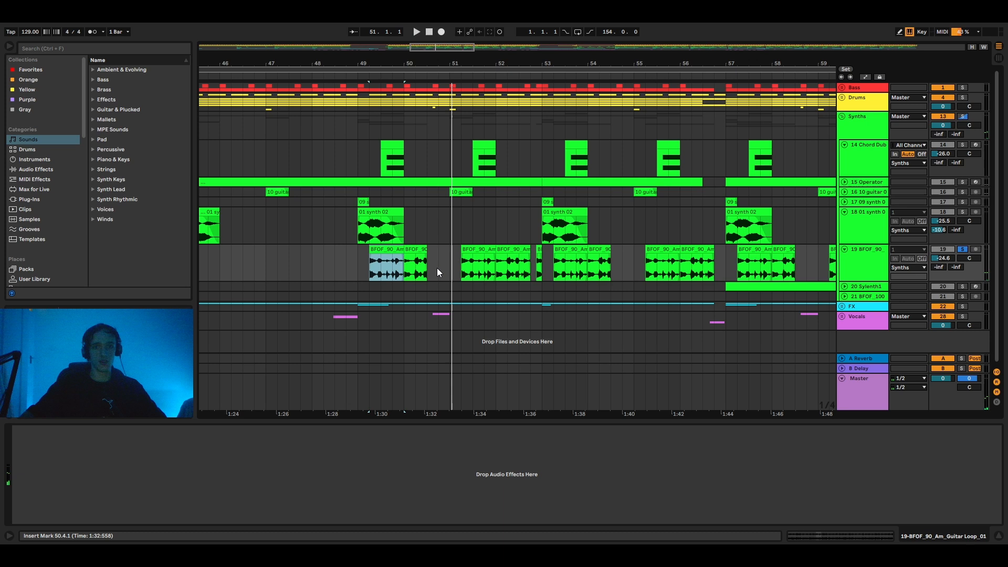
click(360, 266)
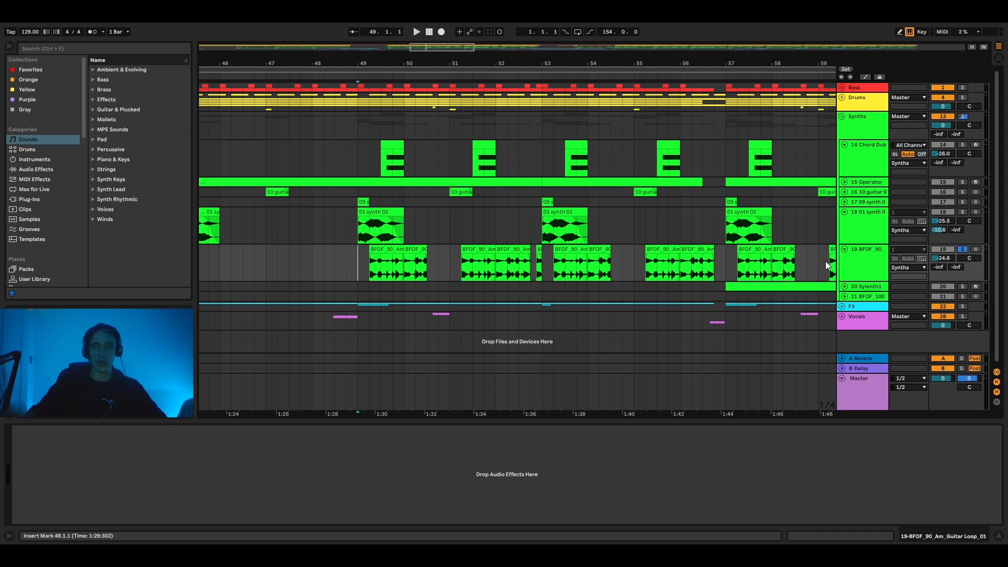
Unsolo the guitar loop track, then expand and solo the Sylenth1 track and play its clip from bar 57
click(963, 250)
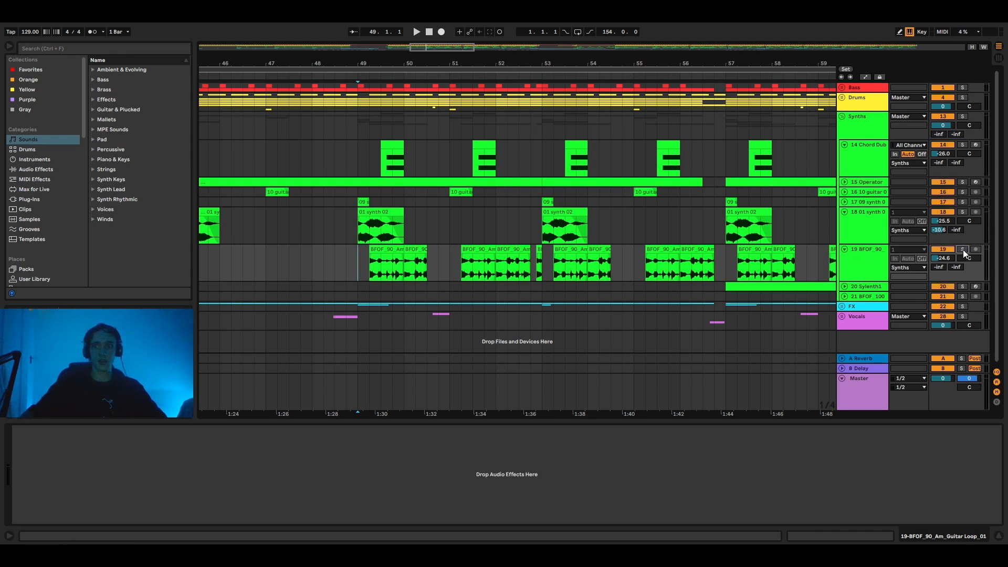
click(845, 287)
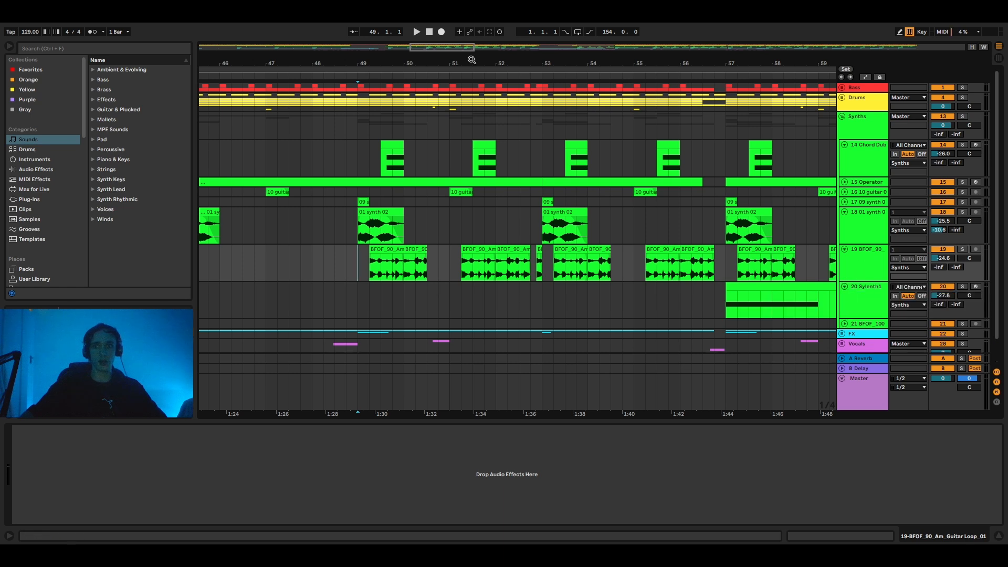
drag(442, 50, 1003, 303)
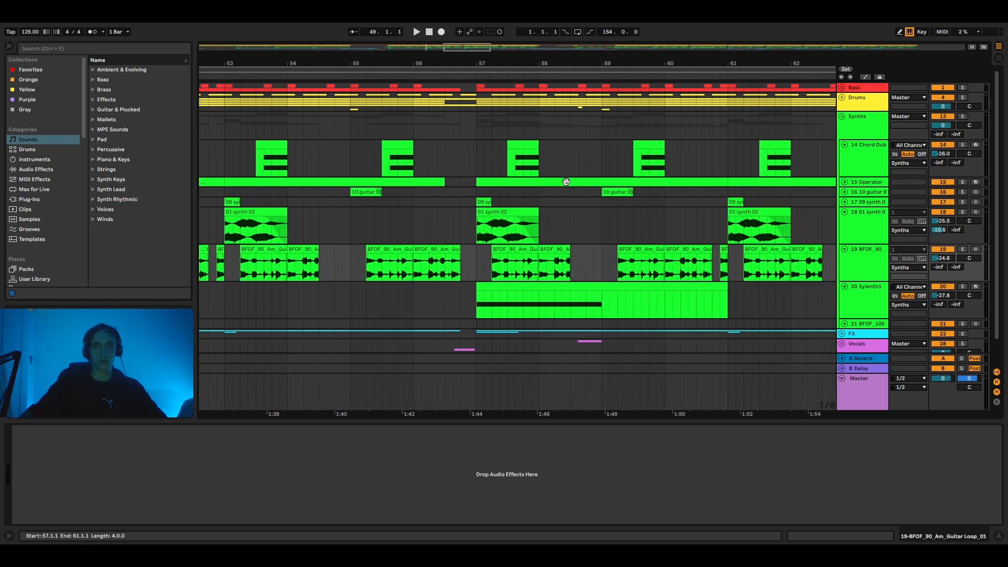
click(962, 287)
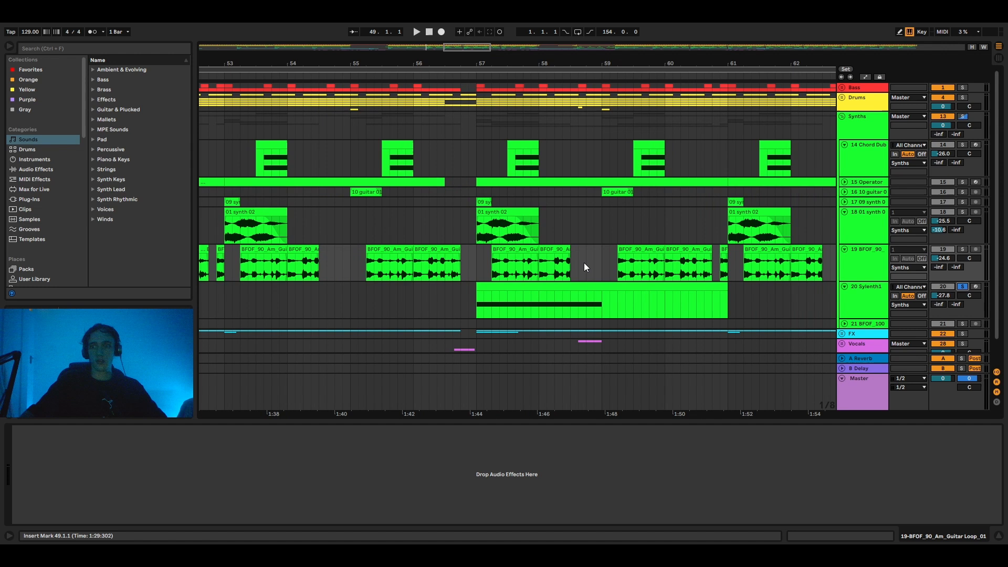
click(476, 305)
key(space)
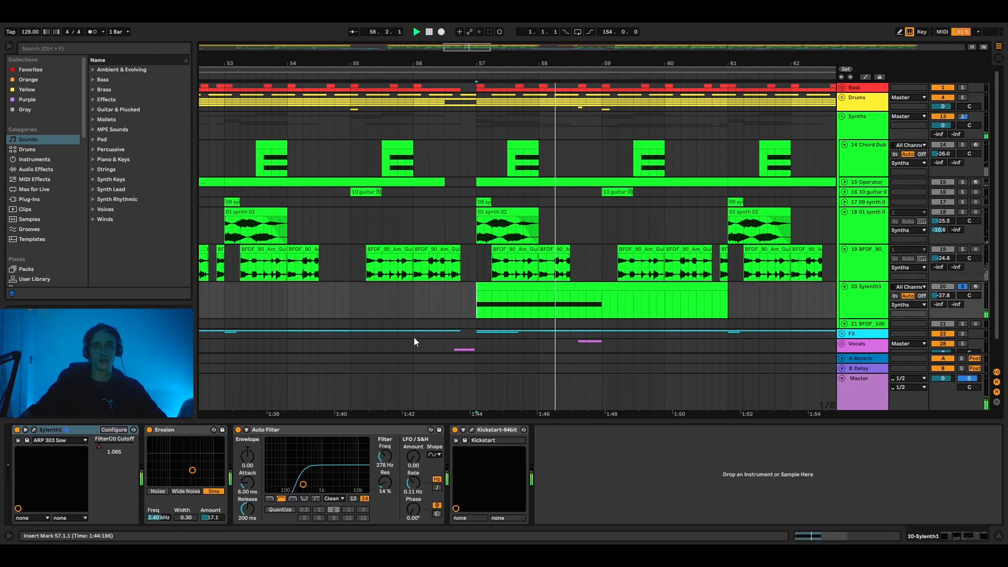
View the Sylenth1 plug-in's ARP 303 Saw preset, close its window, and show the tracks' automation
click(35, 430)
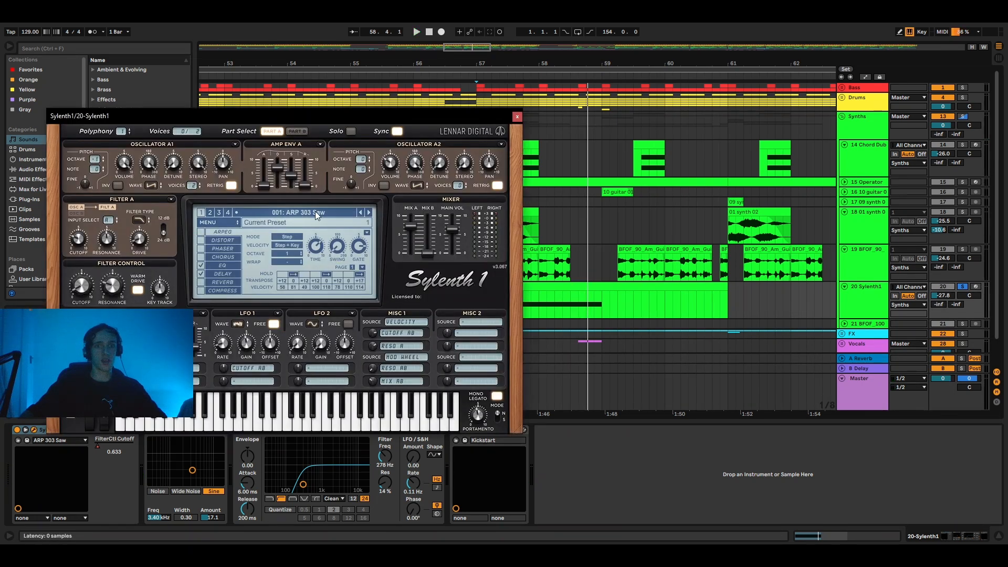
click(517, 117)
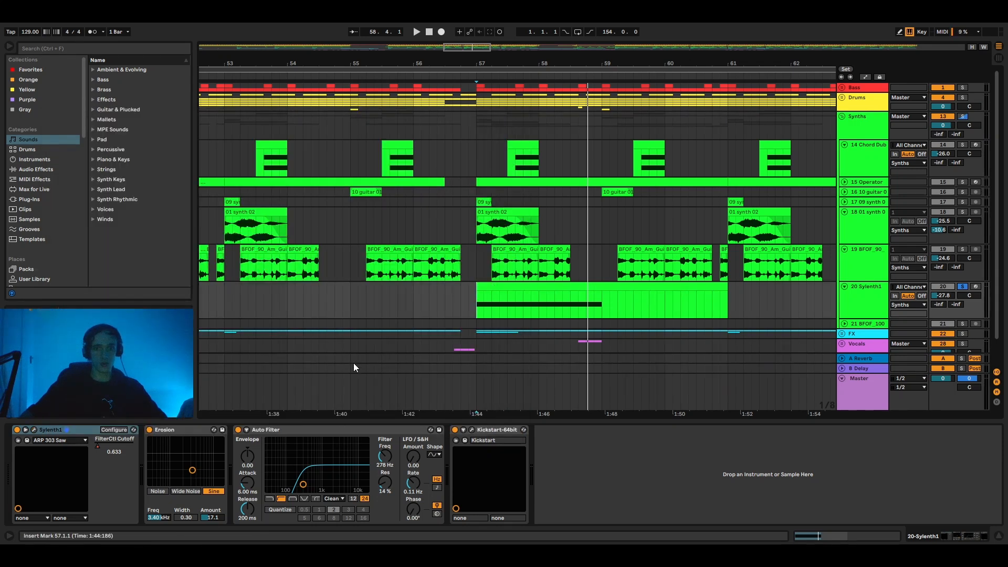
click(865, 77)
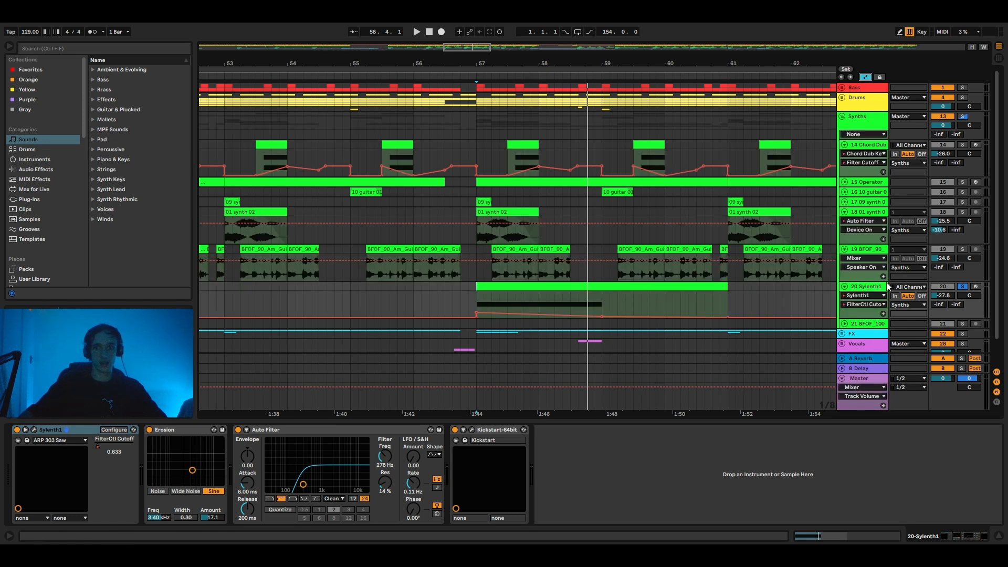
Hide the tracks' automation and replay the soloed Sylenth1 clip from bar 57
click(866, 77)
key(space)
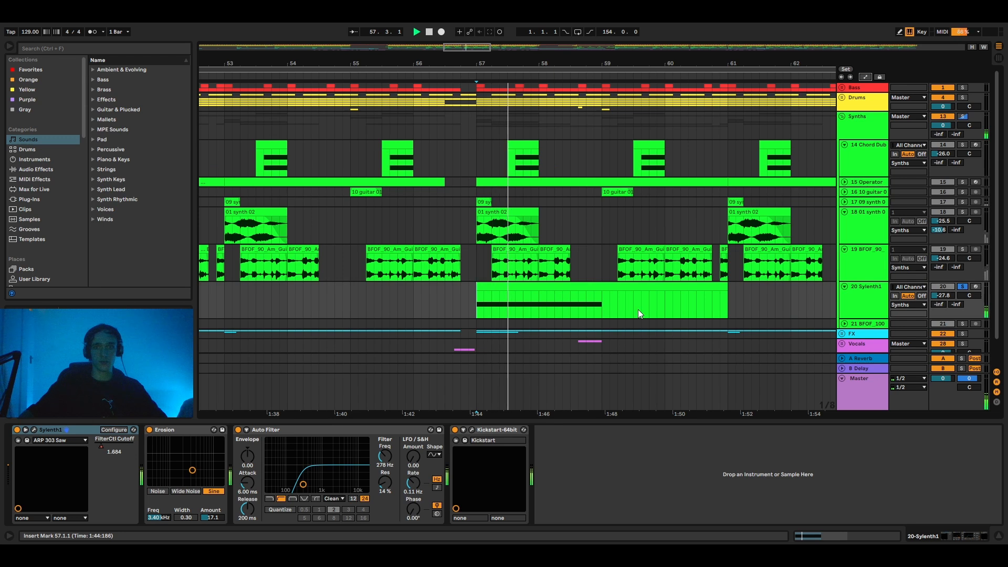
key(space)
Expand and solo the BFOF_100_Em_Flute Loop_02 track and play its clips from beat 80.3
click(845, 323)
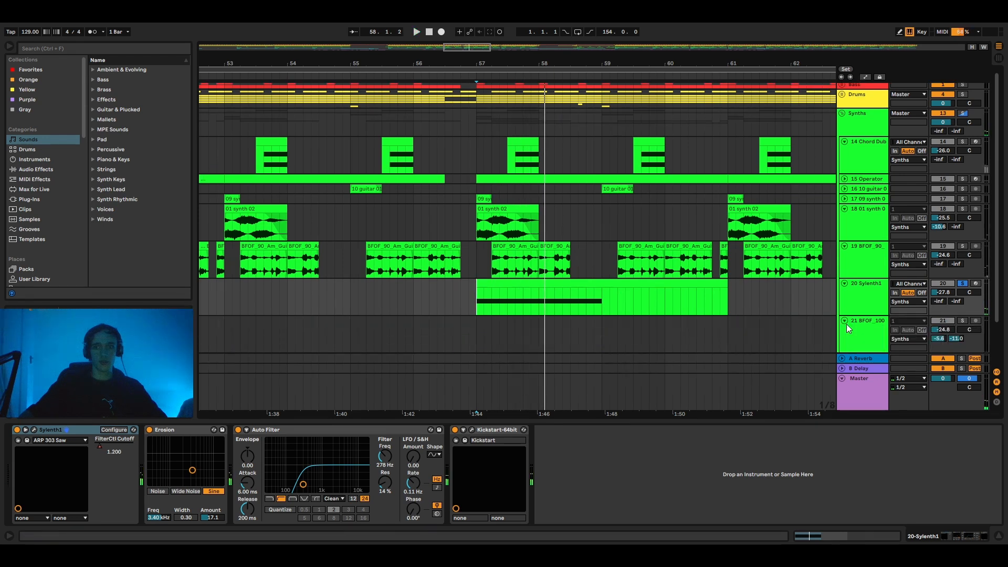
drag(469, 47, 565, 62)
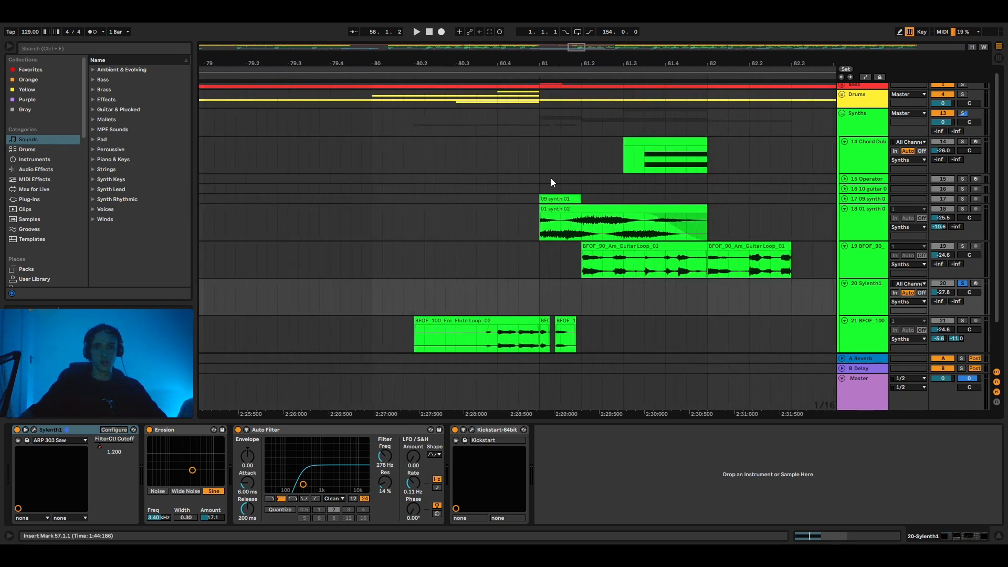
click(477, 348)
key(space)
click(963, 322)
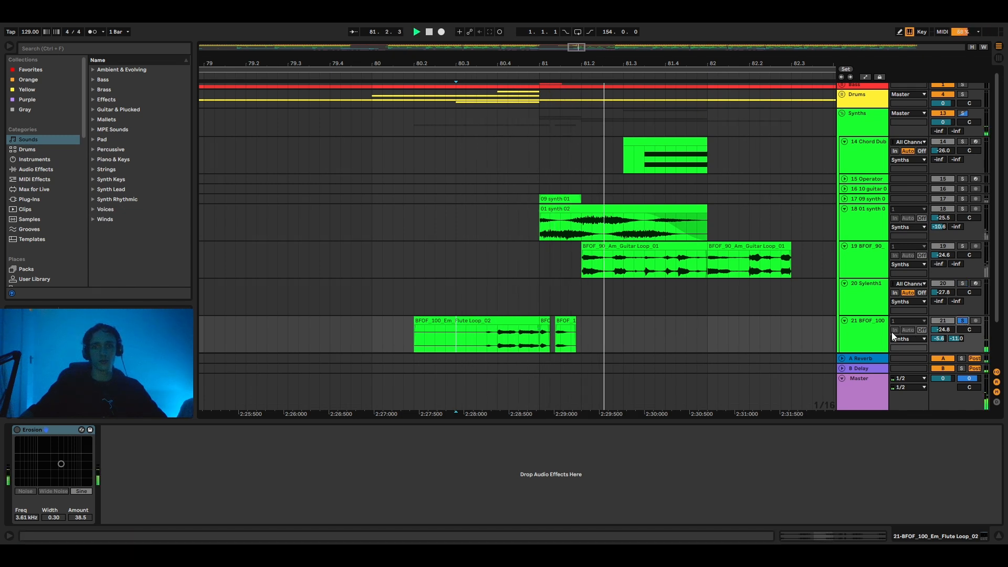
drag(581, 47, 582, 16)
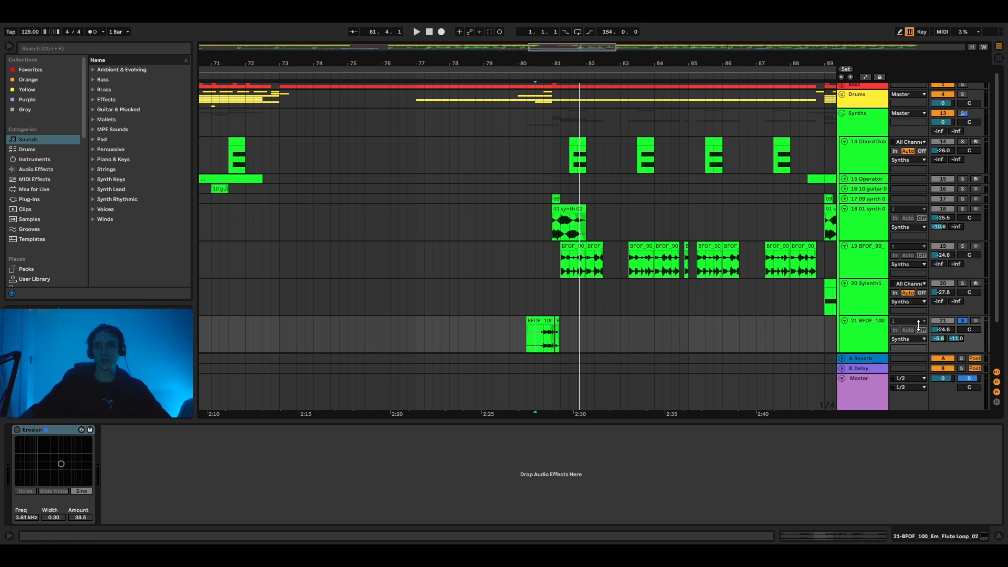
Collapse the Synths group, expand the FX group and solo it in place of Synths
scroll(875, 343, up, 1)
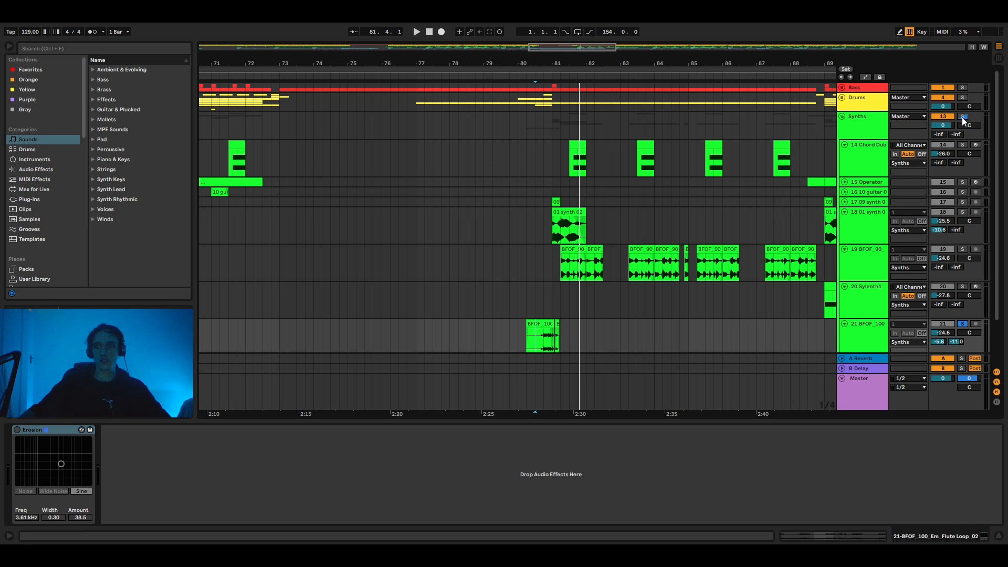
click(843, 117)
click(843, 116)
click(844, 116)
click(842, 136)
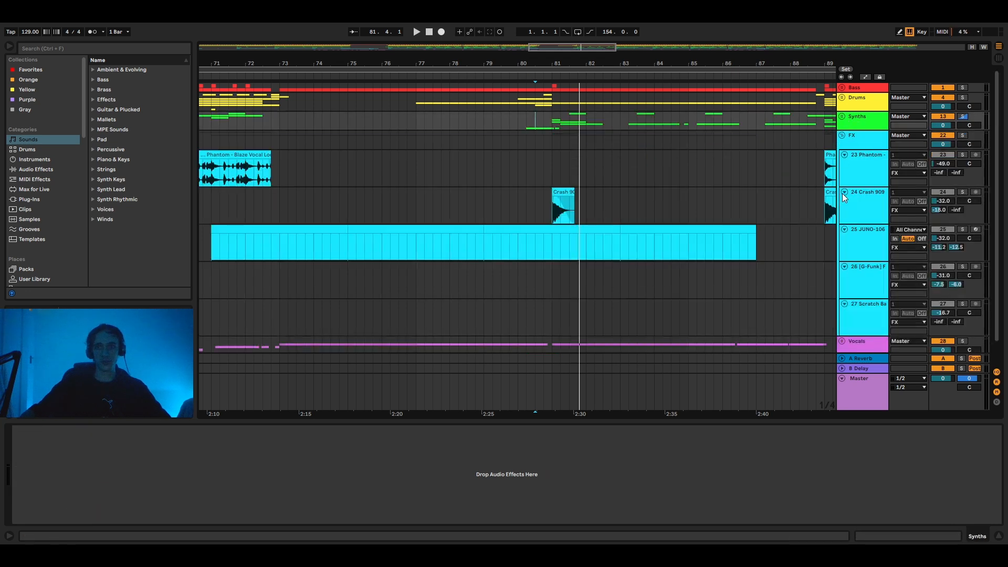
click(963, 136)
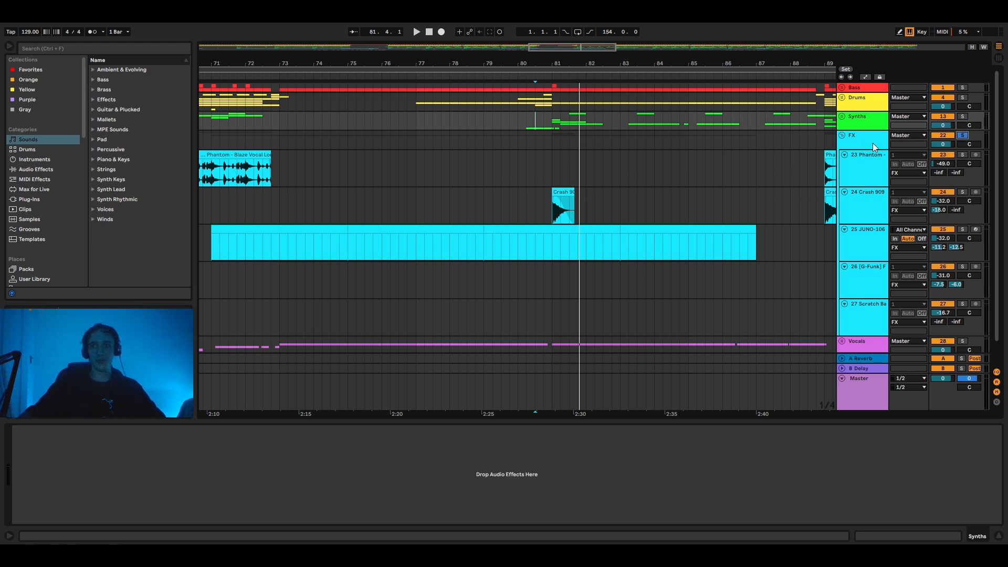
Play the FX group from bar 41 and solo the Phantom - Blaze Vocal Loop 25 track
drag(566, 46, 403, 46)
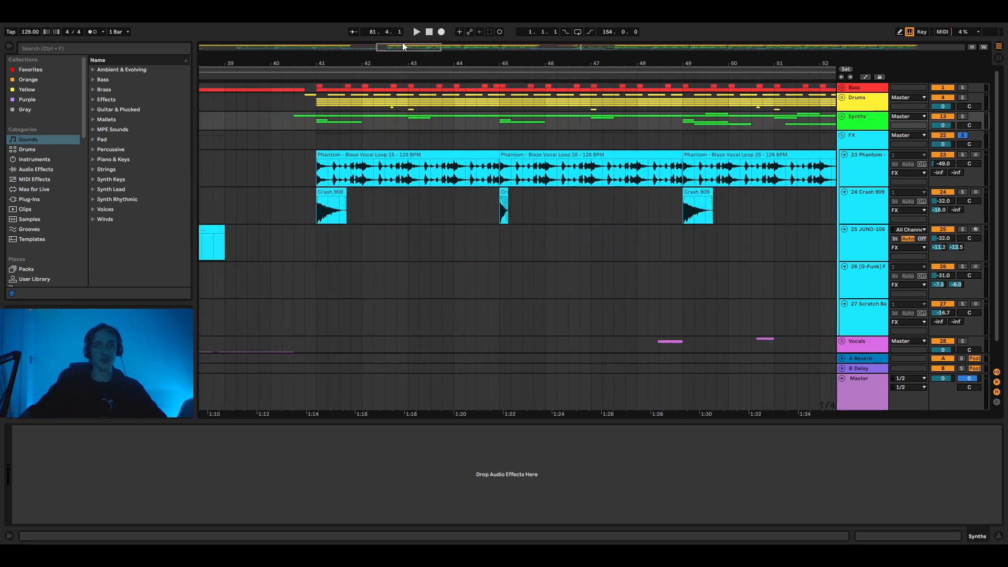
click(314, 176)
key(space)
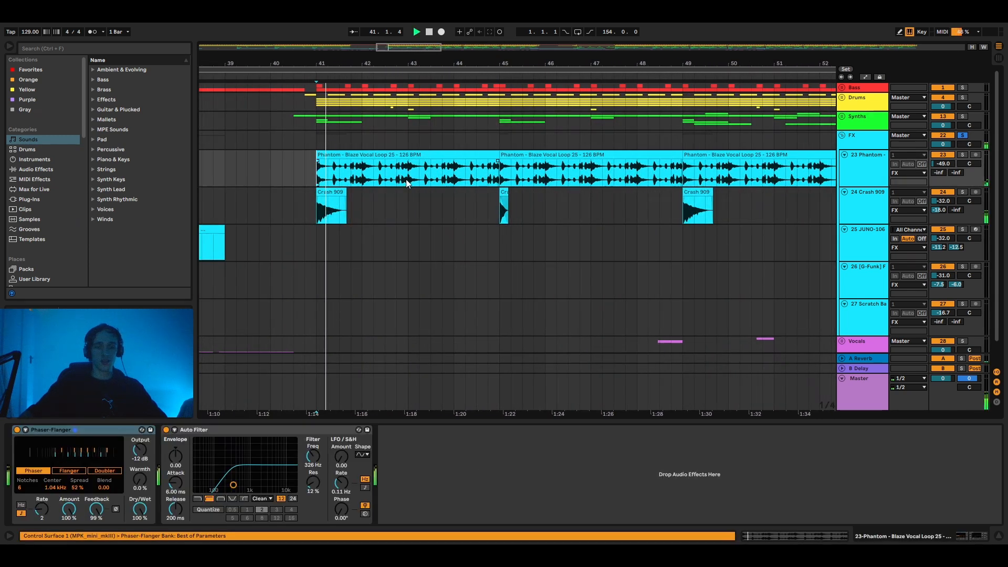
click(963, 155)
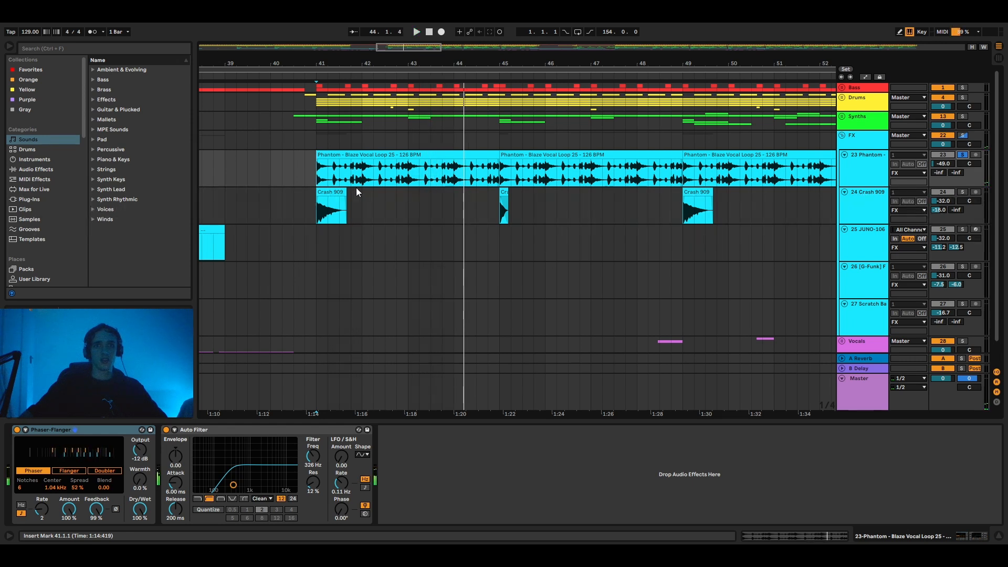
Select the vocal loop clip at bar 41, bypass its Phaser-Flanger and Auto Filter, and play it dry
click(424, 161)
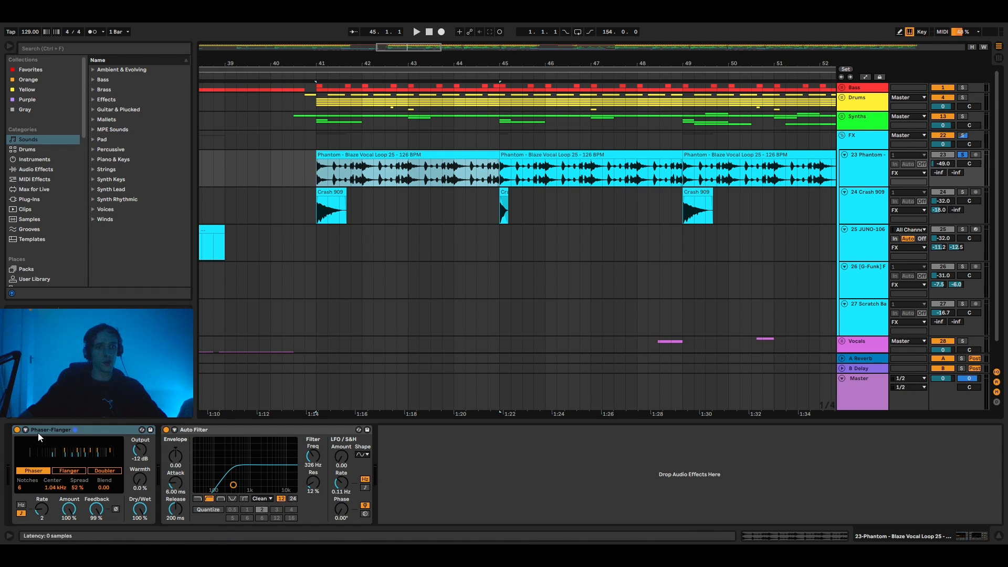
click(17, 430)
click(166, 430)
key(space)
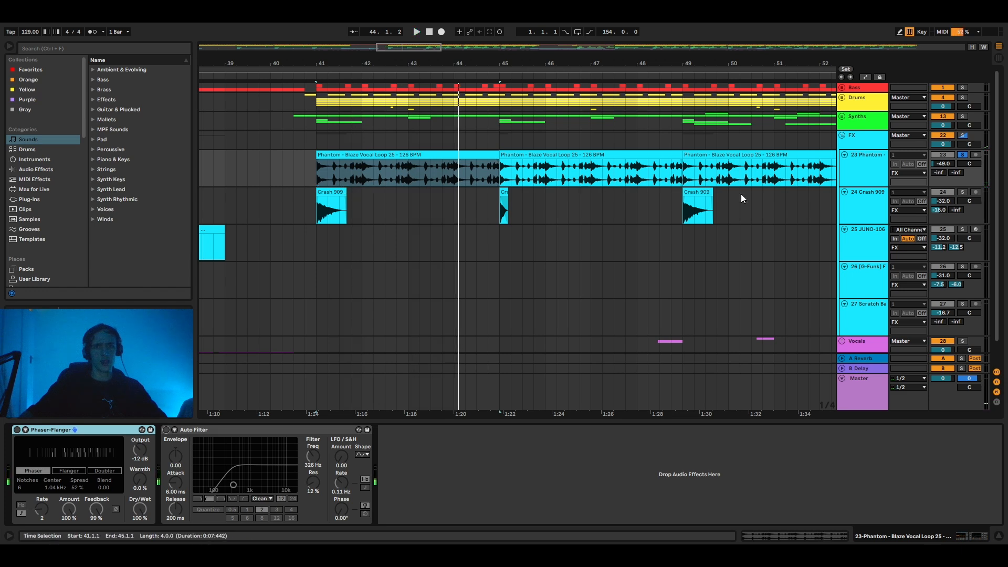
Re-enable the Phaser-Flanger, audition the vocal loop with Notches at 42, and set Notches back to 6
click(17, 430)
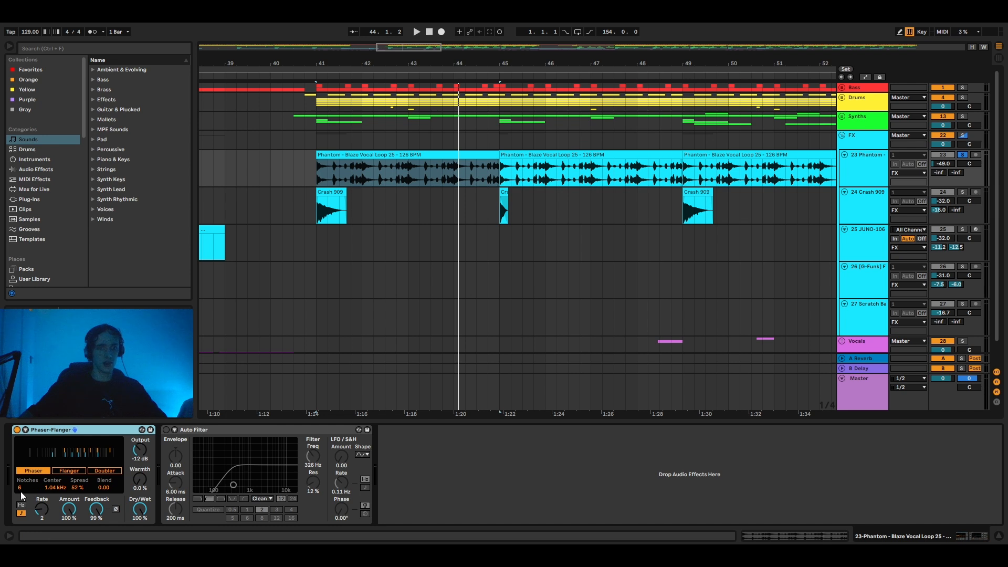
key(space)
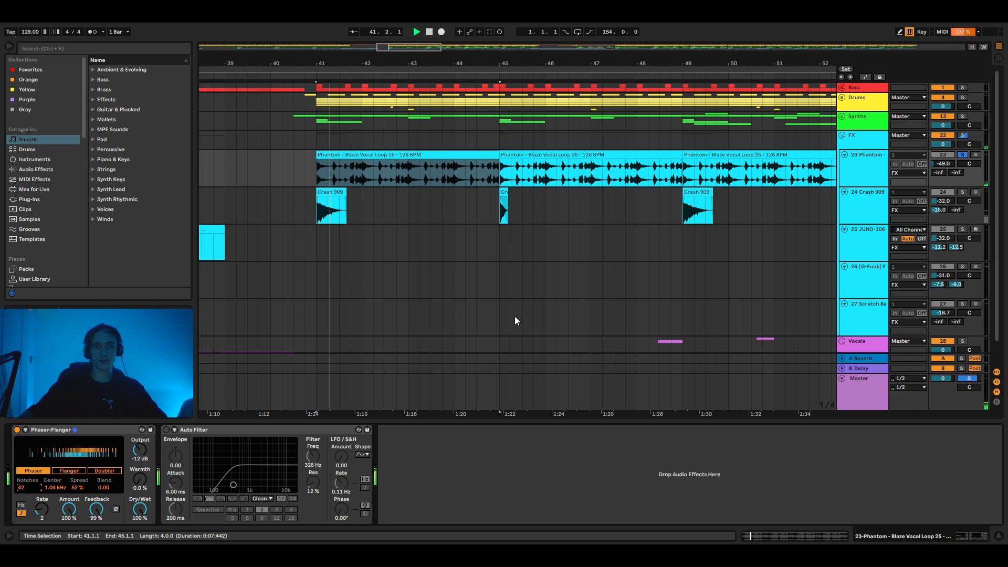
key(space)
drag(23, 488, 23, 523)
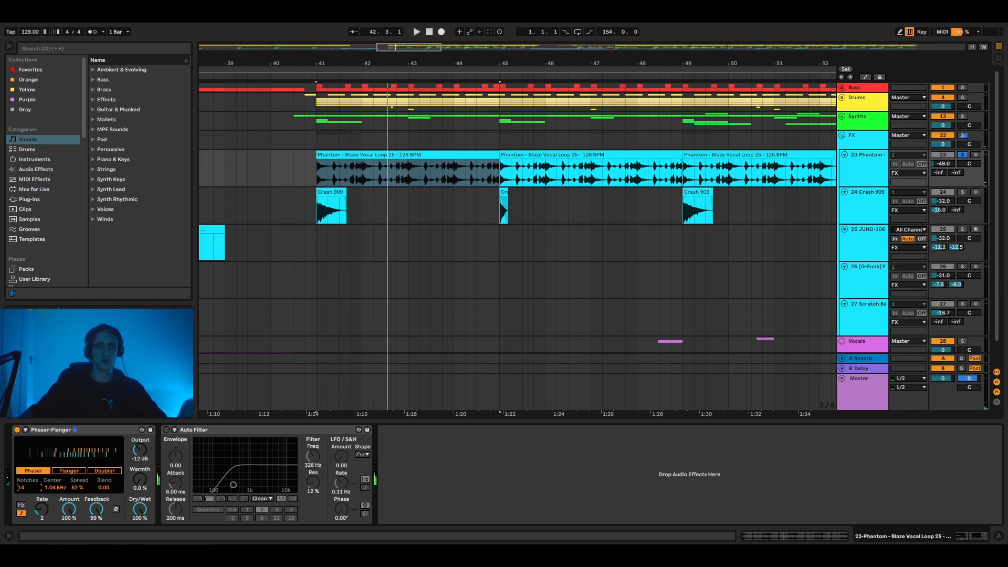
key(space)
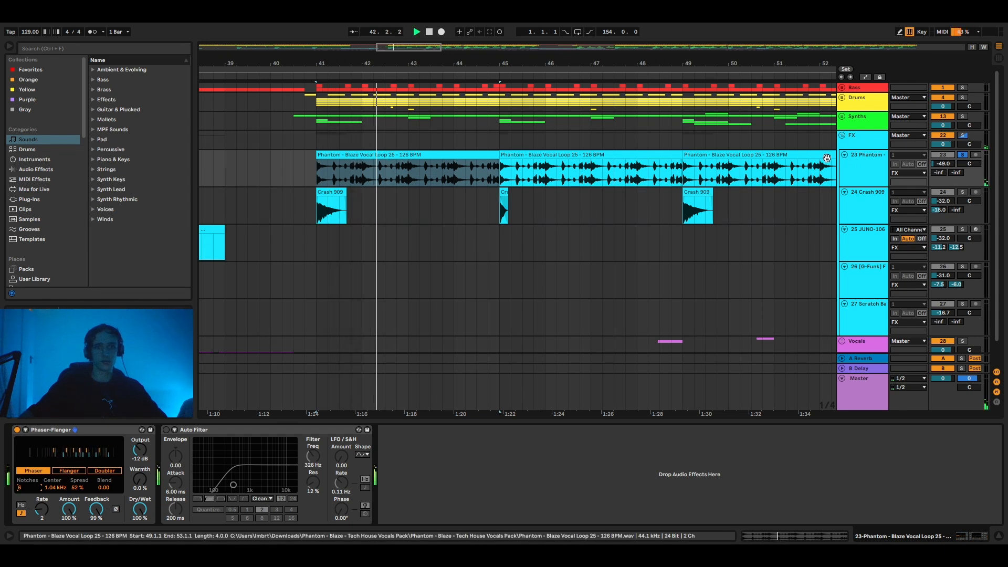
key(space)
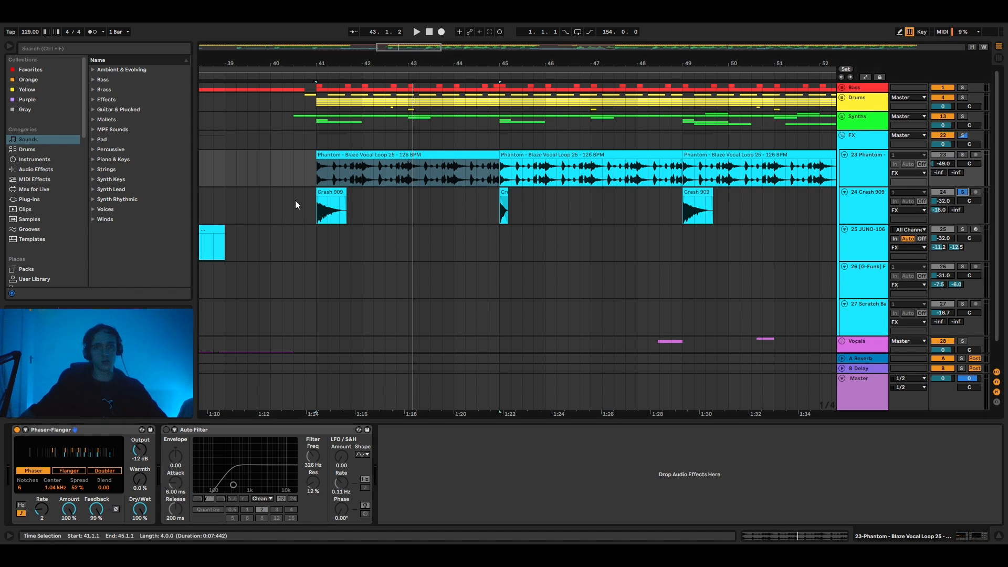
Play the soloed Crash 909 track from bar 41
click(321, 215)
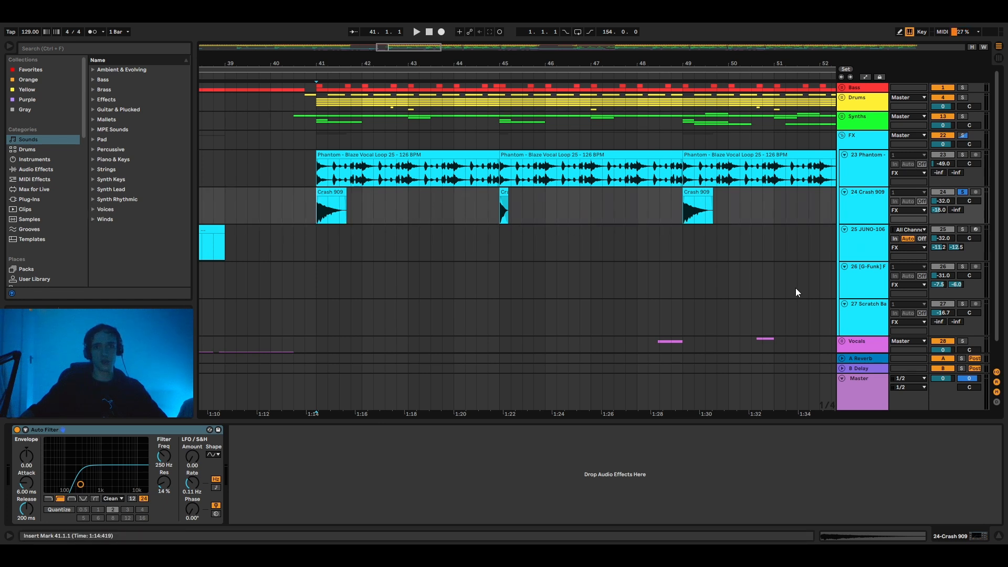
key(space)
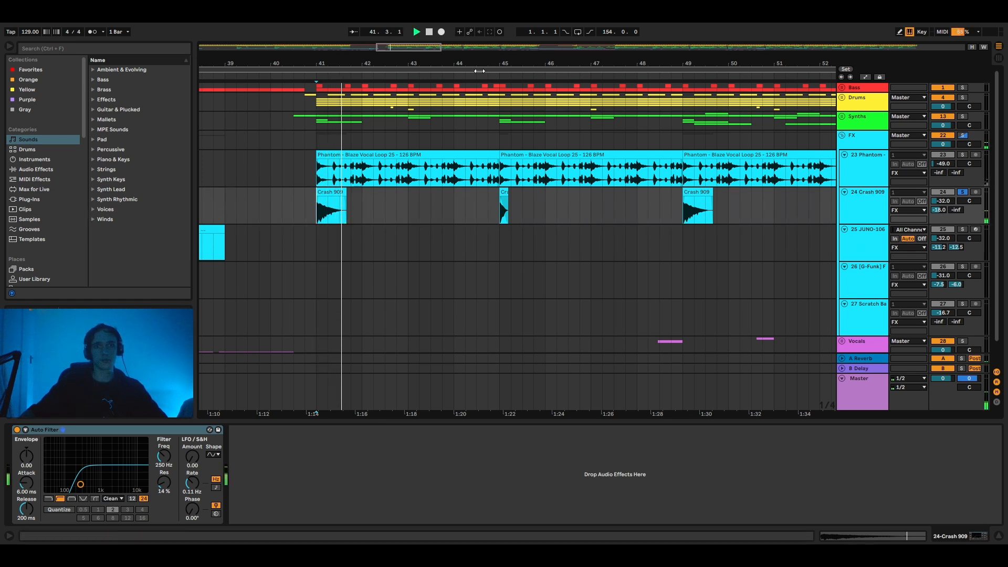
key(space)
Solo the JUNO-106 track, view its FX Alien Chord preset in the plug-in window, and play its clip from bar 31
scroll(930, 224, down, 1)
scroll(929, 225, down, 1)
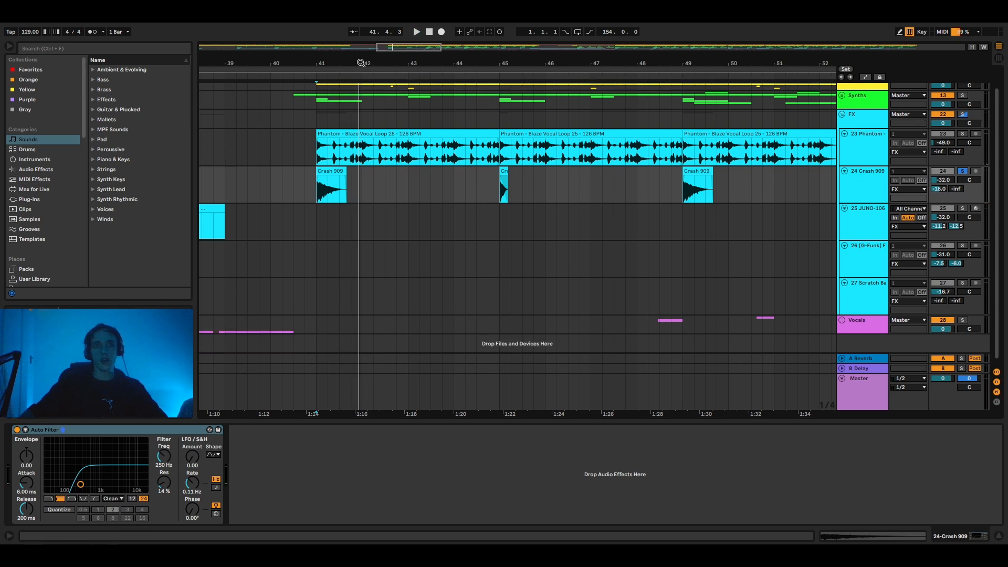
drag(406, 52, 357, 51)
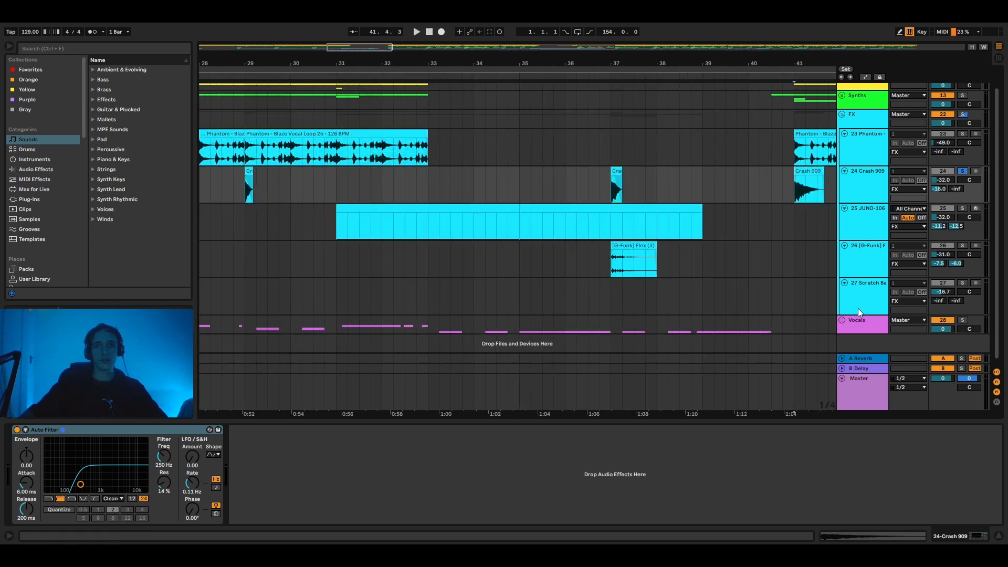
click(963, 208)
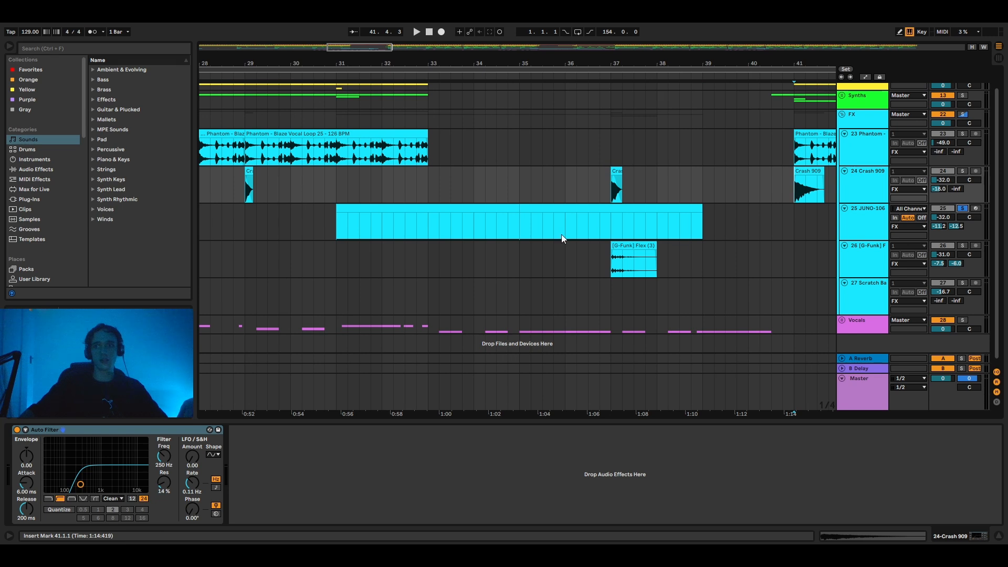
click(335, 223)
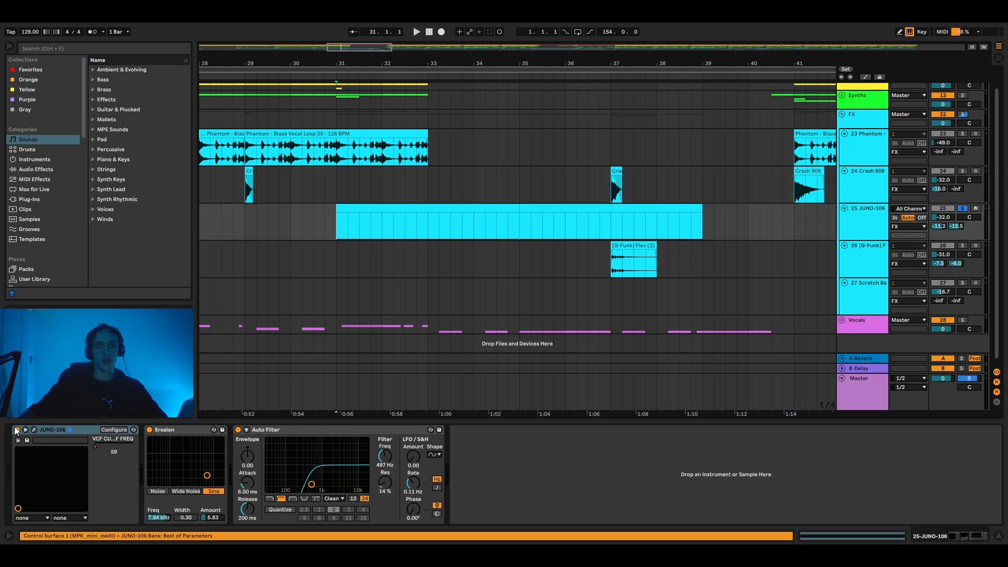
click(34, 430)
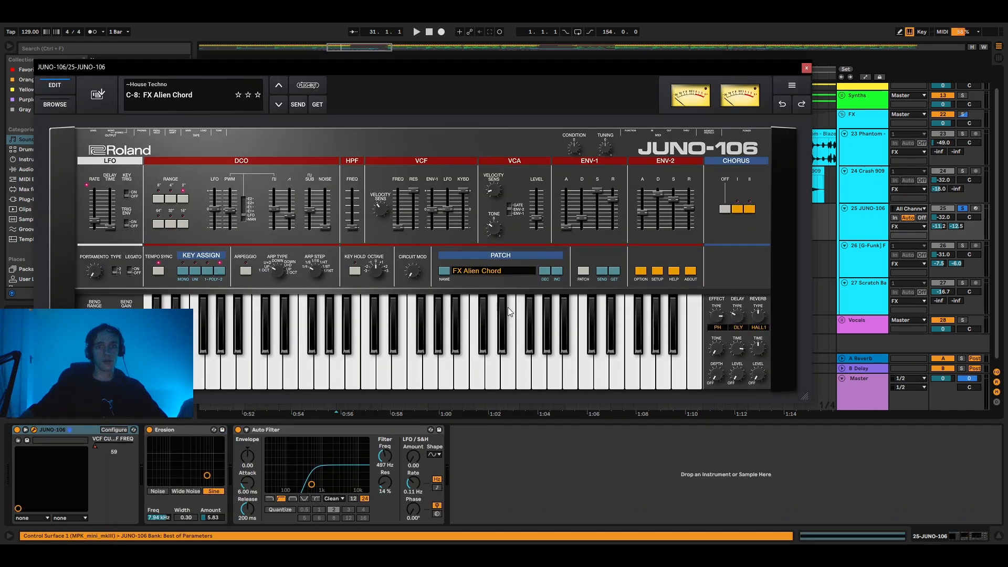
click(806, 68)
key(space)
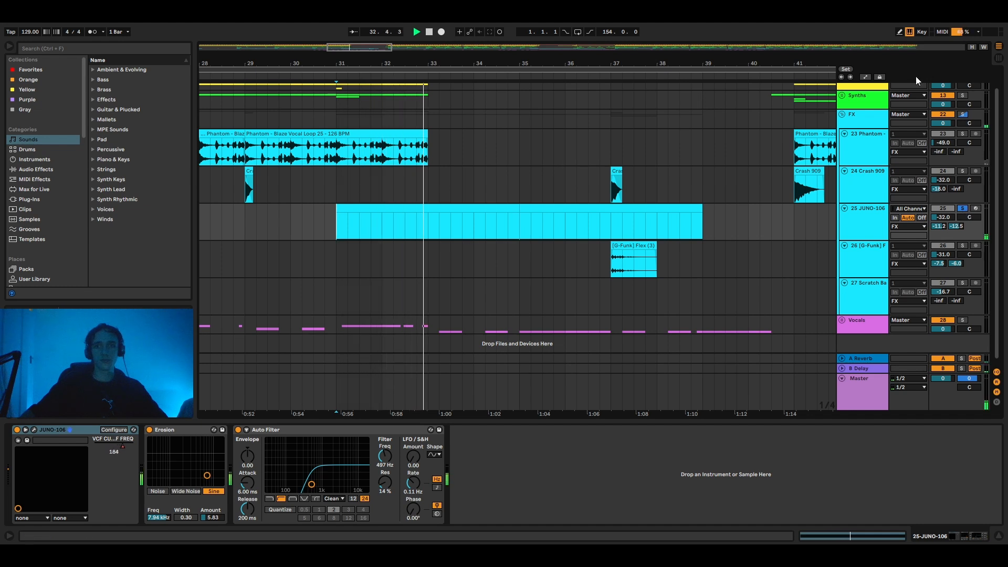
Show the JUNO-106 track's VCF cutoff automation during playback, unsolo the track, and hide the automation
key(a)
click(878, 217)
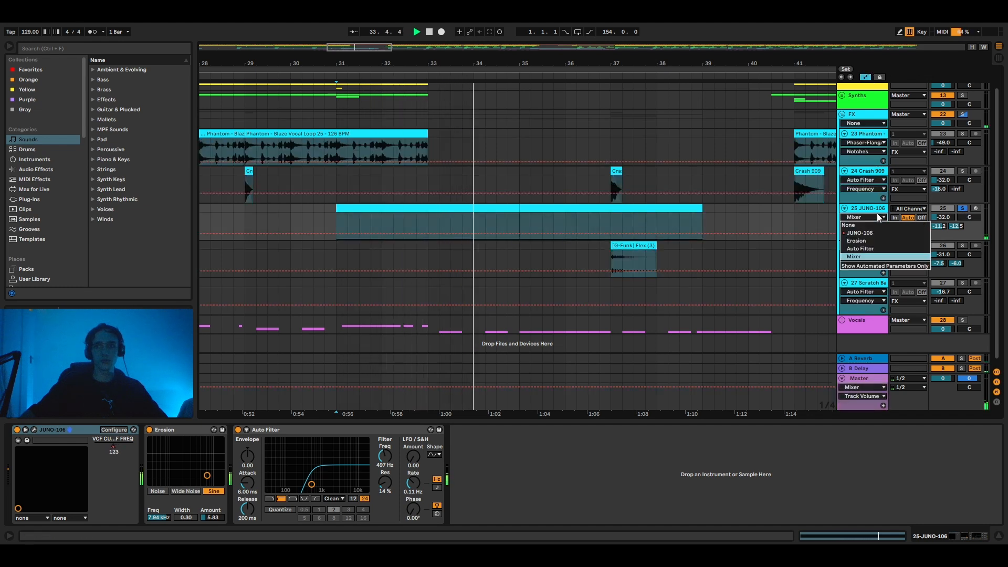
click(870, 233)
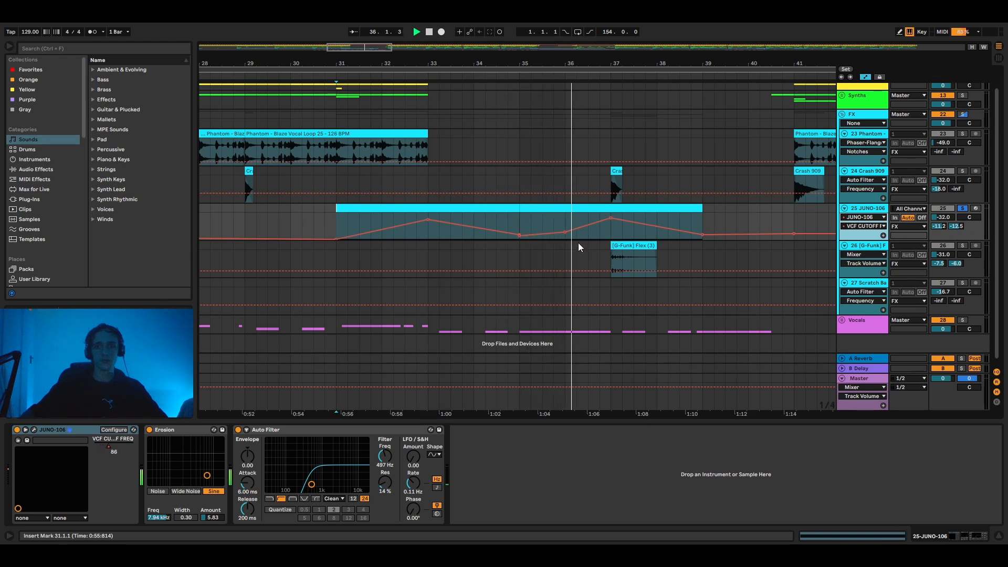
click(963, 209)
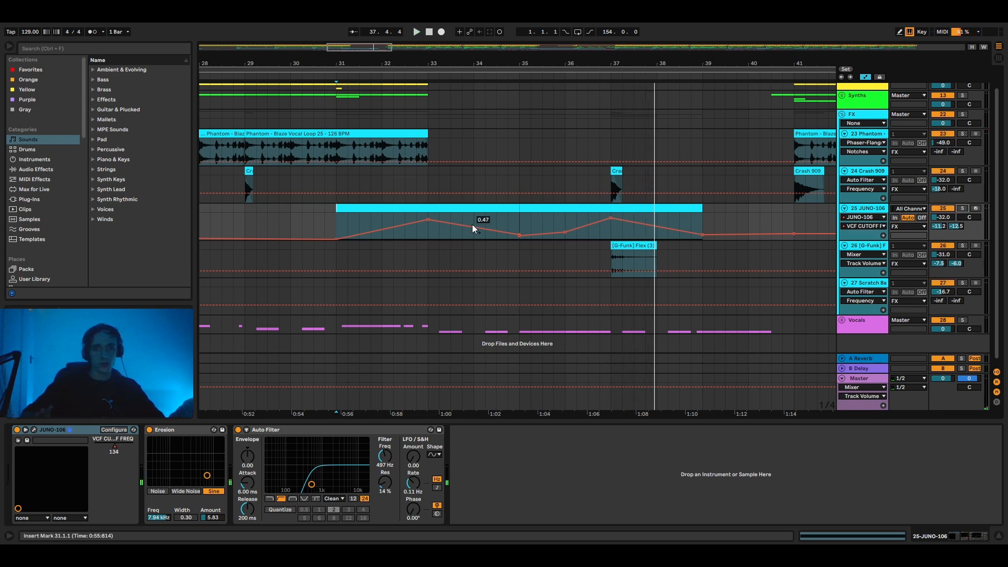
click(867, 76)
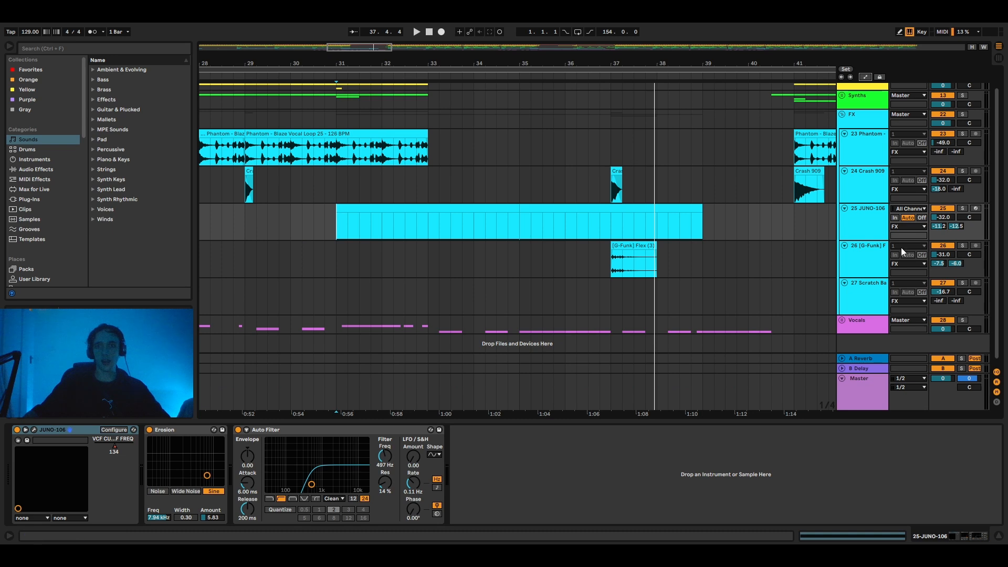
Solo the [G-Funk] Flex (3) track and play its clip from bar 37
click(962, 247)
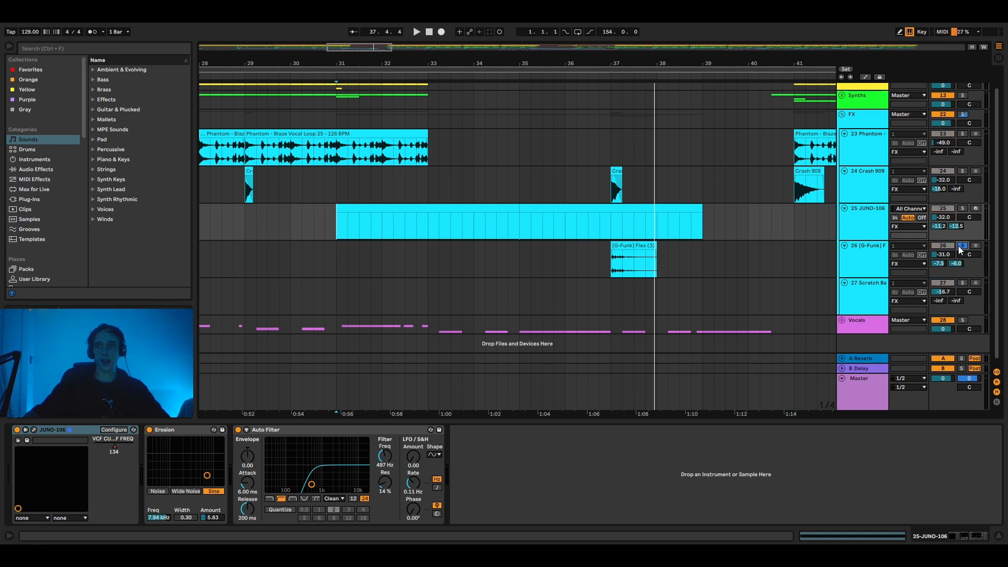
click(611, 268)
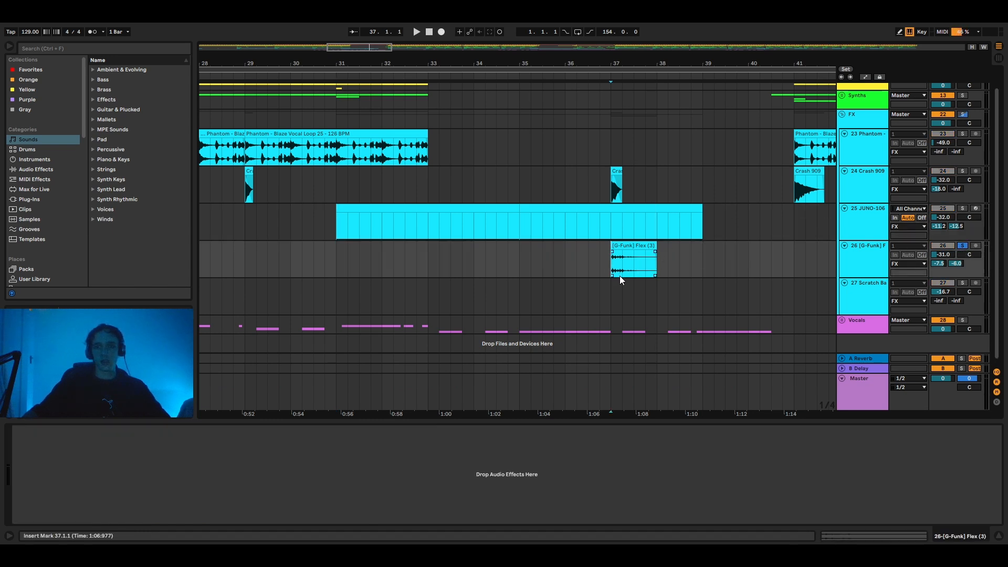
drag(366, 47, 381, 47)
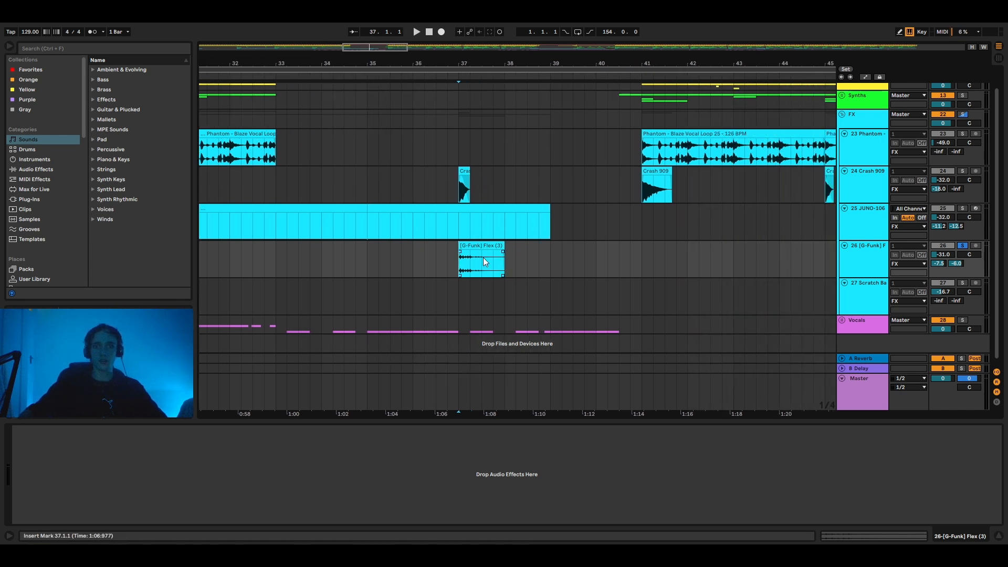
key(space)
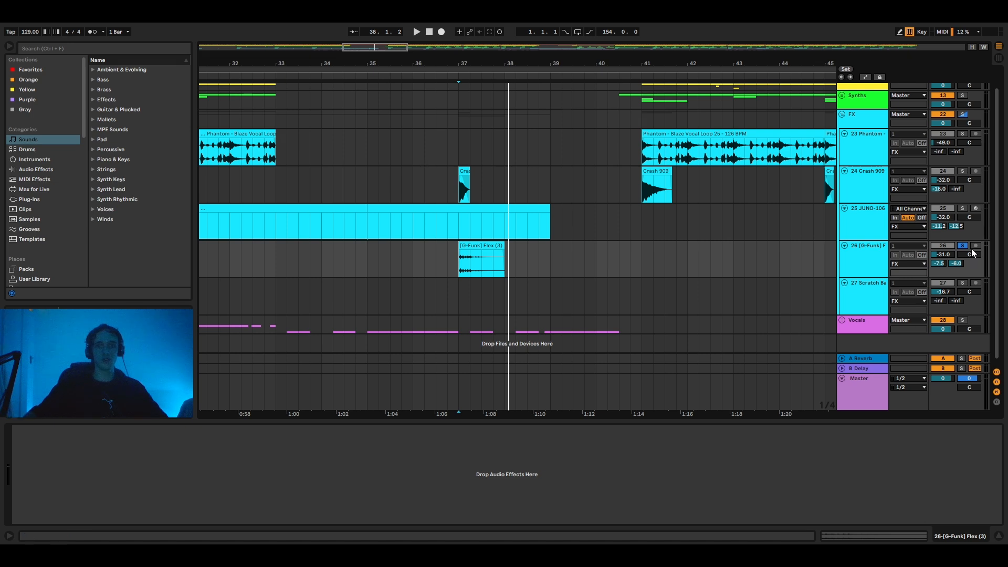
scroll(904, 291, down, 1)
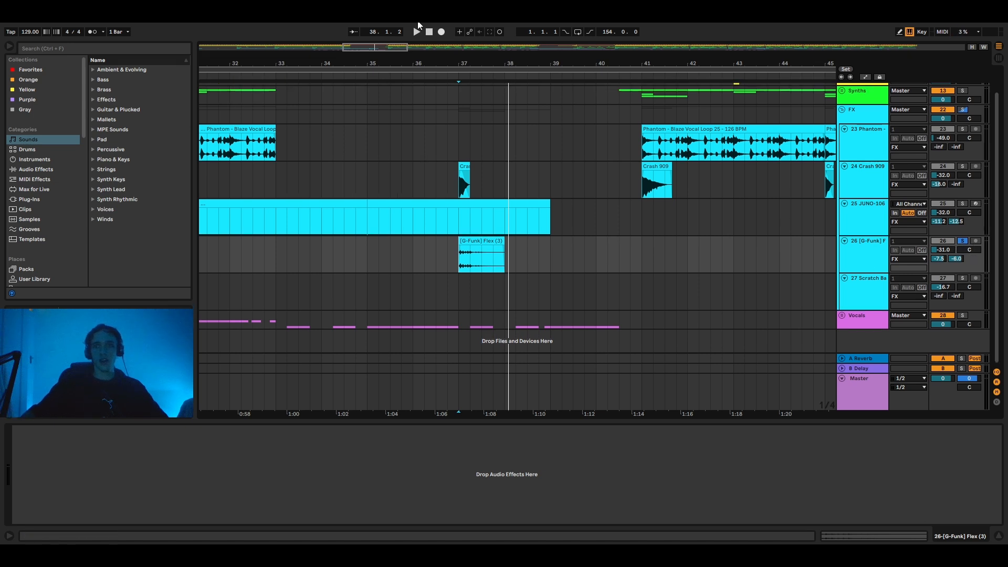
Solo the Scratch Baby track, play its clip from bar 120, and unsolo the track
drag(393, 44, 777, 48)
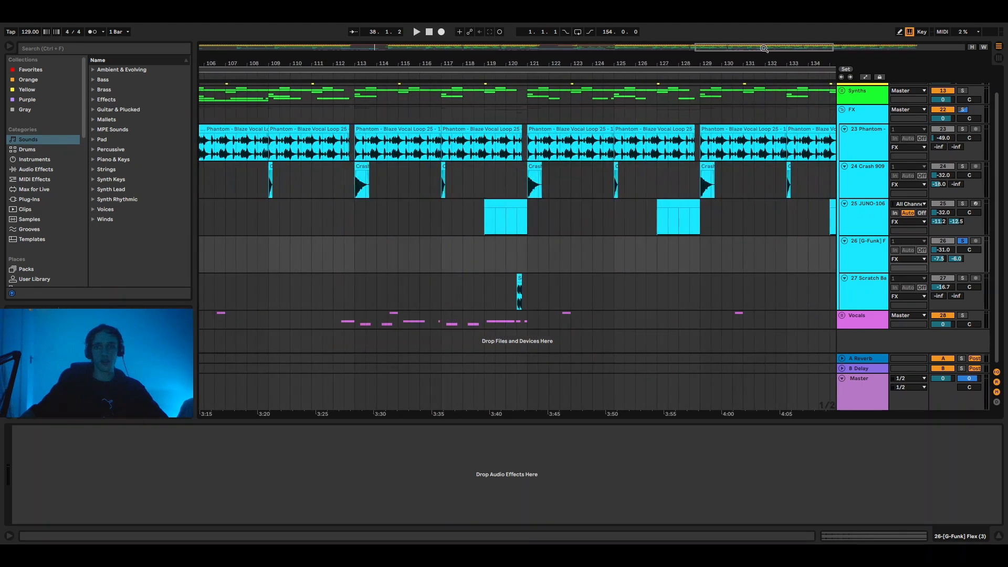
click(503, 297)
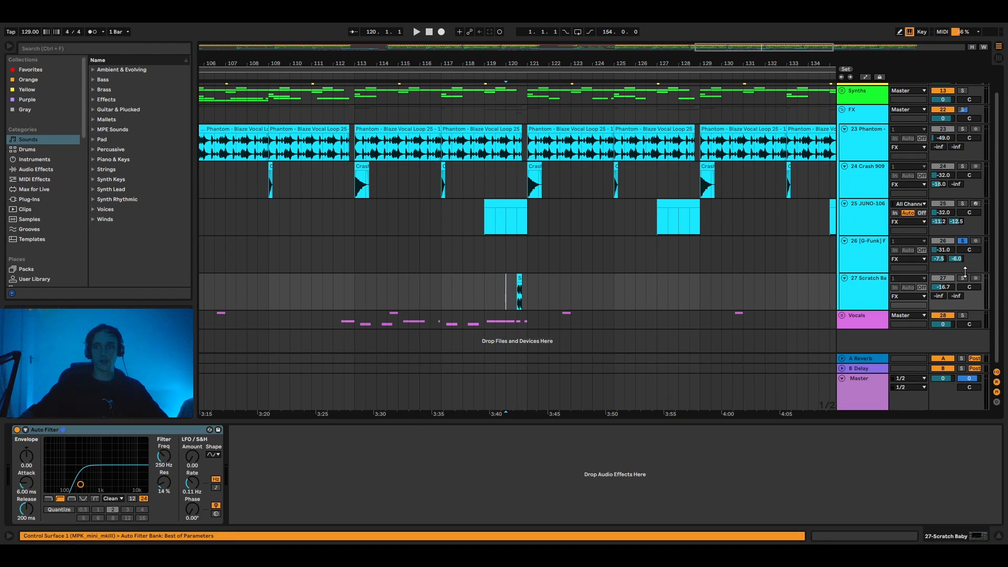
key(space)
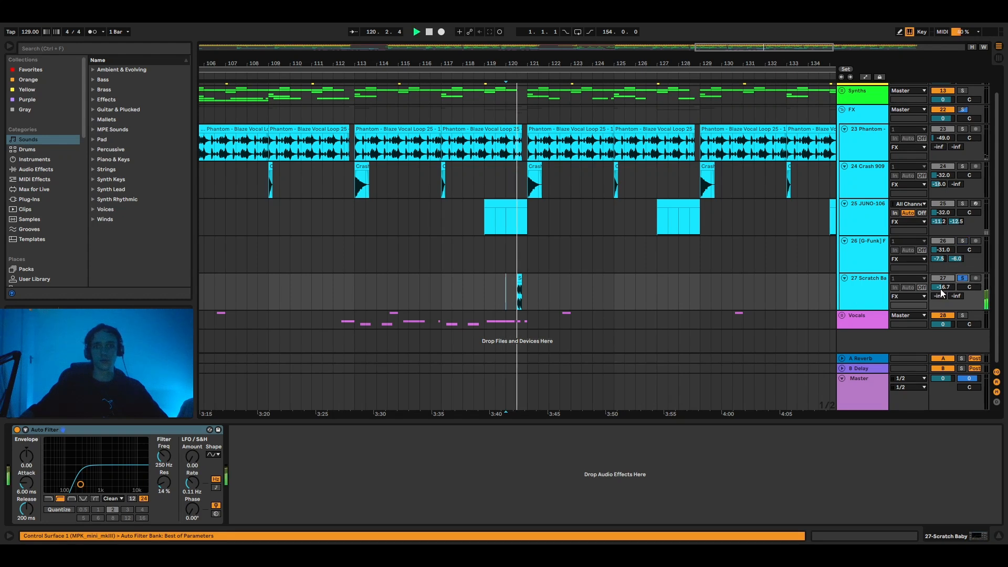
key(space)
key(space)
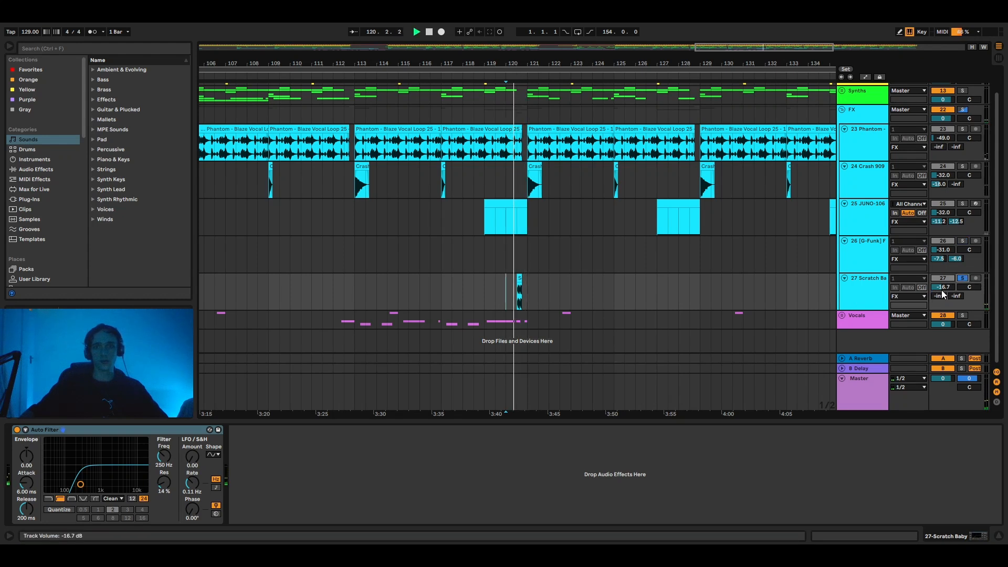
key(space)
click(963, 279)
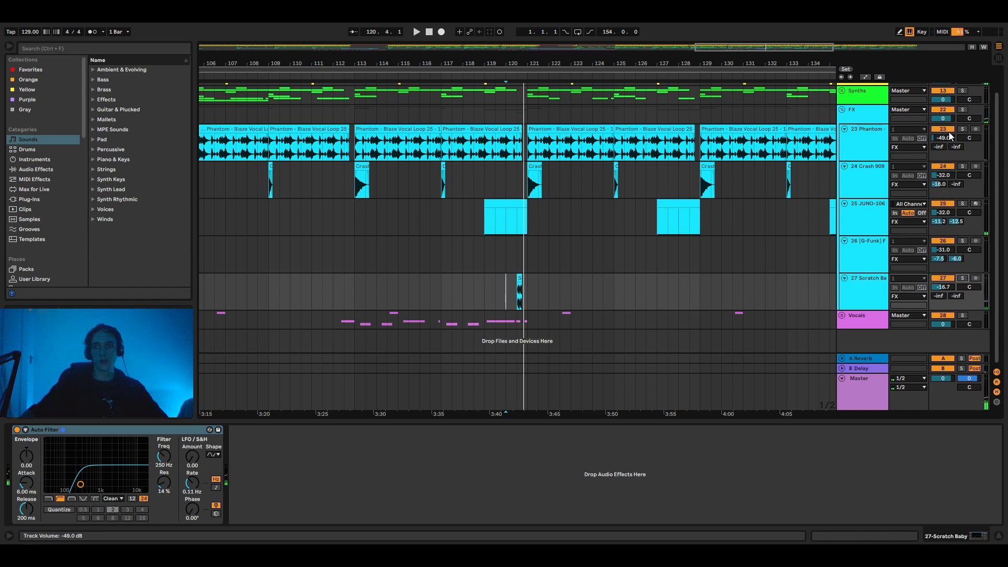
Collapse the FX group and expand the Vocals group to show its individual tracks around bars 85 to 109
click(843, 112)
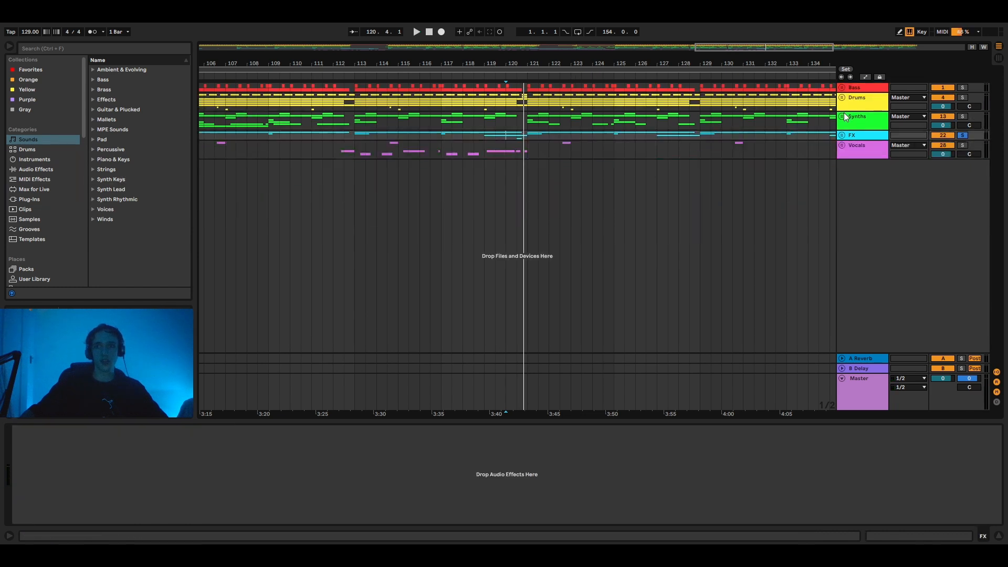
click(843, 146)
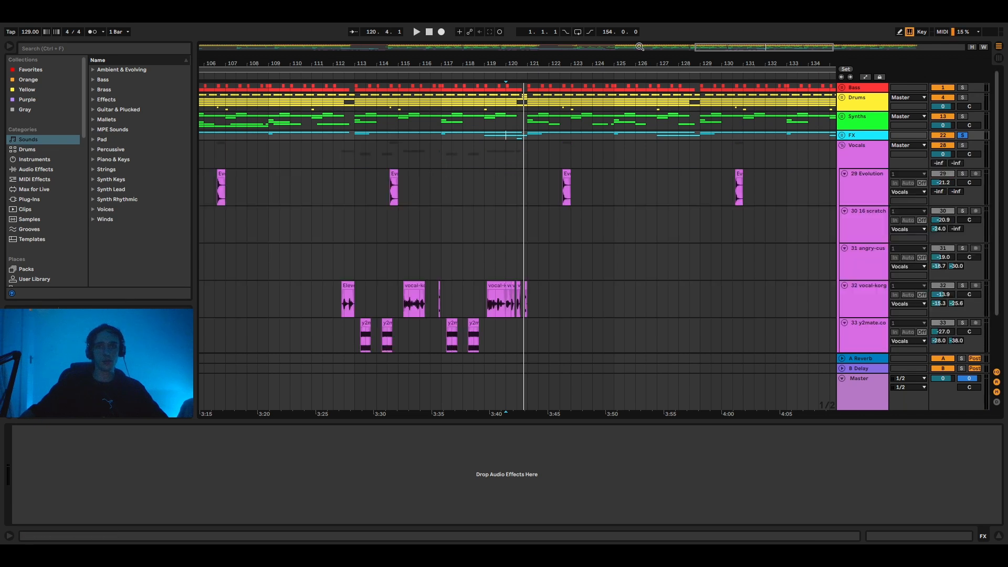
drag(749, 48, 640, 47)
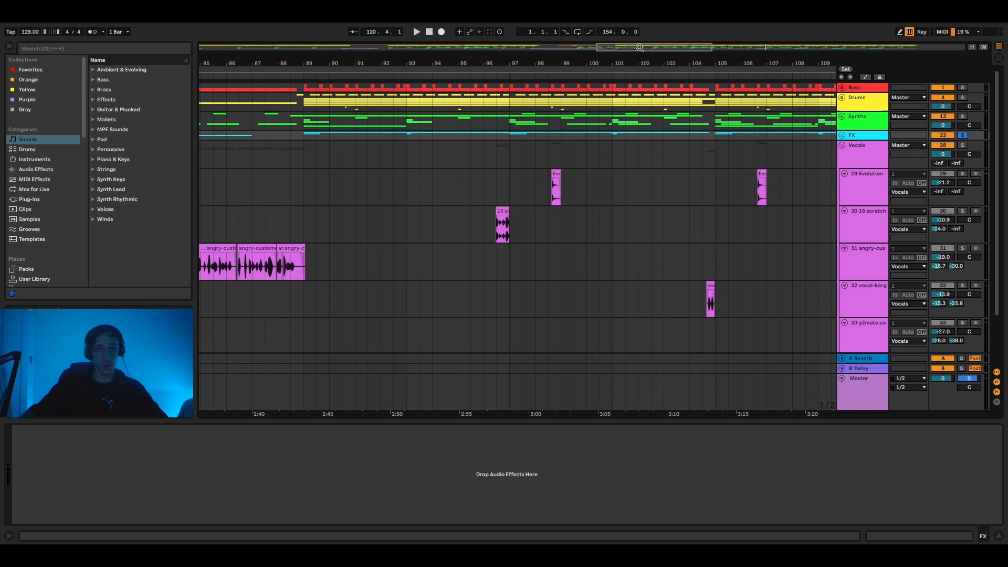
Solo and play the Evolution Of Sound track from bar 98, and the 16 scratch track from bar 96.3
click(534, 187)
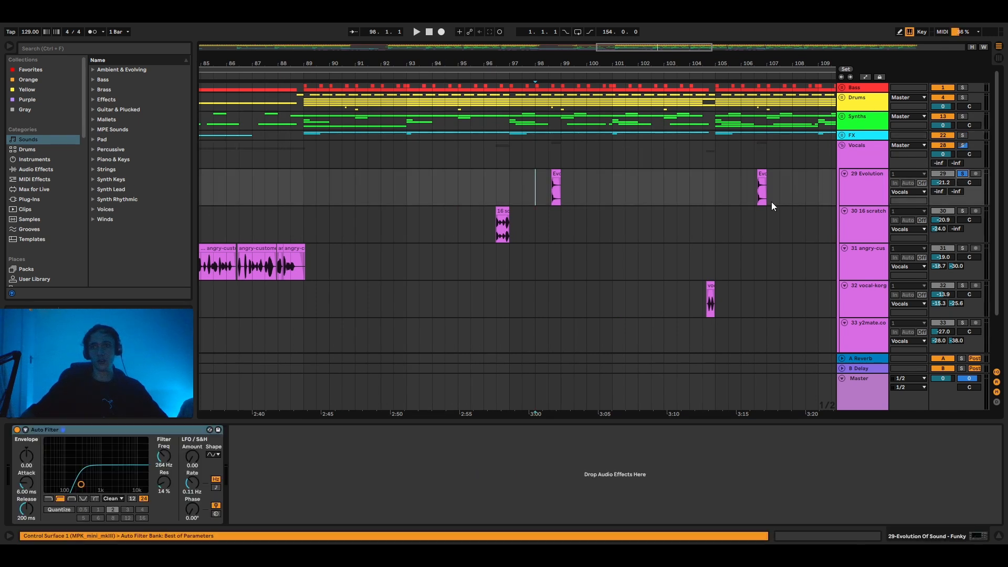
key(space)
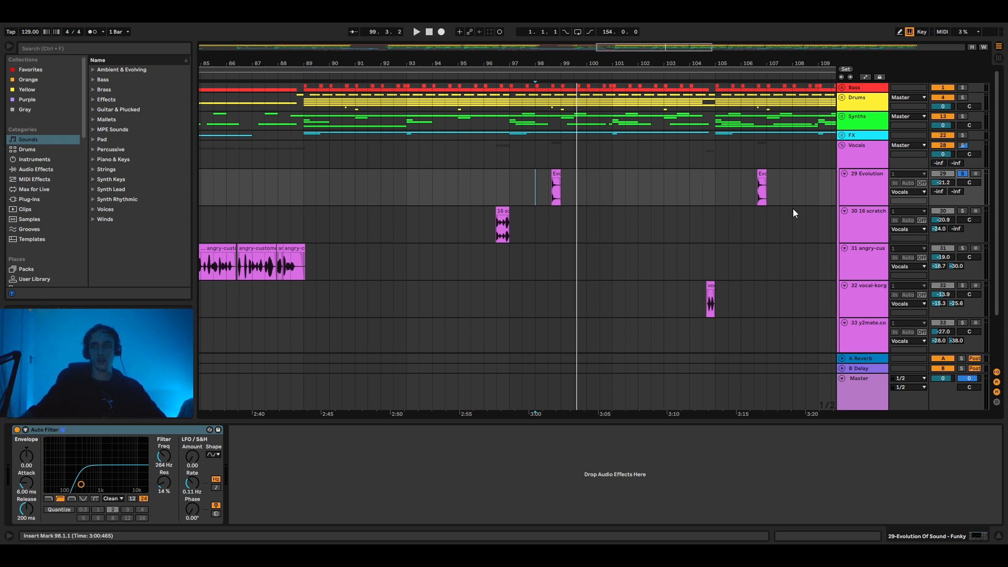
click(506, 234)
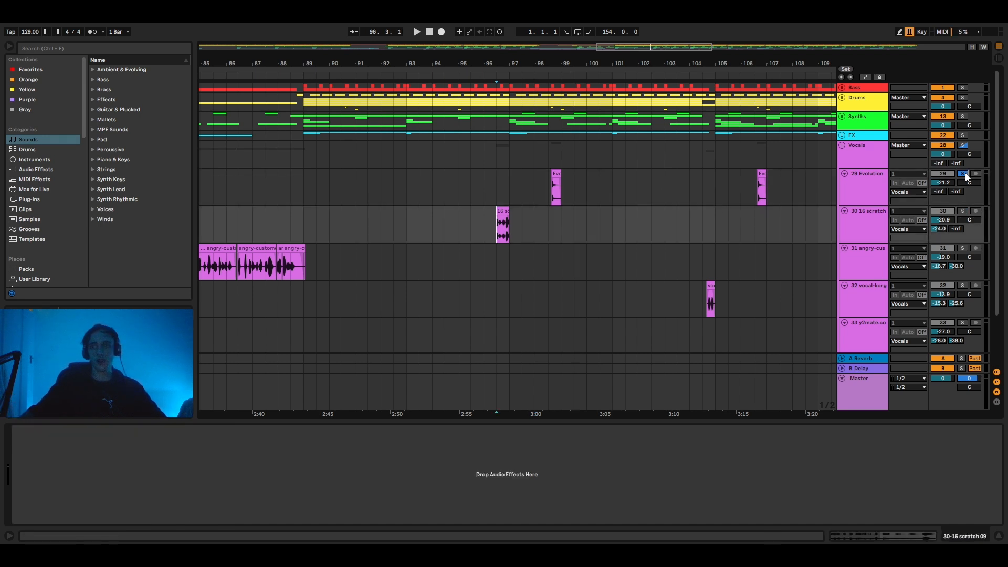
click(962, 212)
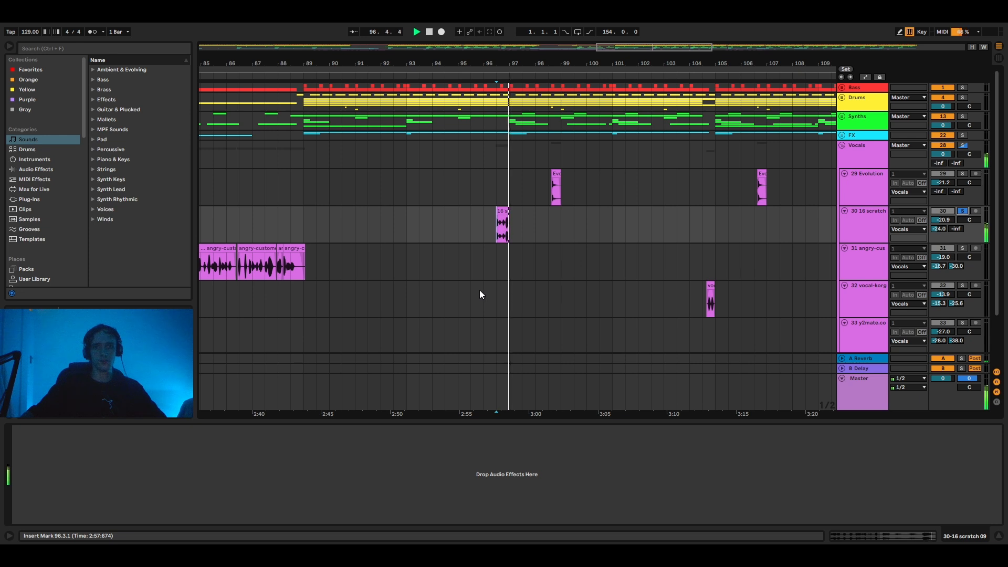
key(space)
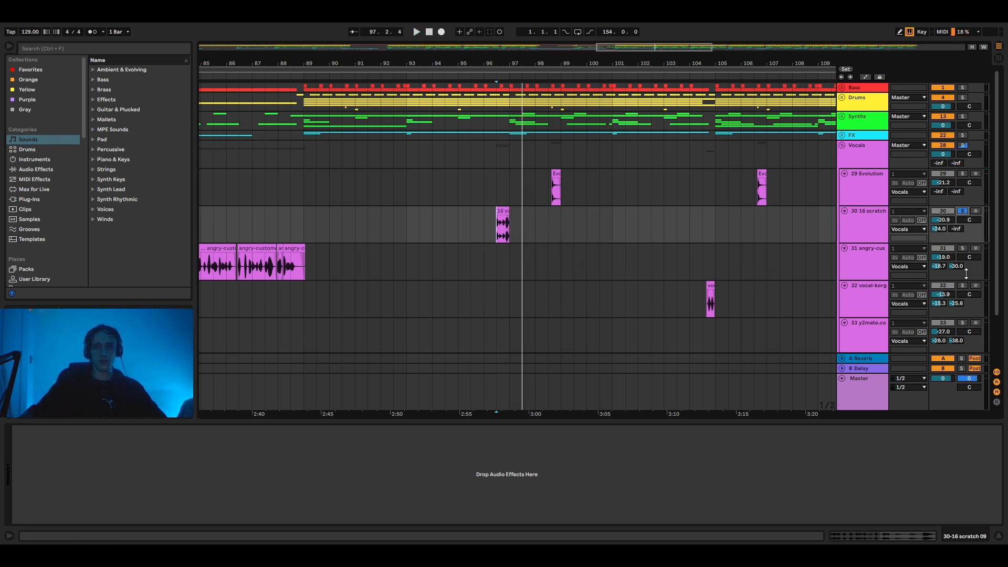
Solo the angry-customer vocal track and play it from the start of its first clip near bar 73 and from bar 81
scroll(379, 112, down, 3)
drag(685, 52, 741, 138)
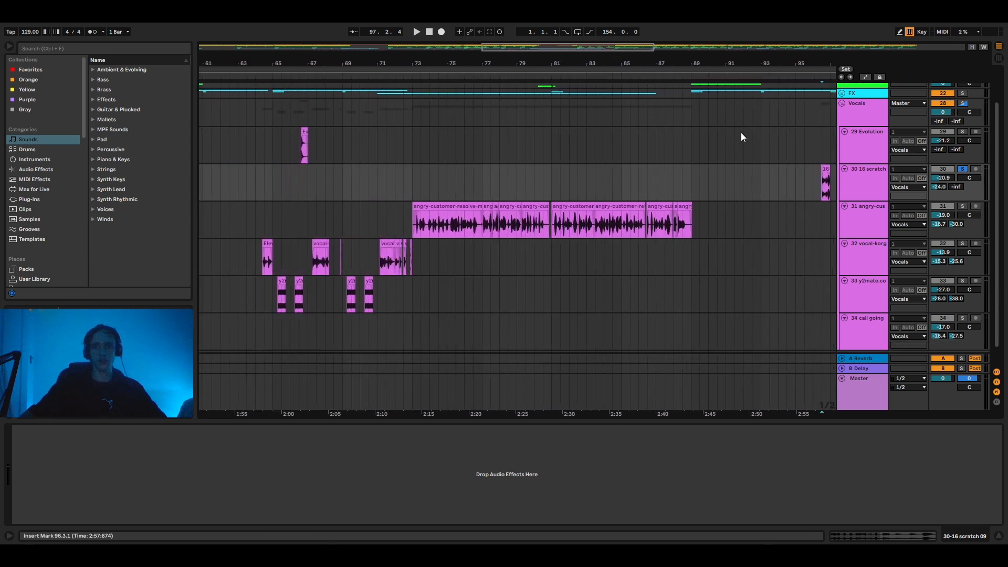
click(962, 206)
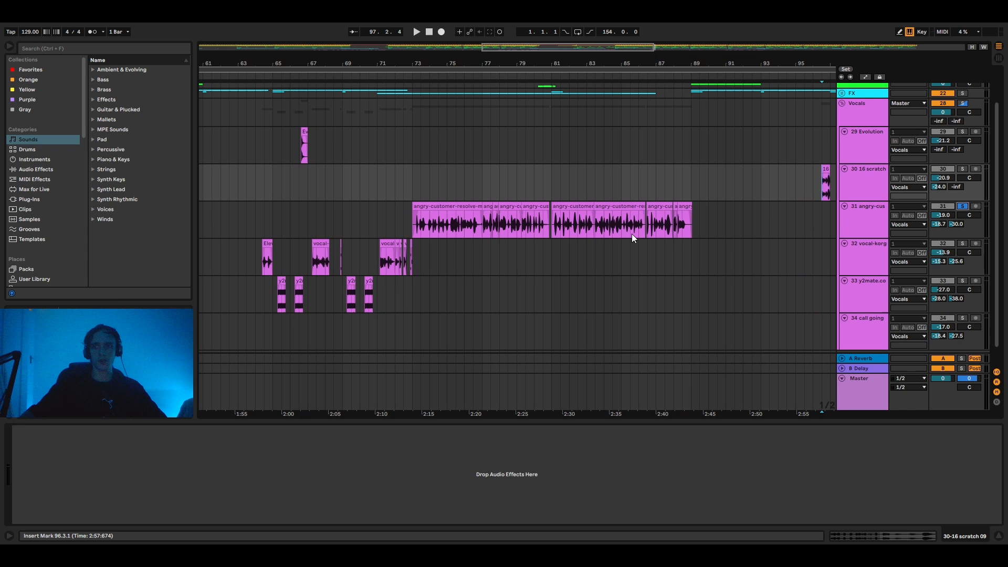
click(411, 225)
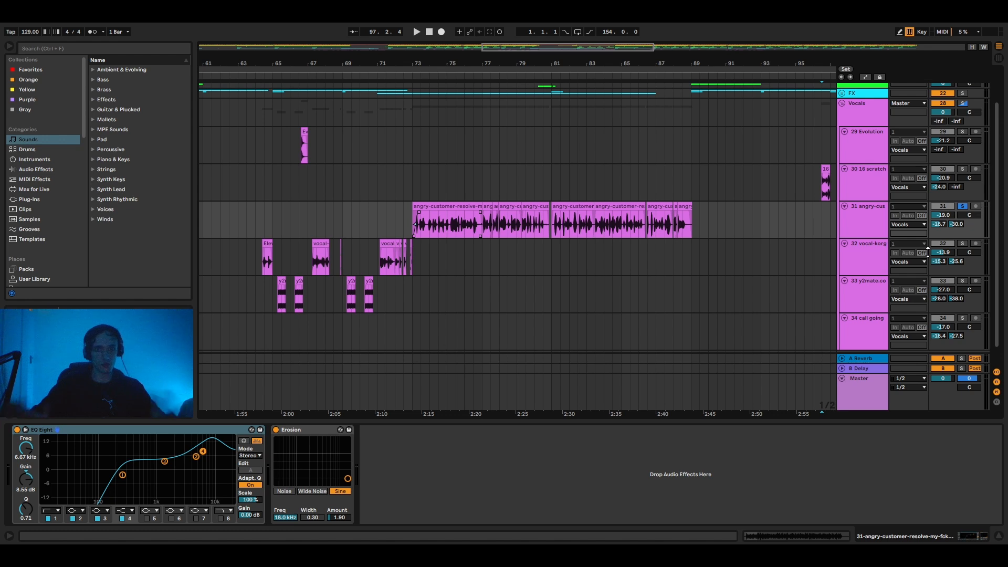
click(825, 226)
key(space)
click(421, 225)
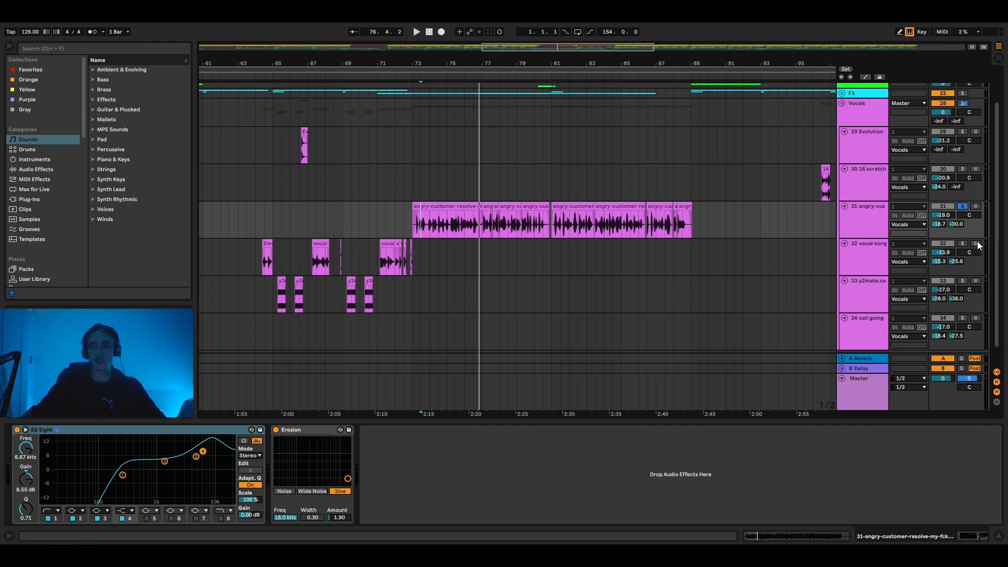
click(556, 226)
key(space)
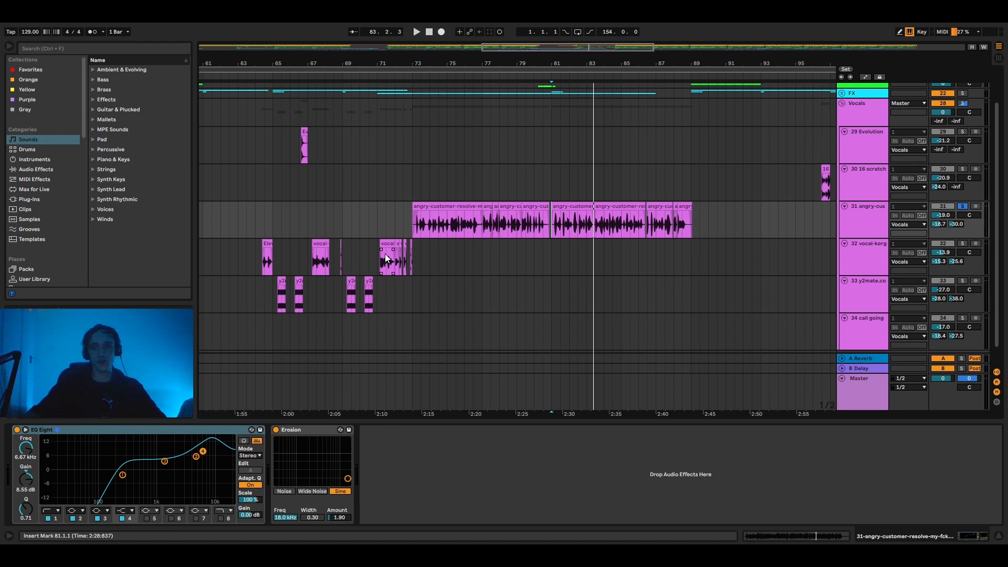
Solo the vocal-korg track, play its ElevenLabs clip from bar 64.2.3, and select that clip
click(961, 244)
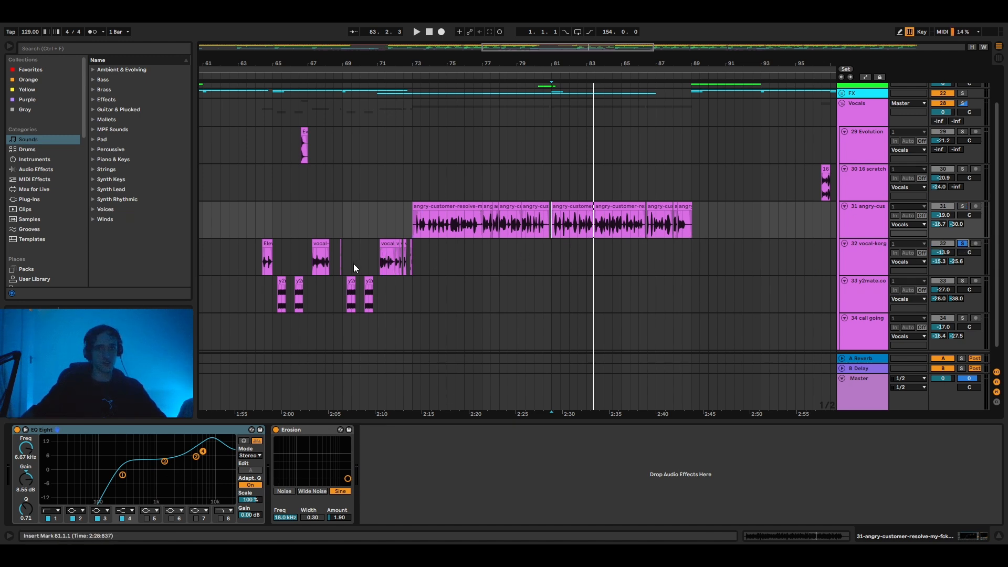
click(380, 261)
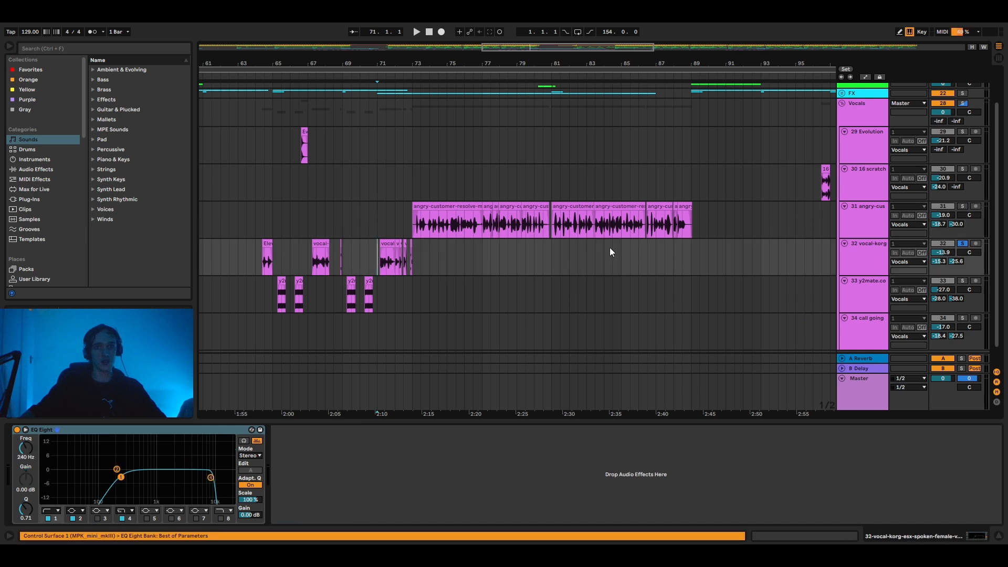
drag(505, 48, 663, 80)
click(401, 275)
key(space)
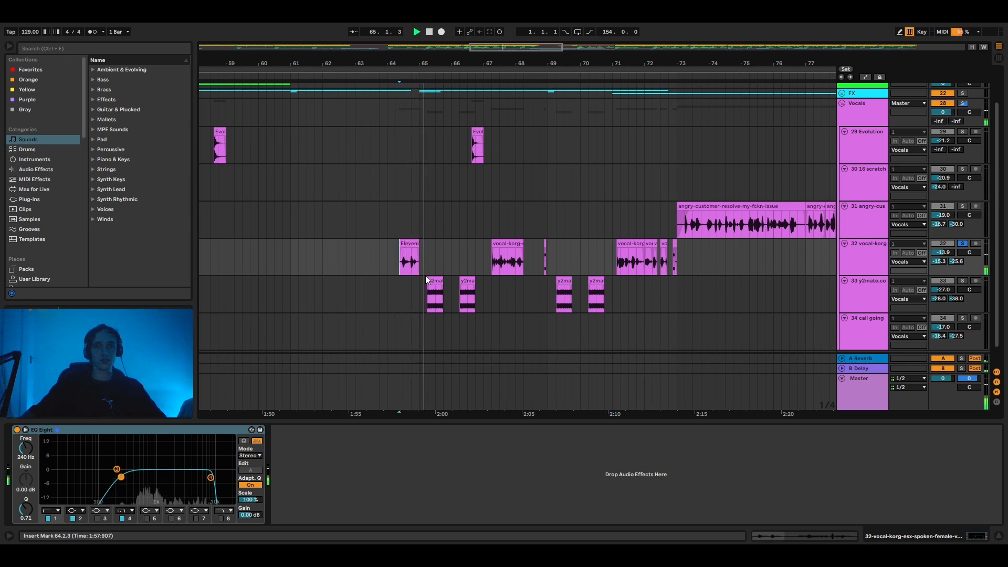
click(410, 243)
key(space)
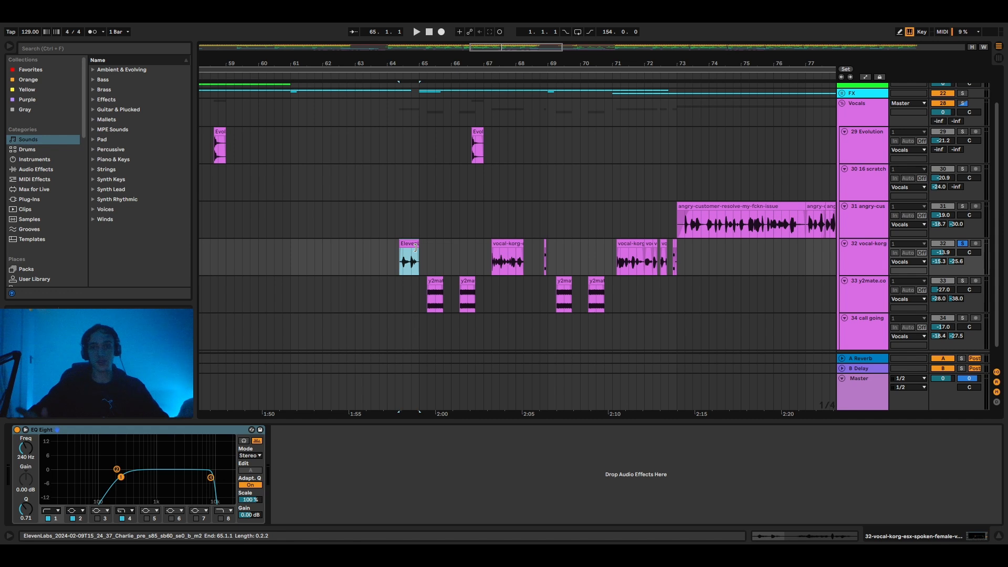
click(414, 244)
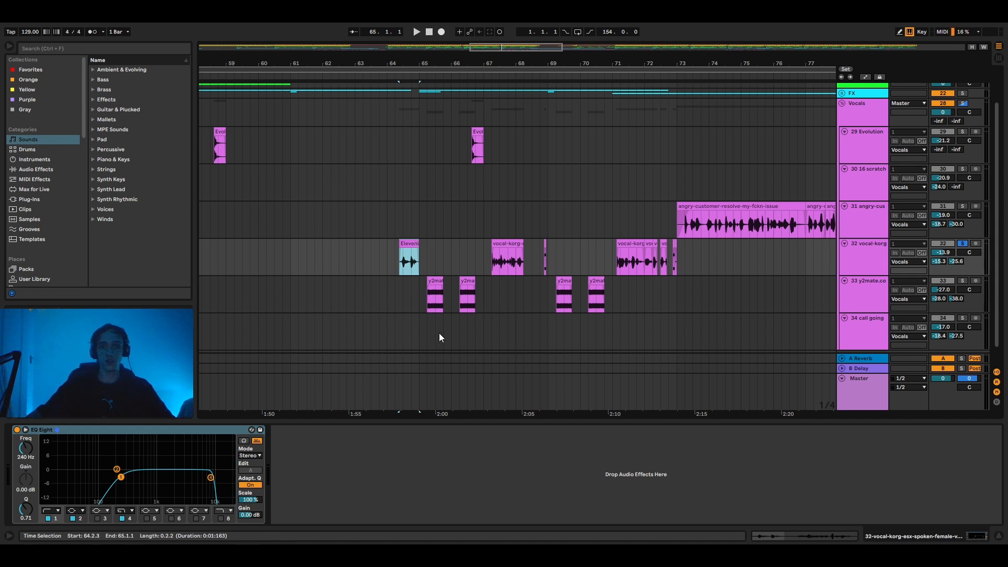
Play the remaining clips of the soloed vocal-korg track from bars 67, 68.4 and 71
click(491, 265)
click(484, 254)
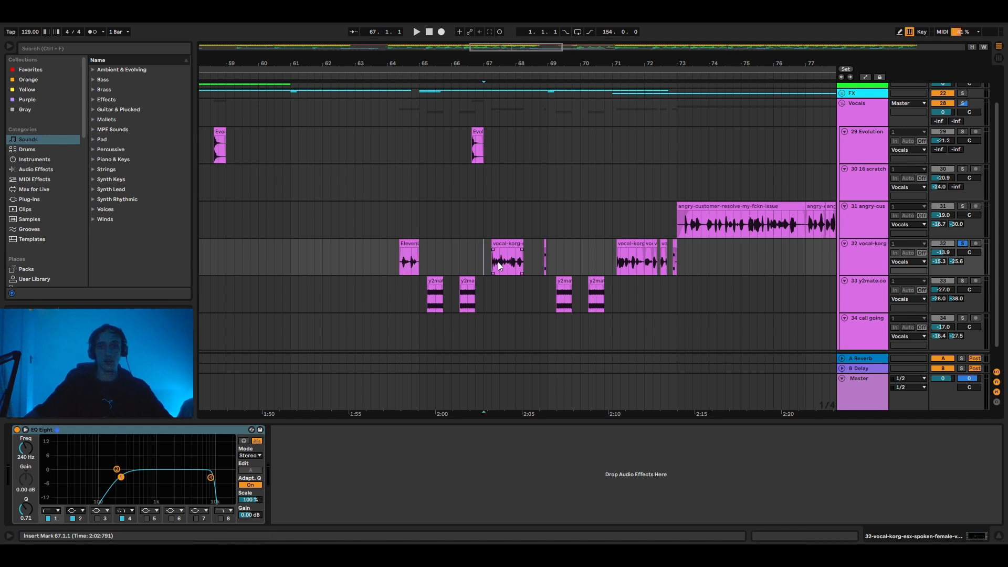
key(space)
click(541, 265)
drag(529, 47, 527, 95)
key(space)
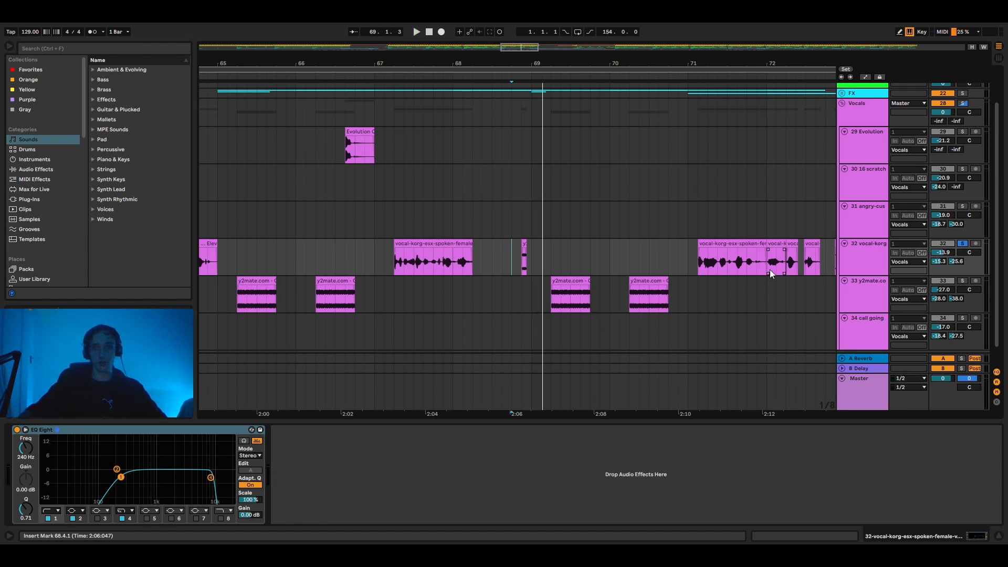
click(690, 253)
key(space)
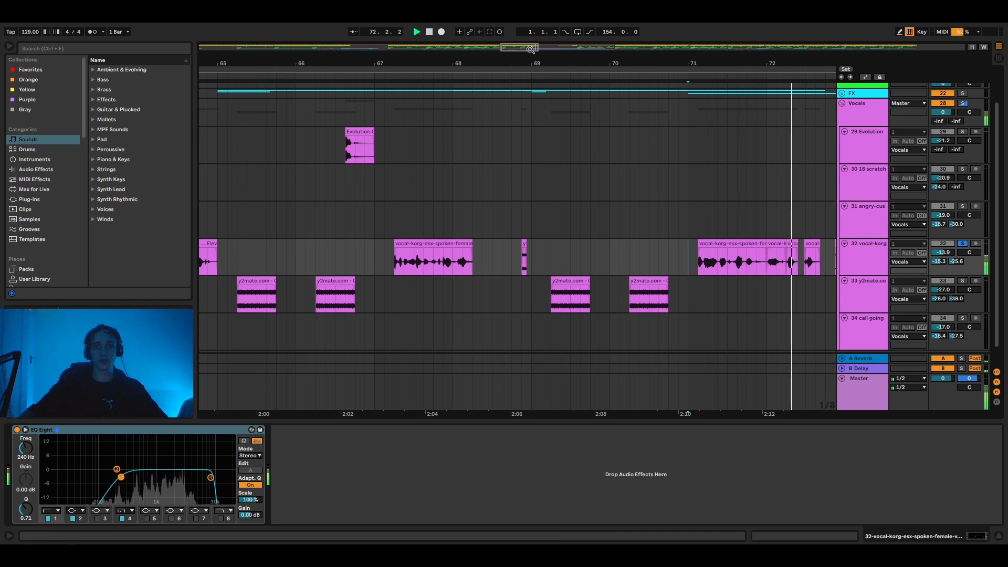
key(space)
Bypass EQ Eight and Erosion on the angry-customer track and play it soloed from bar 73
drag(530, 48, 572, 44)
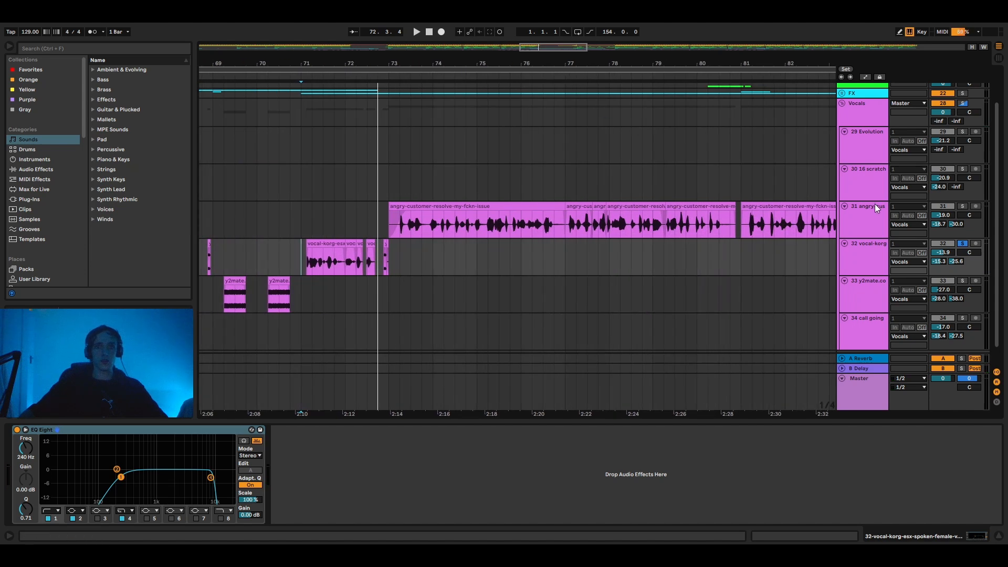
click(876, 218)
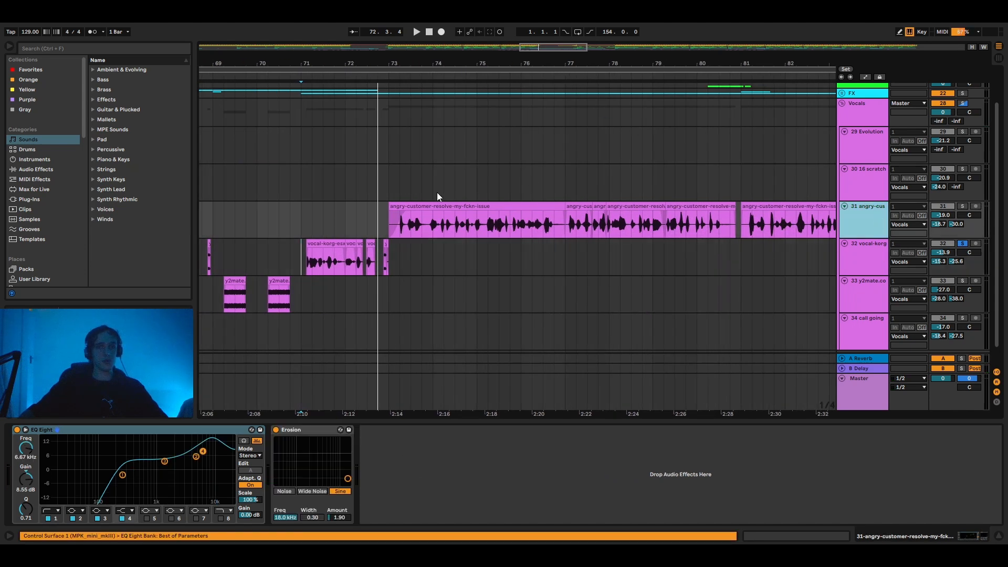
click(388, 224)
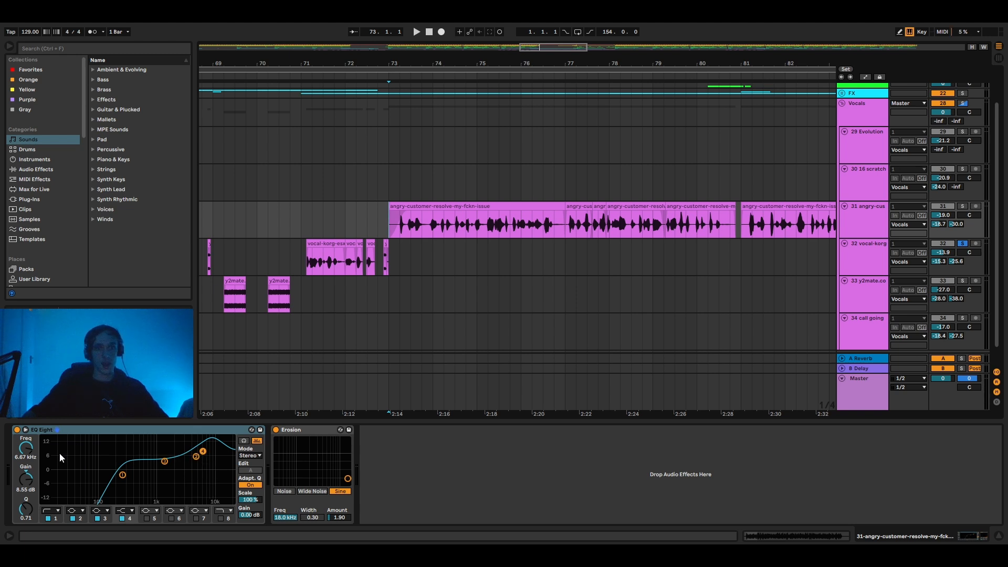
click(17, 430)
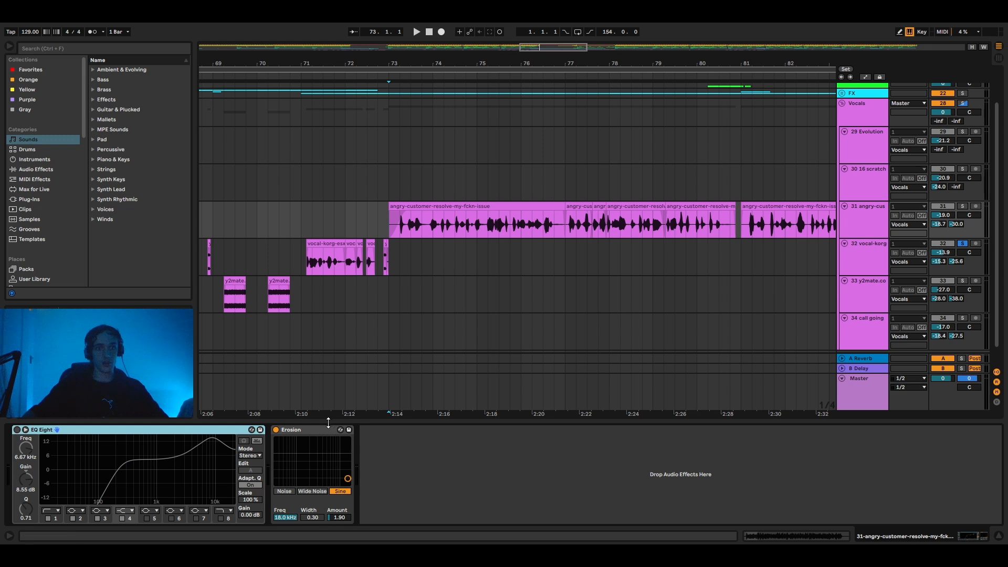
click(276, 430)
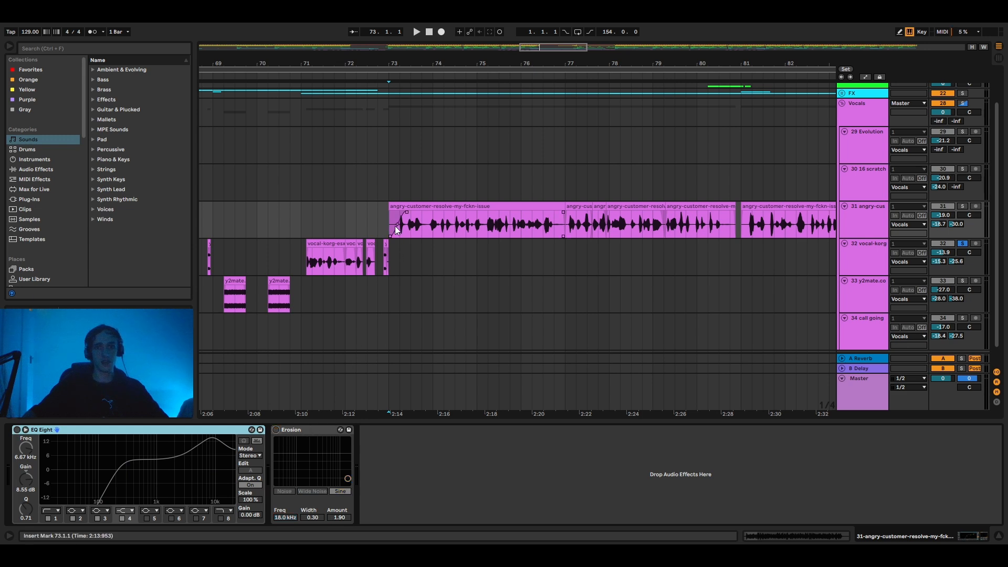
key(space)
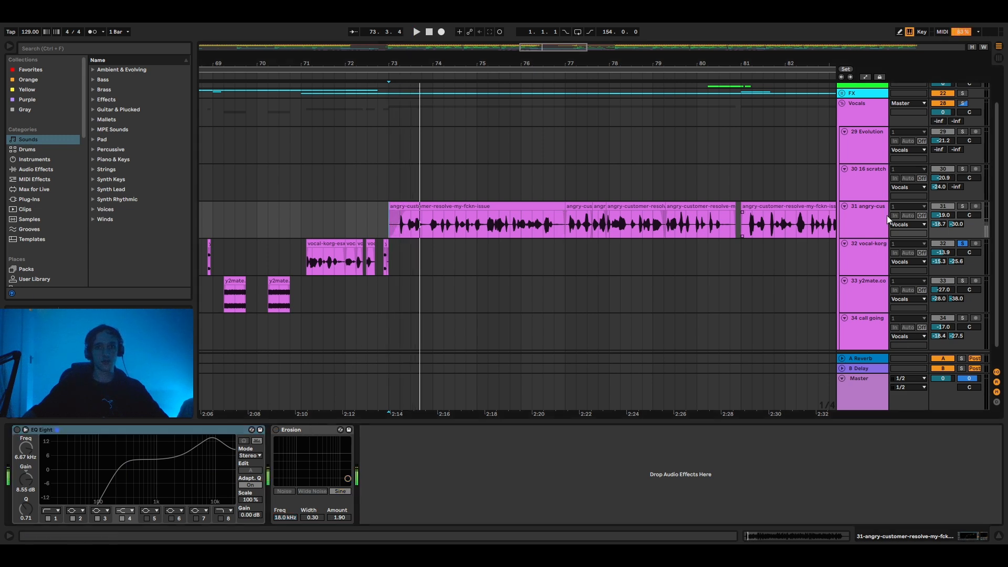
click(962, 206)
key(space)
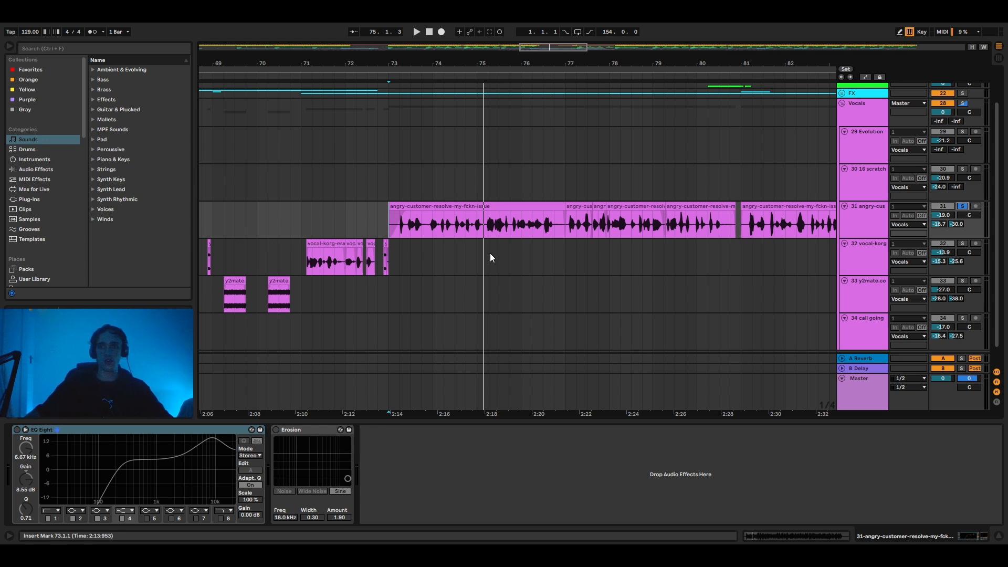
Turn EQ Eight and Erosion back on for the angry-customer track
click(17, 429)
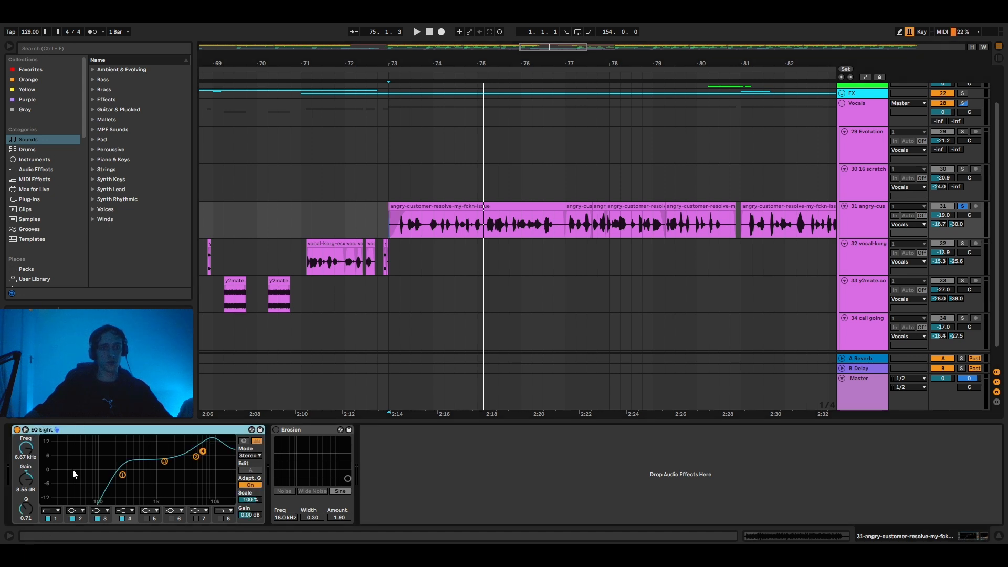
click(275, 430)
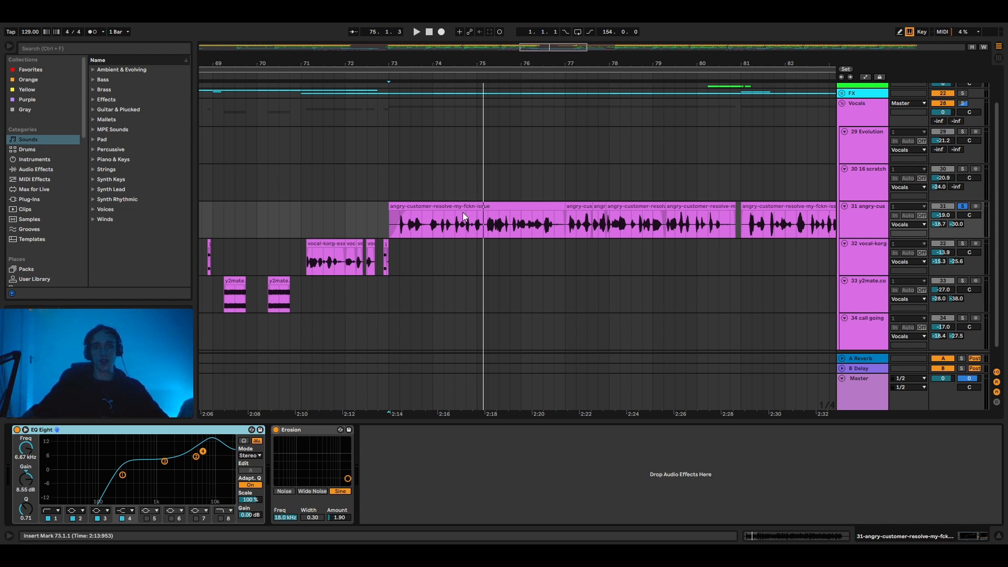
Play the soloed angry-customer track from bar 74.4 with its effects on
click(478, 223)
key(space)
key(space)
scroll(556, 285, down, 2)
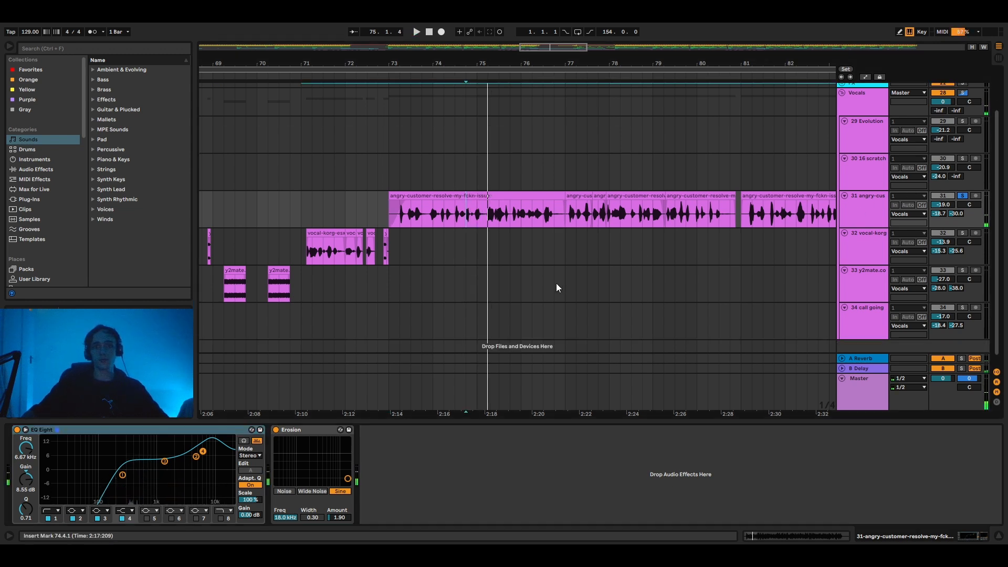
Solo the vocal-korg track and play its spoken female vocal clip from bar 67.2
drag(544, 46, 530, 52)
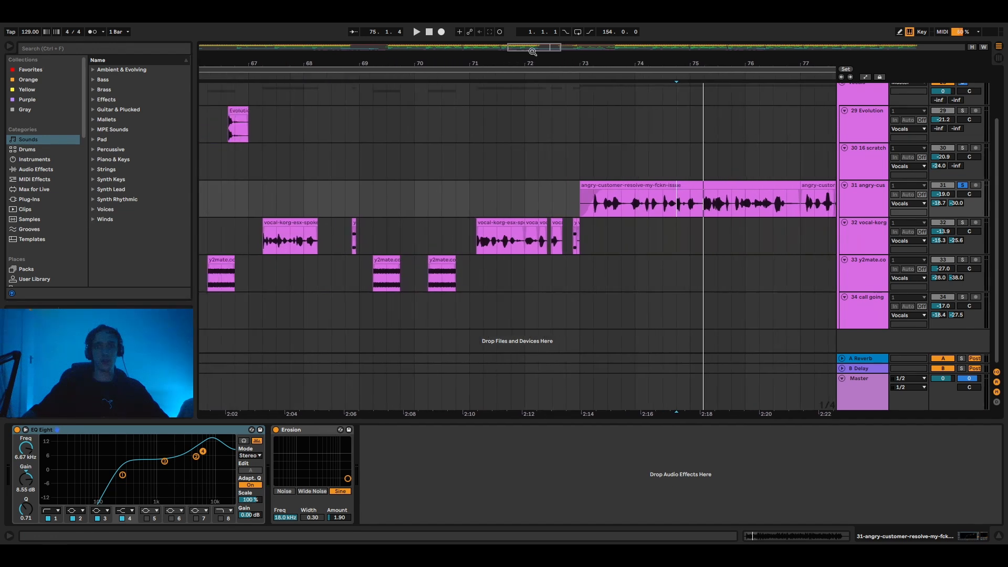
click(470, 234)
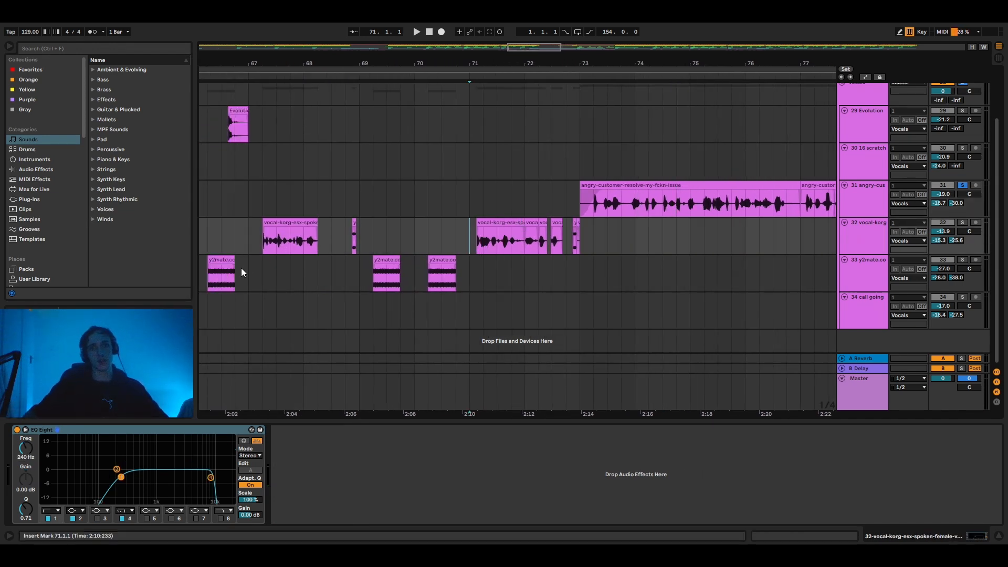
click(262, 240)
key(space)
click(962, 223)
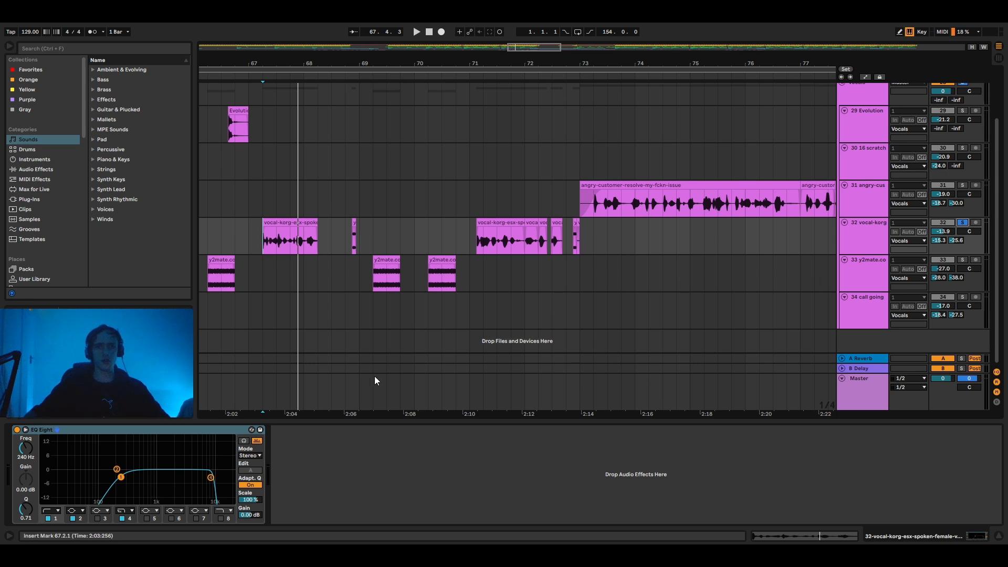
Solo the y2mate track and play its cell phone ringing clips from bar 65
click(962, 259)
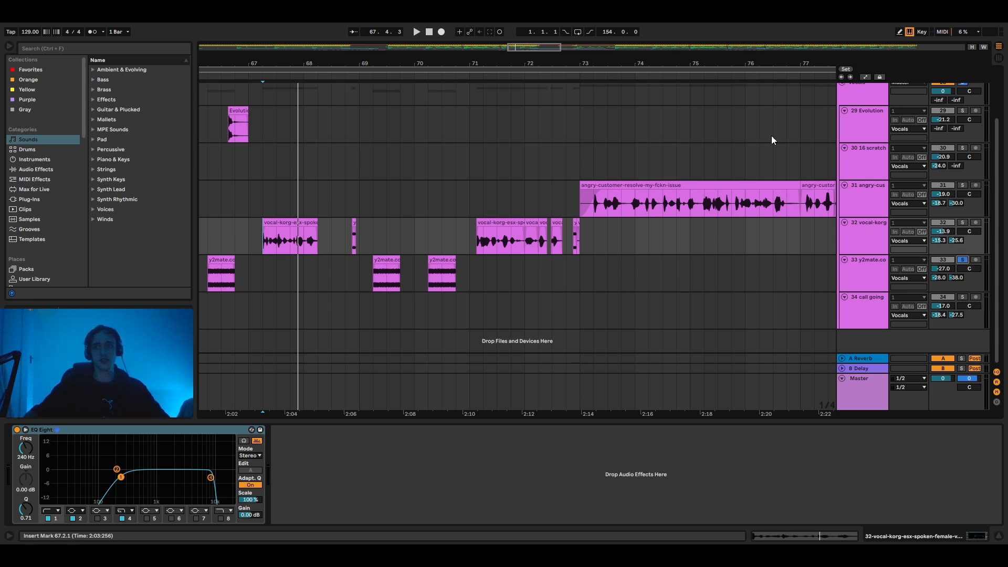
scroll(455, 252, up, 1)
drag(479, 64, 620, 68)
mouse_move(517, 47)
mouse_down()
mouse_move(497, 37)
mouse_move(502, 49)
mouse_up()
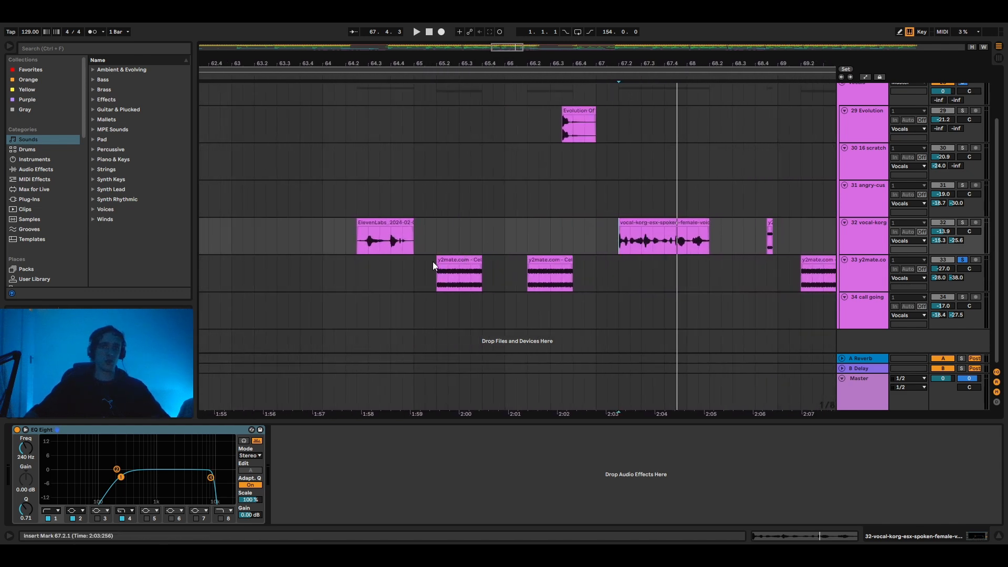
click(416, 265)
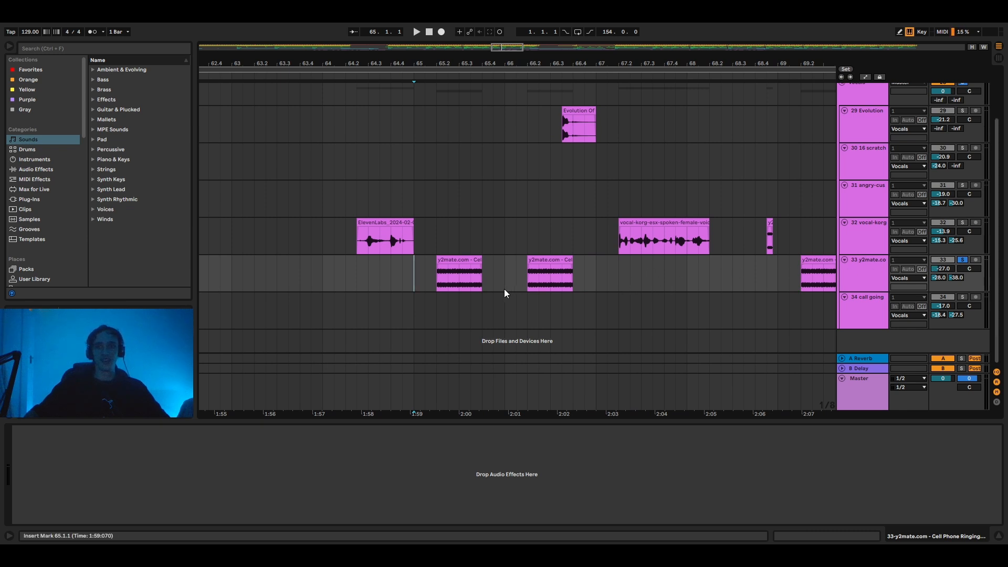
click(455, 271)
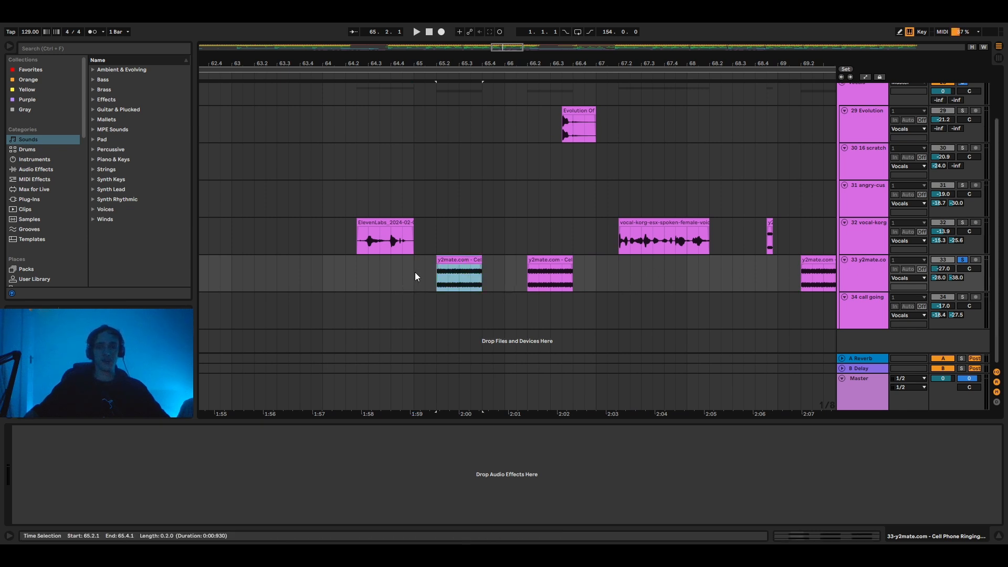
click(414, 273)
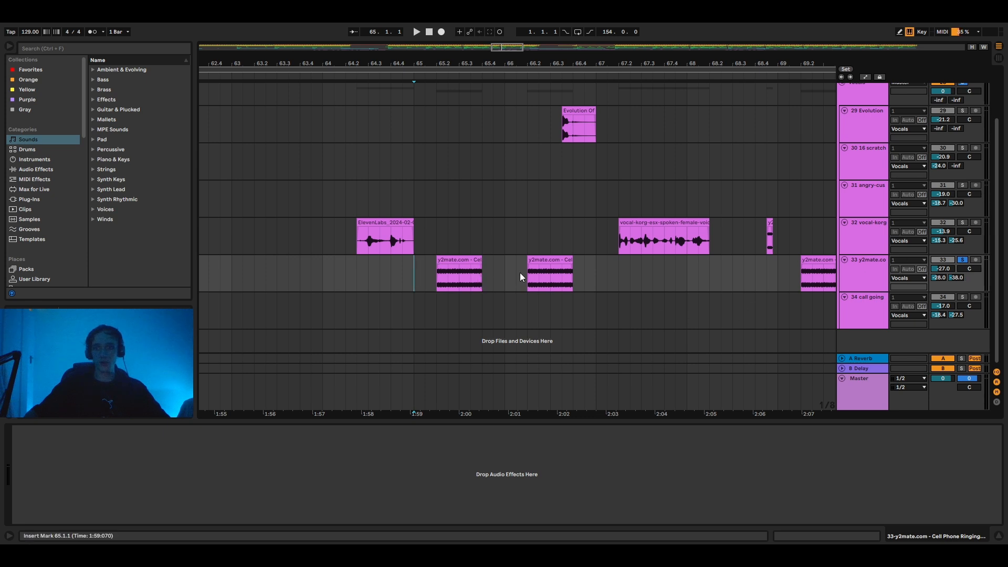
key(space)
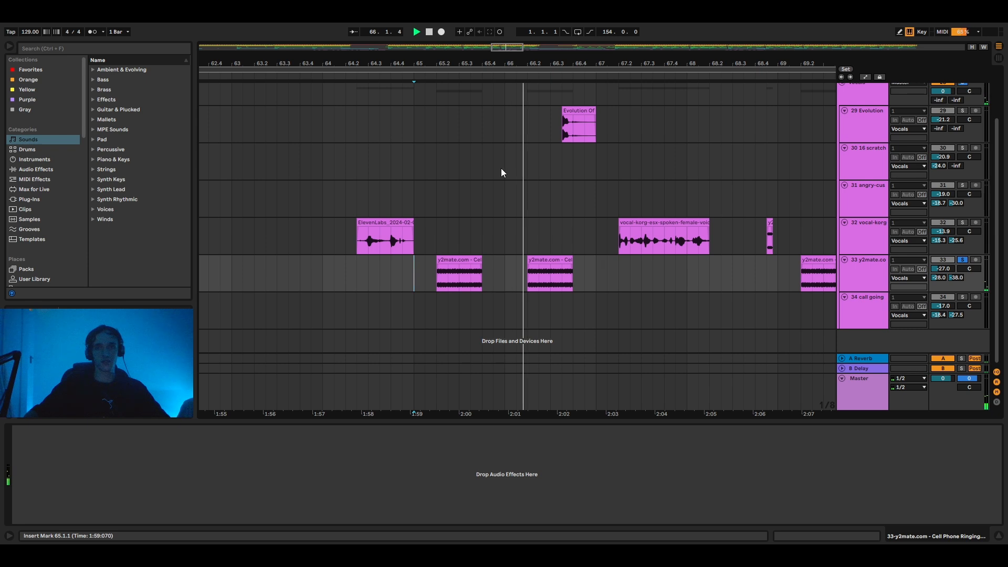
key(space)
Select the cell phone ringing clip at bar 30.2 and inspect its warp and pitch settings in the clip editor
drag(583, 63, 389, 138)
click(272, 275)
click(275, 260)
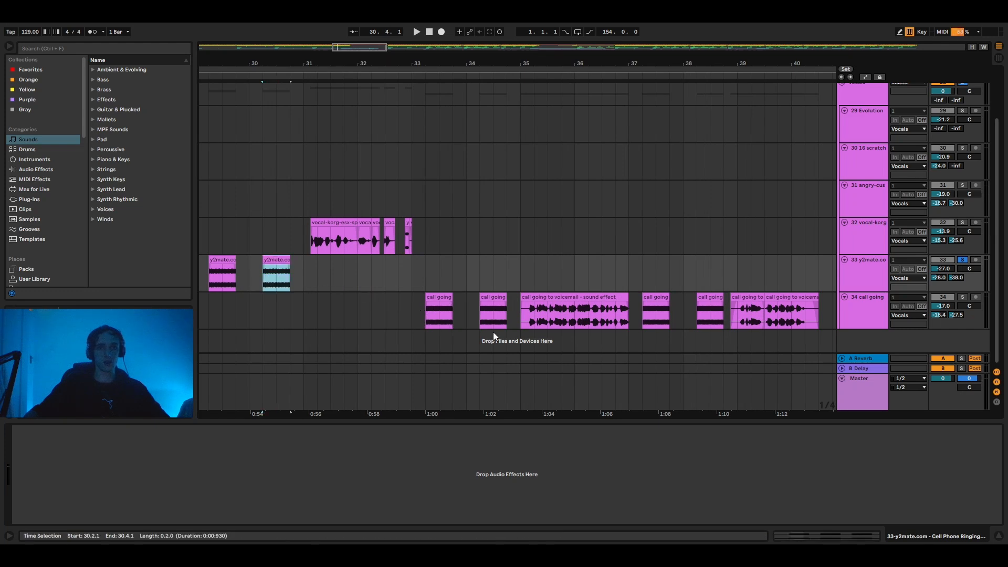
click(857, 534)
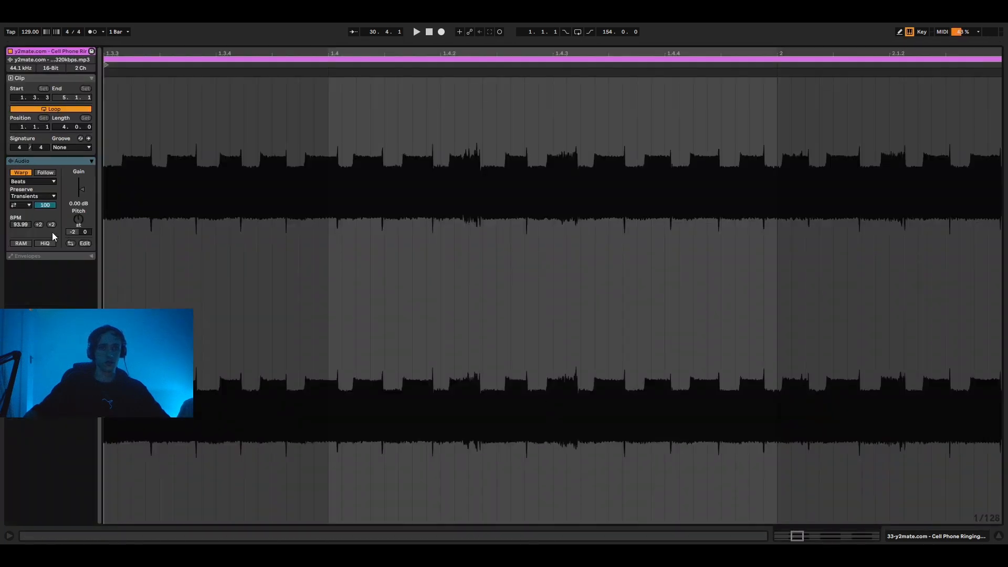
click(955, 540)
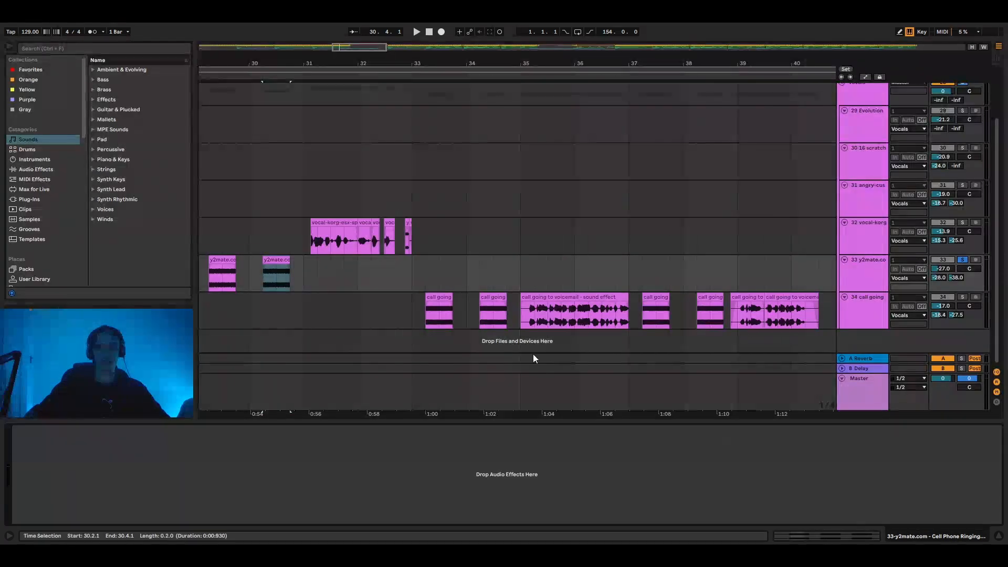
Solo the call going to voicemail track and play its first clips from bar 33
click(427, 318)
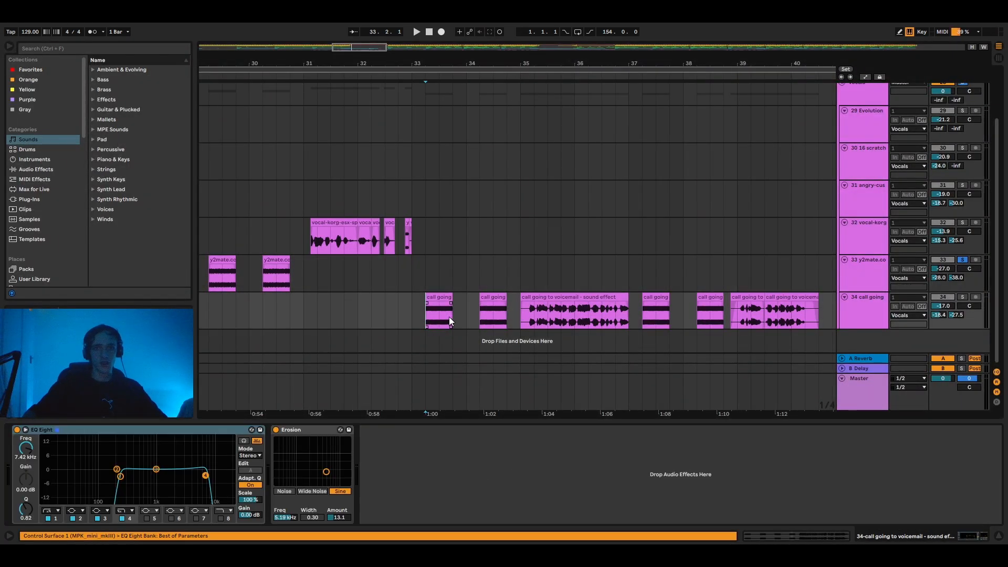
click(408, 314)
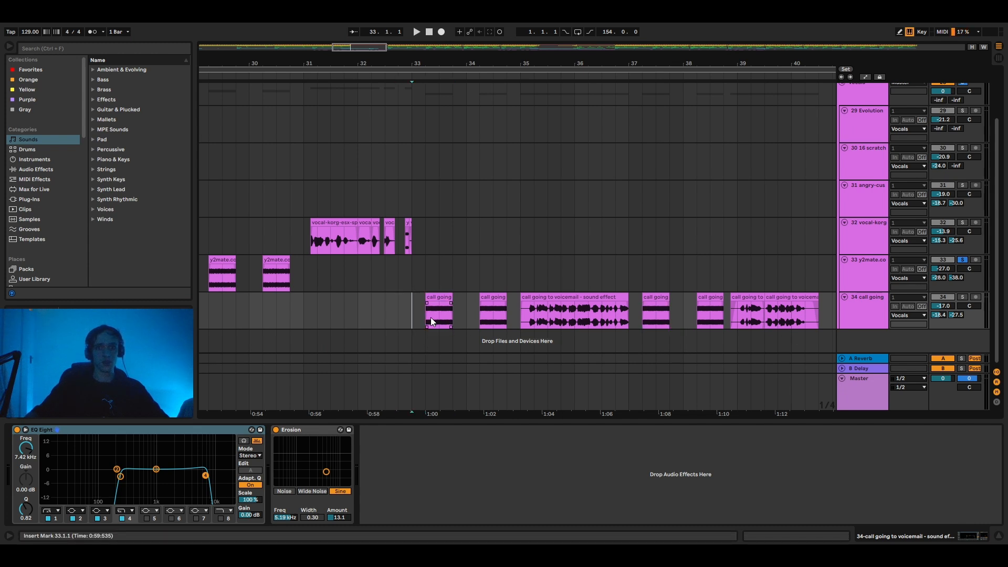
key(space)
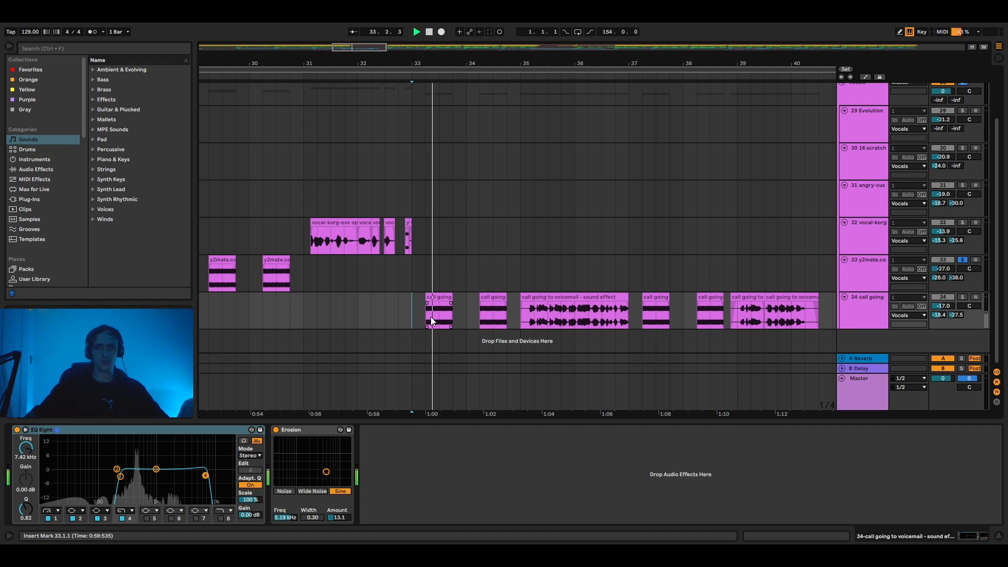
click(961, 296)
key(space)
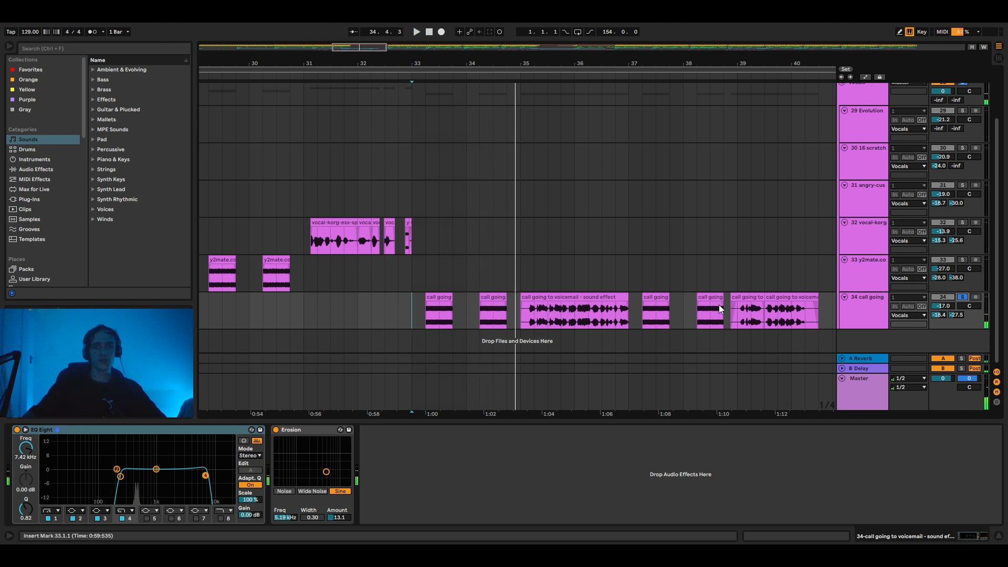
Play the soloed voicemail track from bar 35 through the end of its last clip
click(520, 316)
key(space)
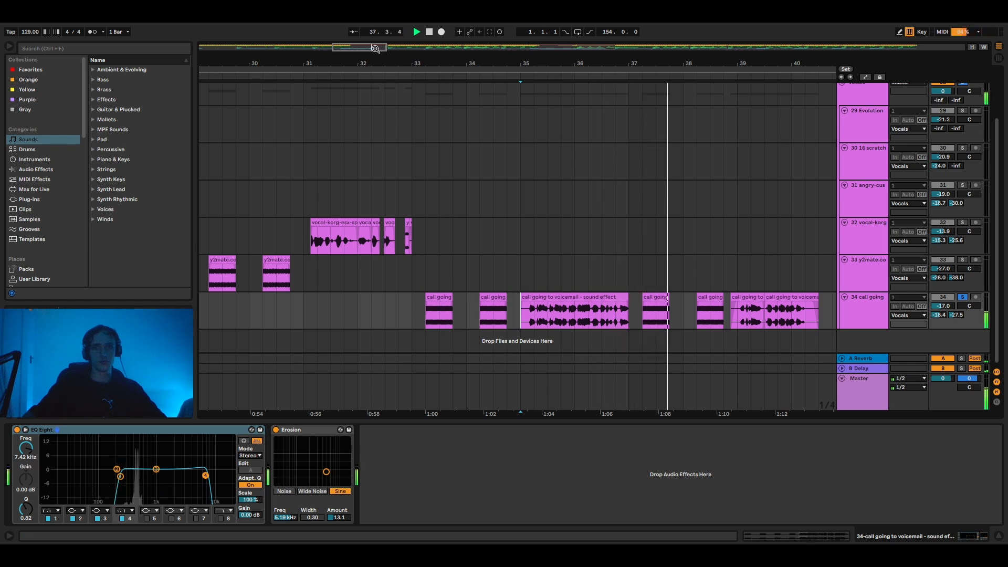
drag(376, 49, 397, 48)
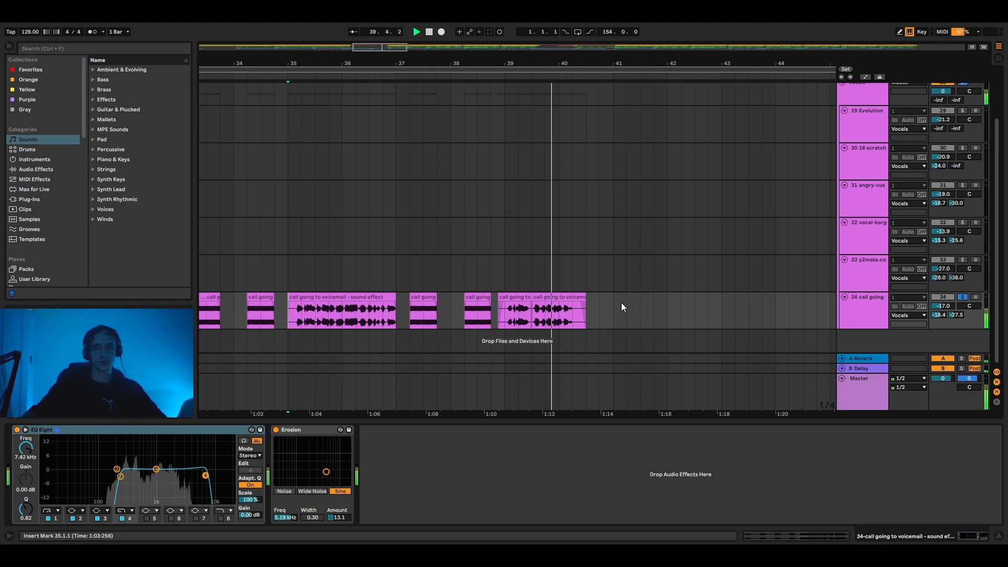
key(space)
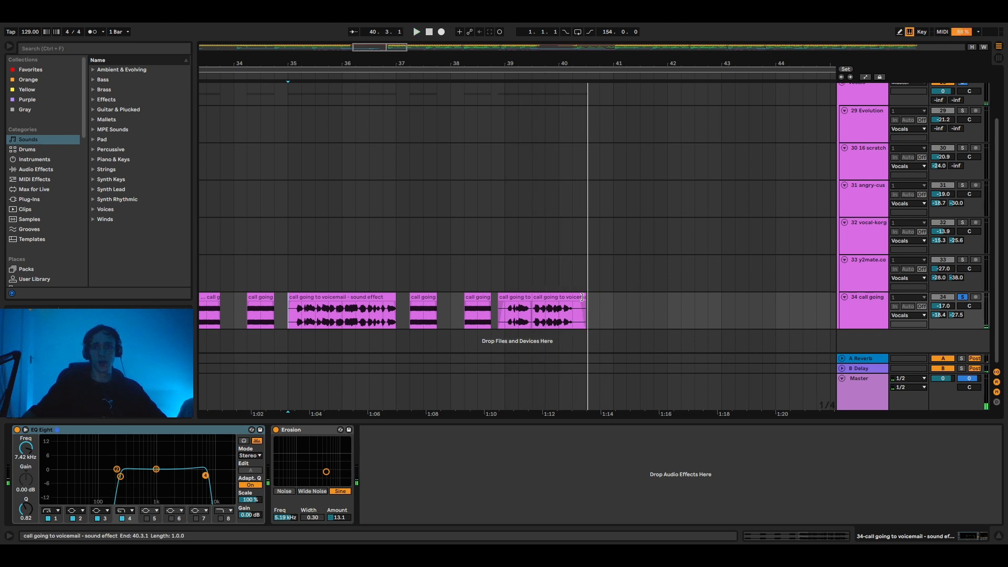
Temporarily extend the last voicemail clip to bar 43 and play its cut-off part from bar 40.3
drag(582, 298, 722, 299)
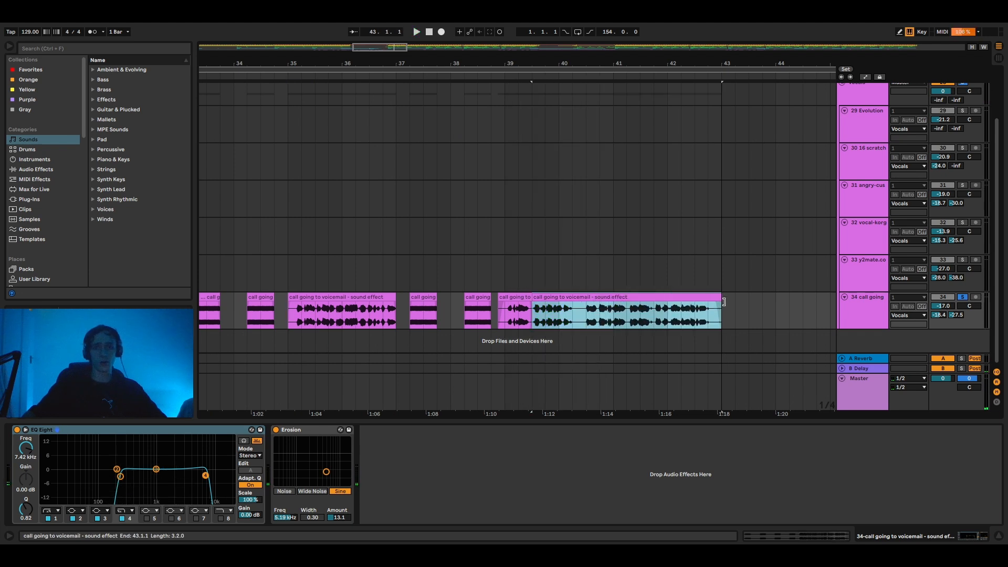
click(586, 313)
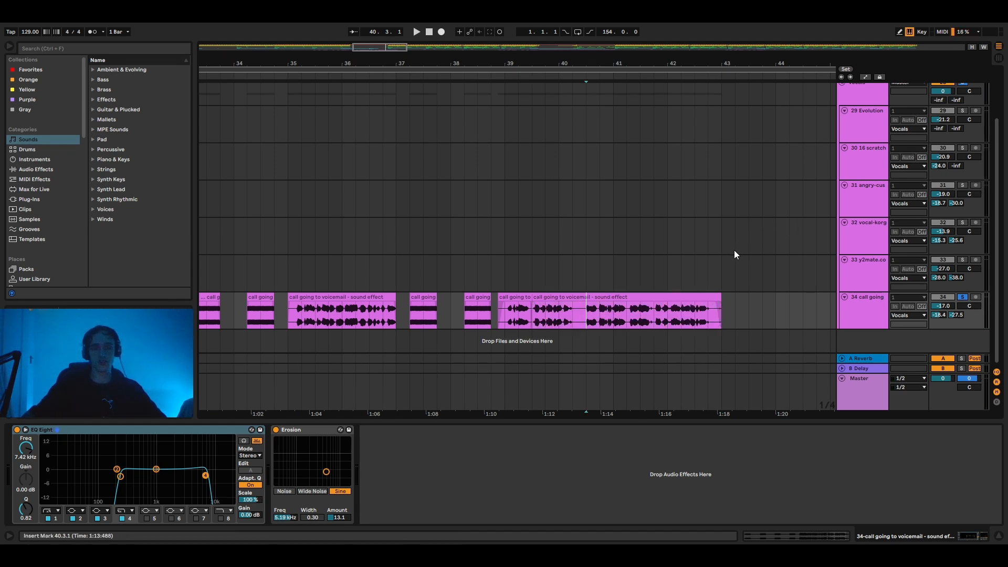
key(space)
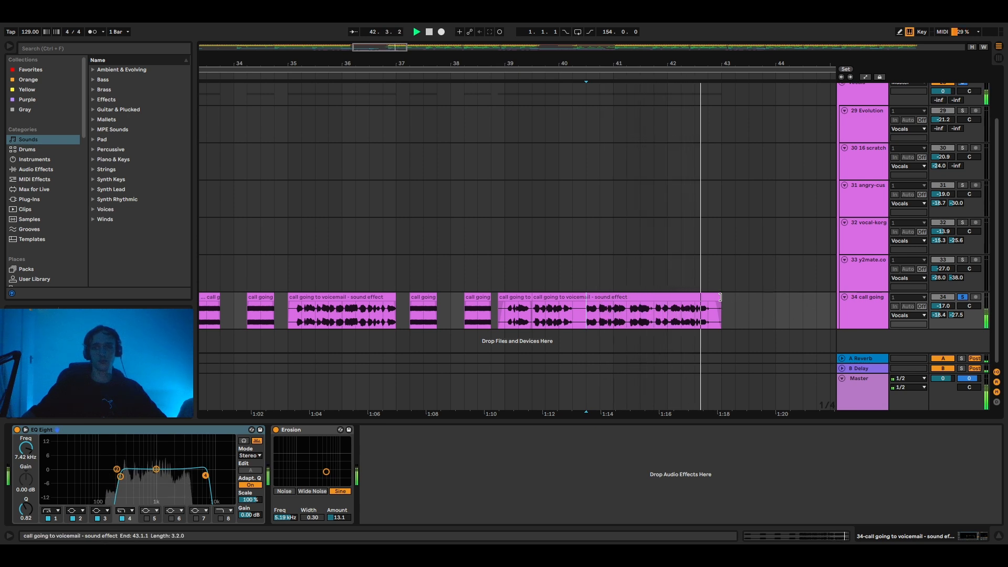
key(space)
drag(721, 303, 588, 306)
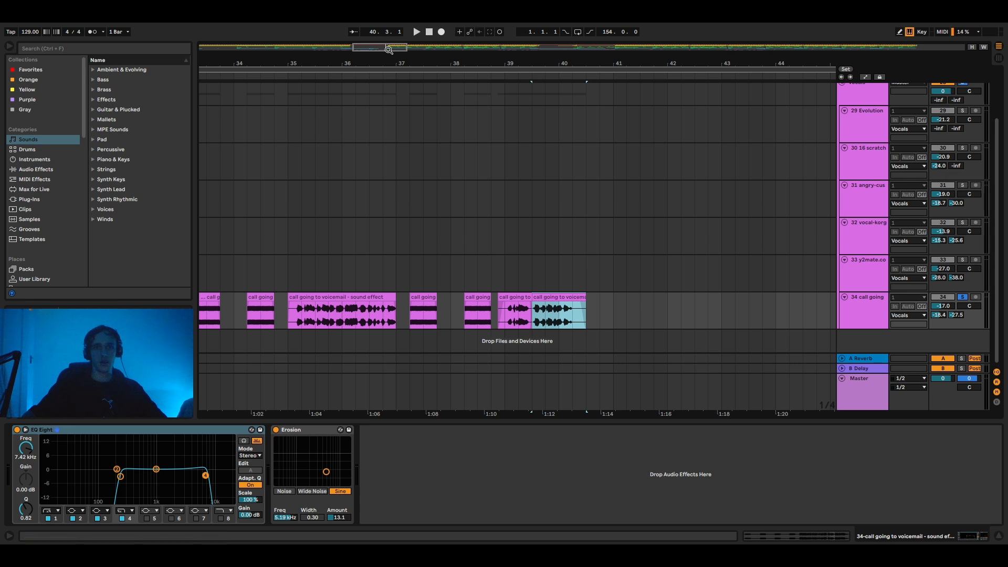
Fit the whole arrangement in view and collapse the Vocals group
key(w)
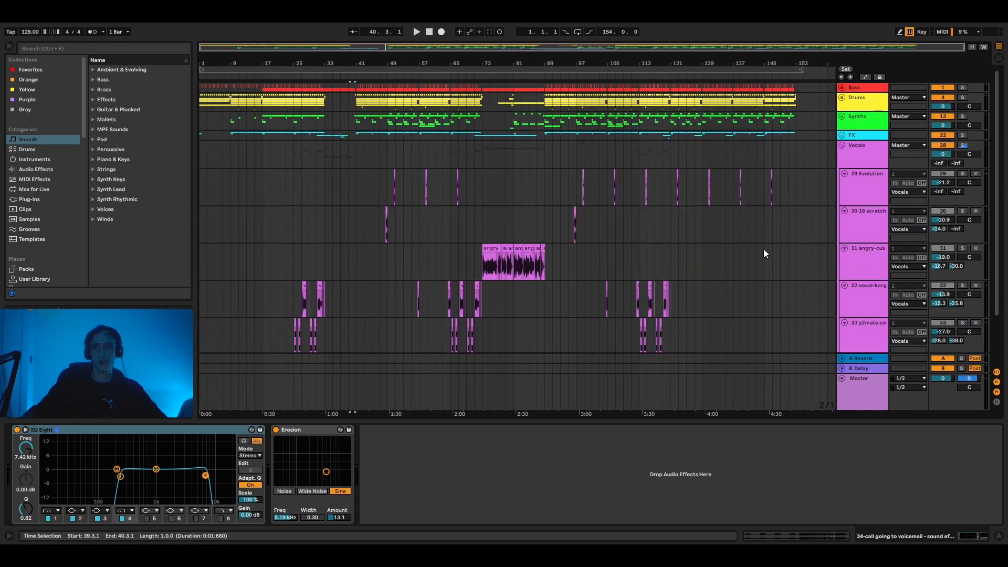
click(841, 146)
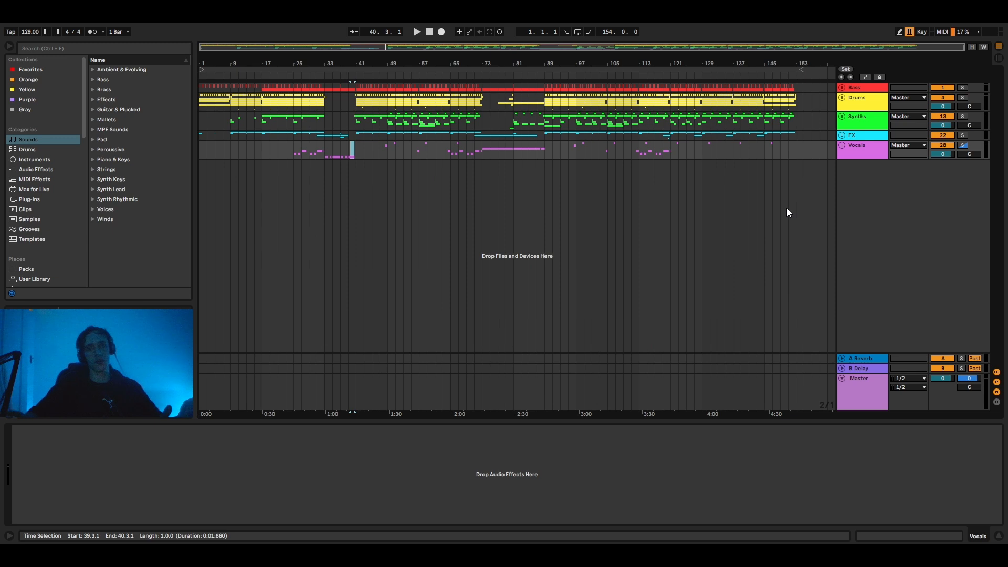